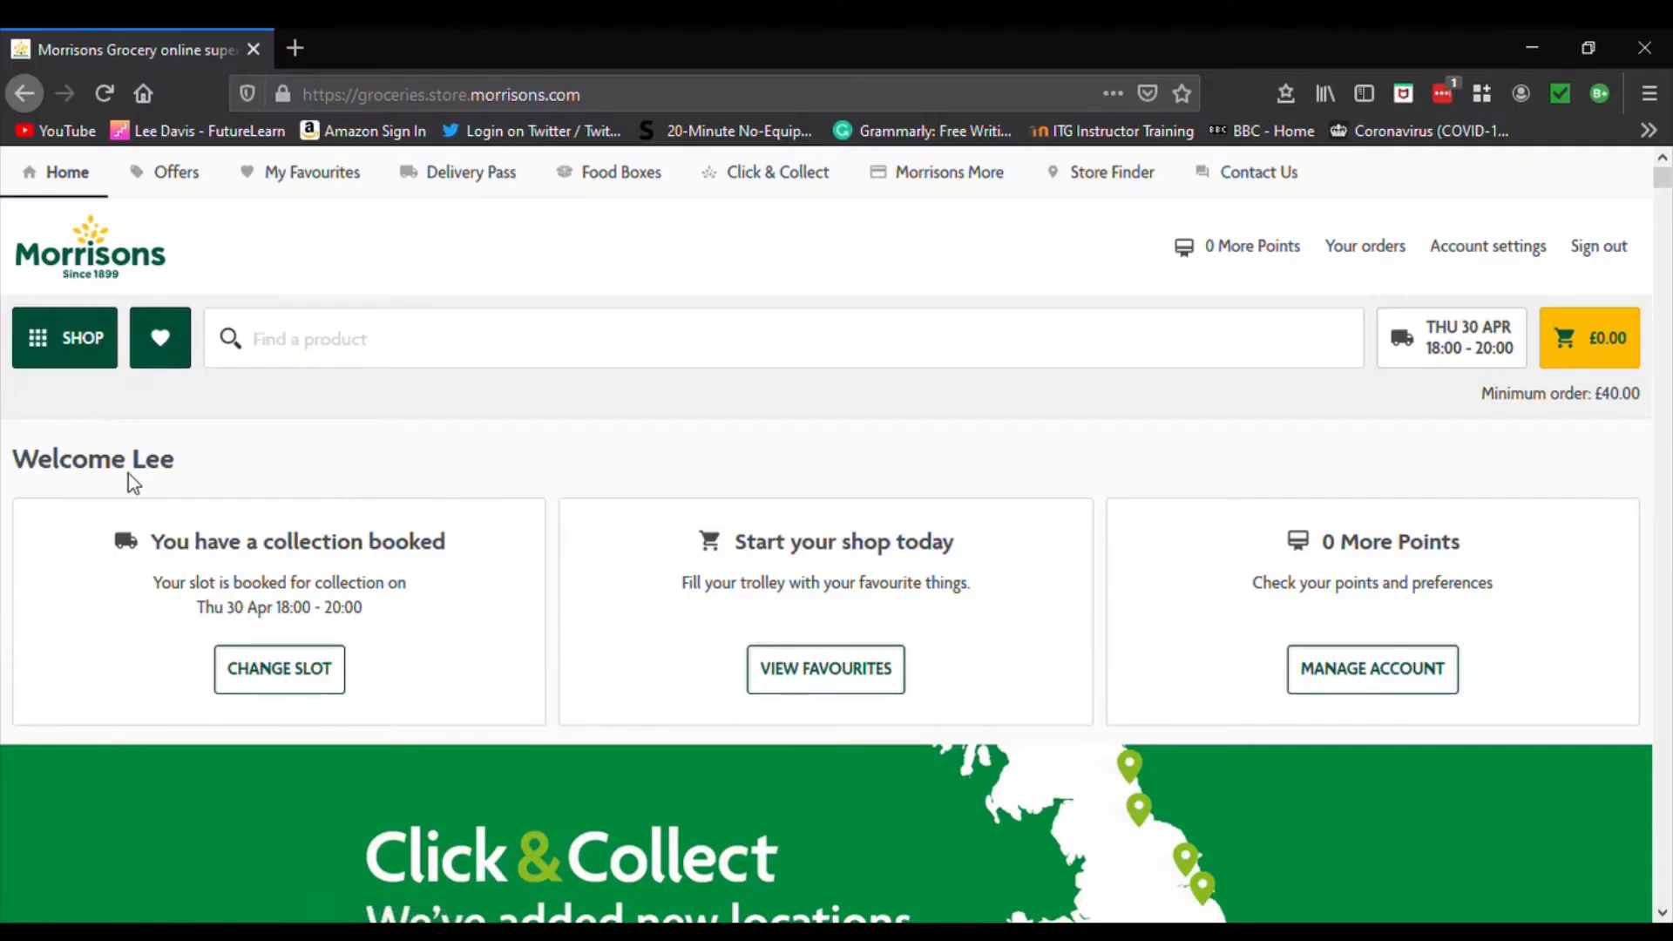
Search the shop for 'eggs' and browse the egg products, several Morrisons free-range packs out of stock.
click(300, 345)
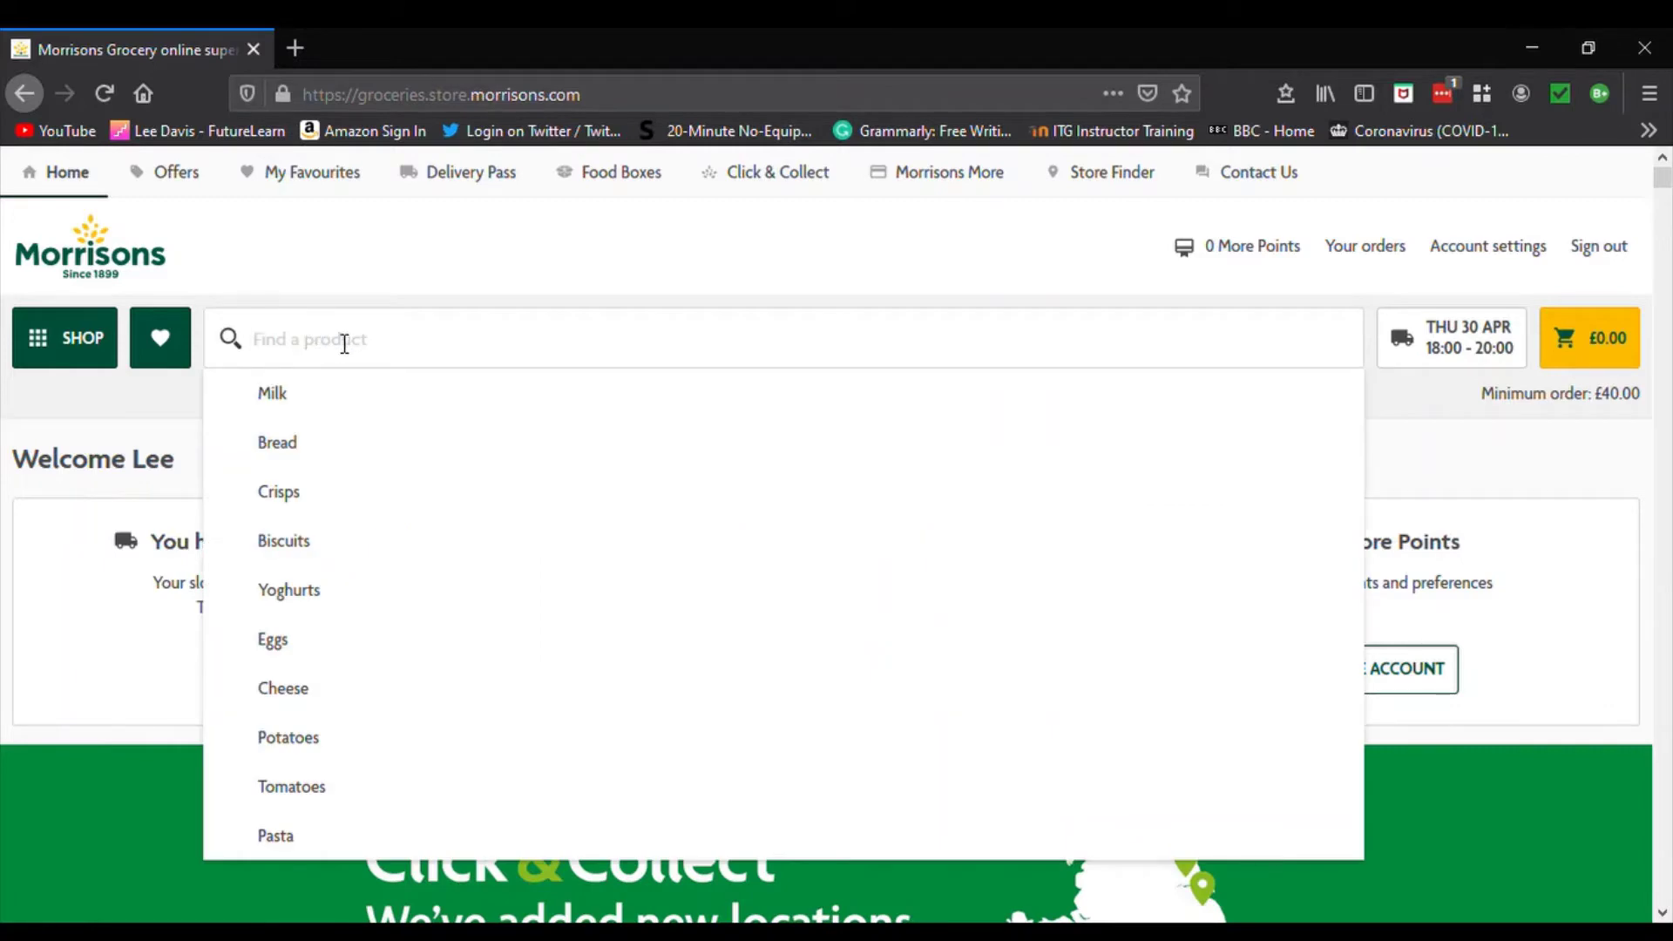
text(eggs)
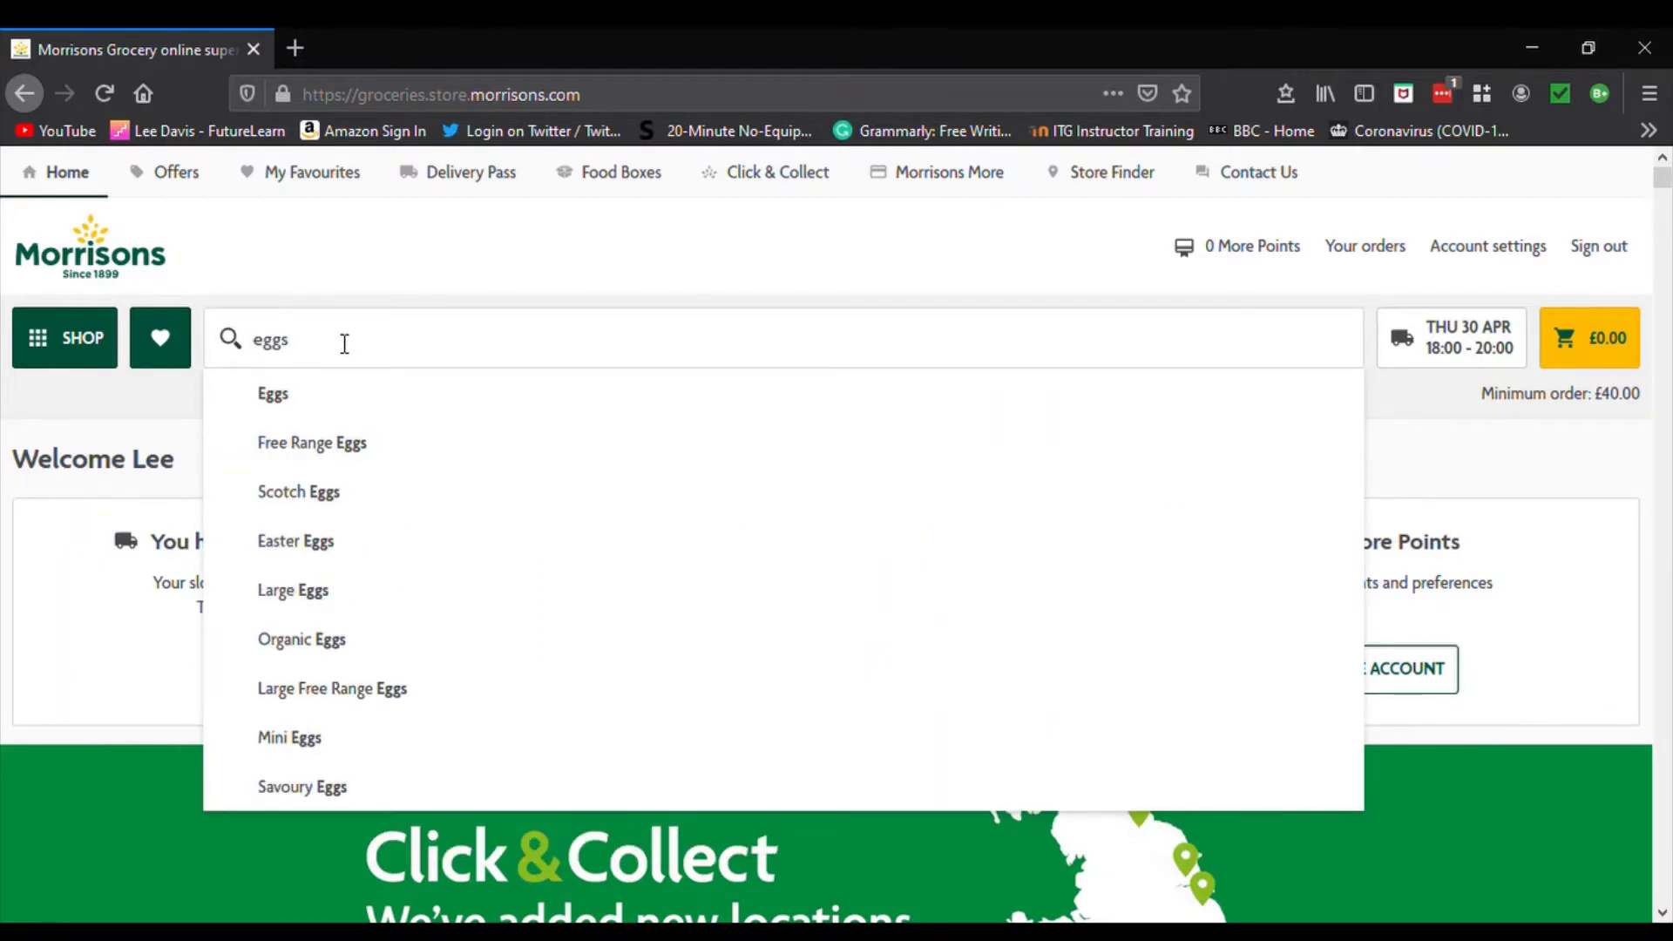
key(Return)
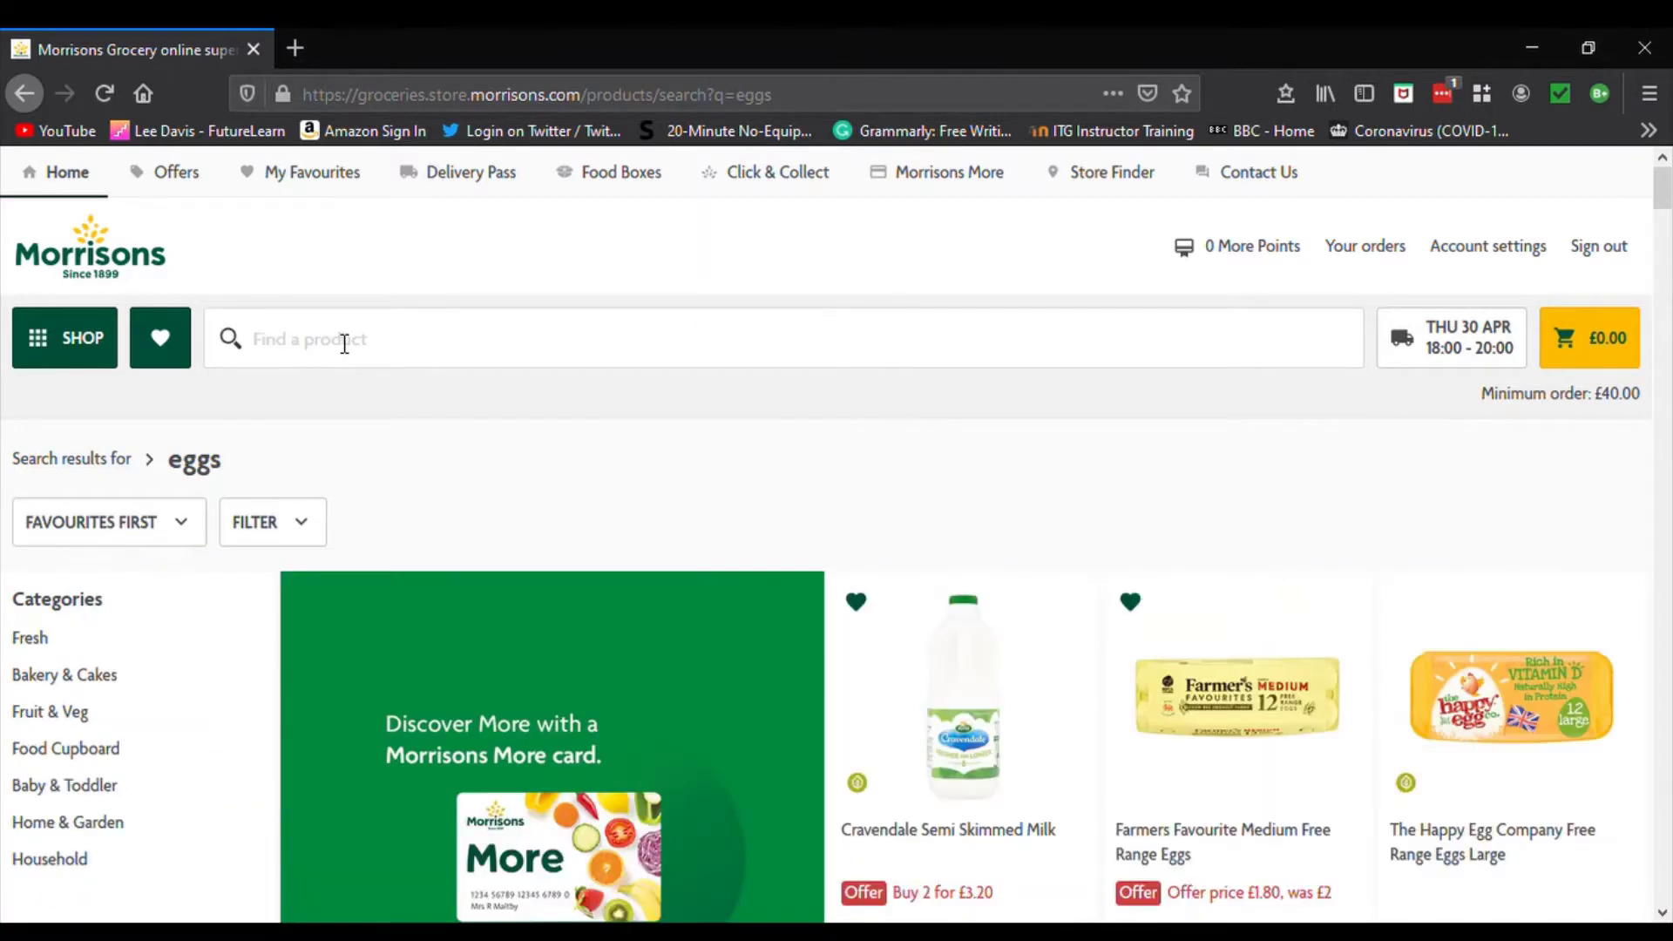
scroll(629, 562, down, 1)
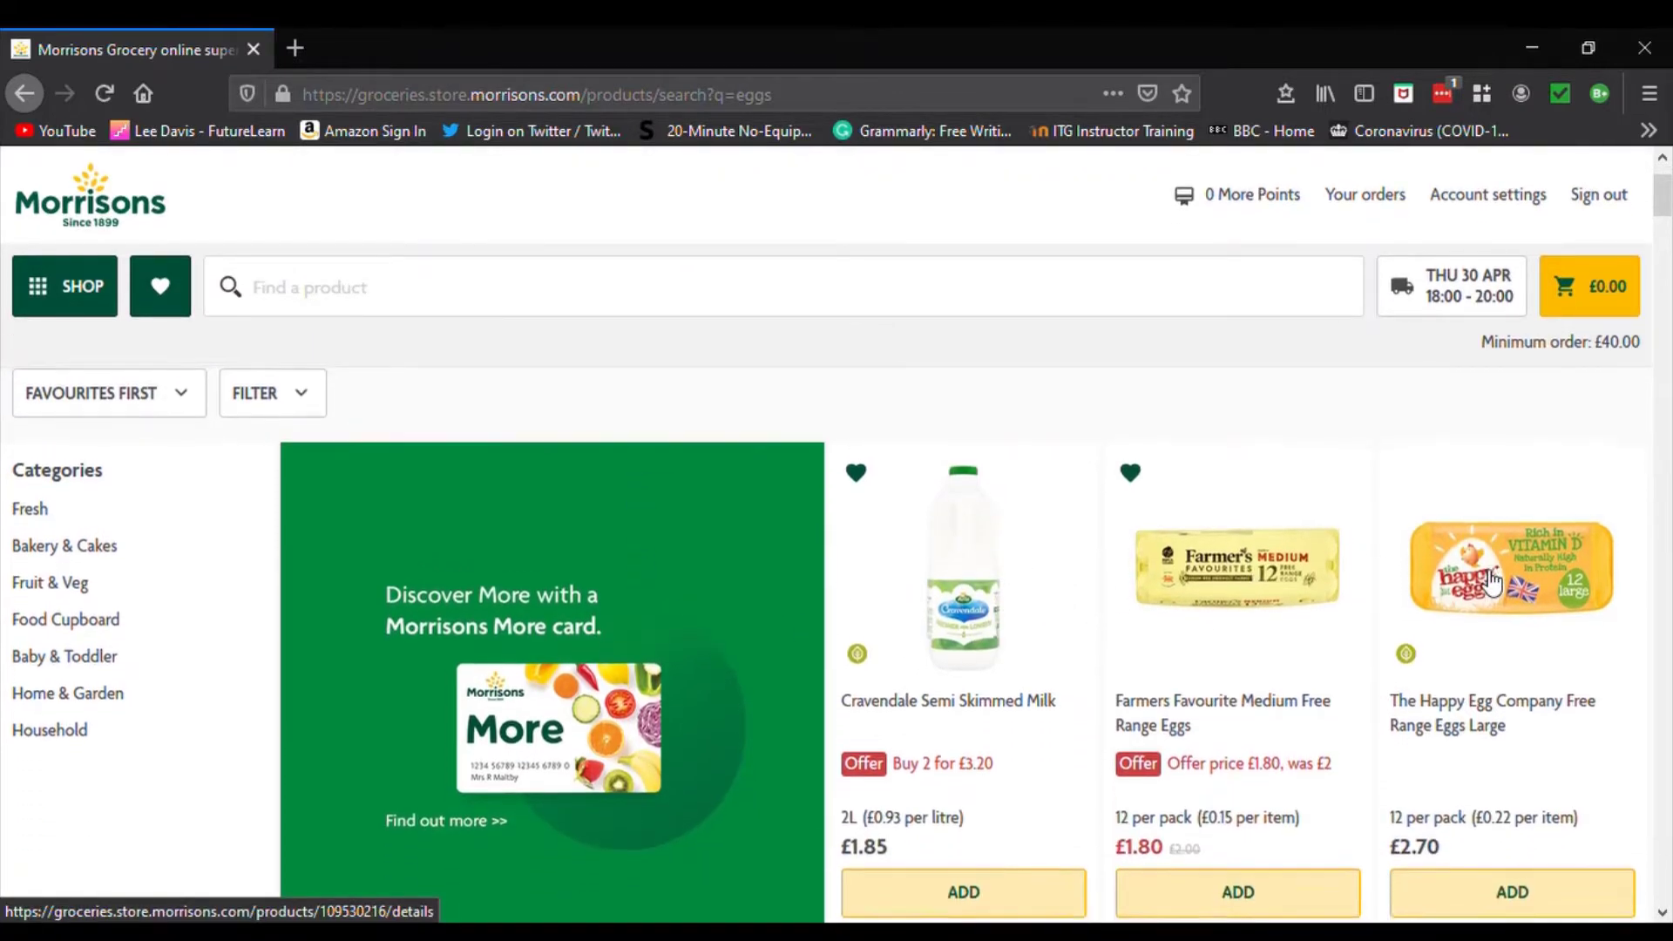
mouse_move(1664, 221)
mouse_down()
mouse_move(1664, 316)
mouse_move(1664, 194)
mouse_up()
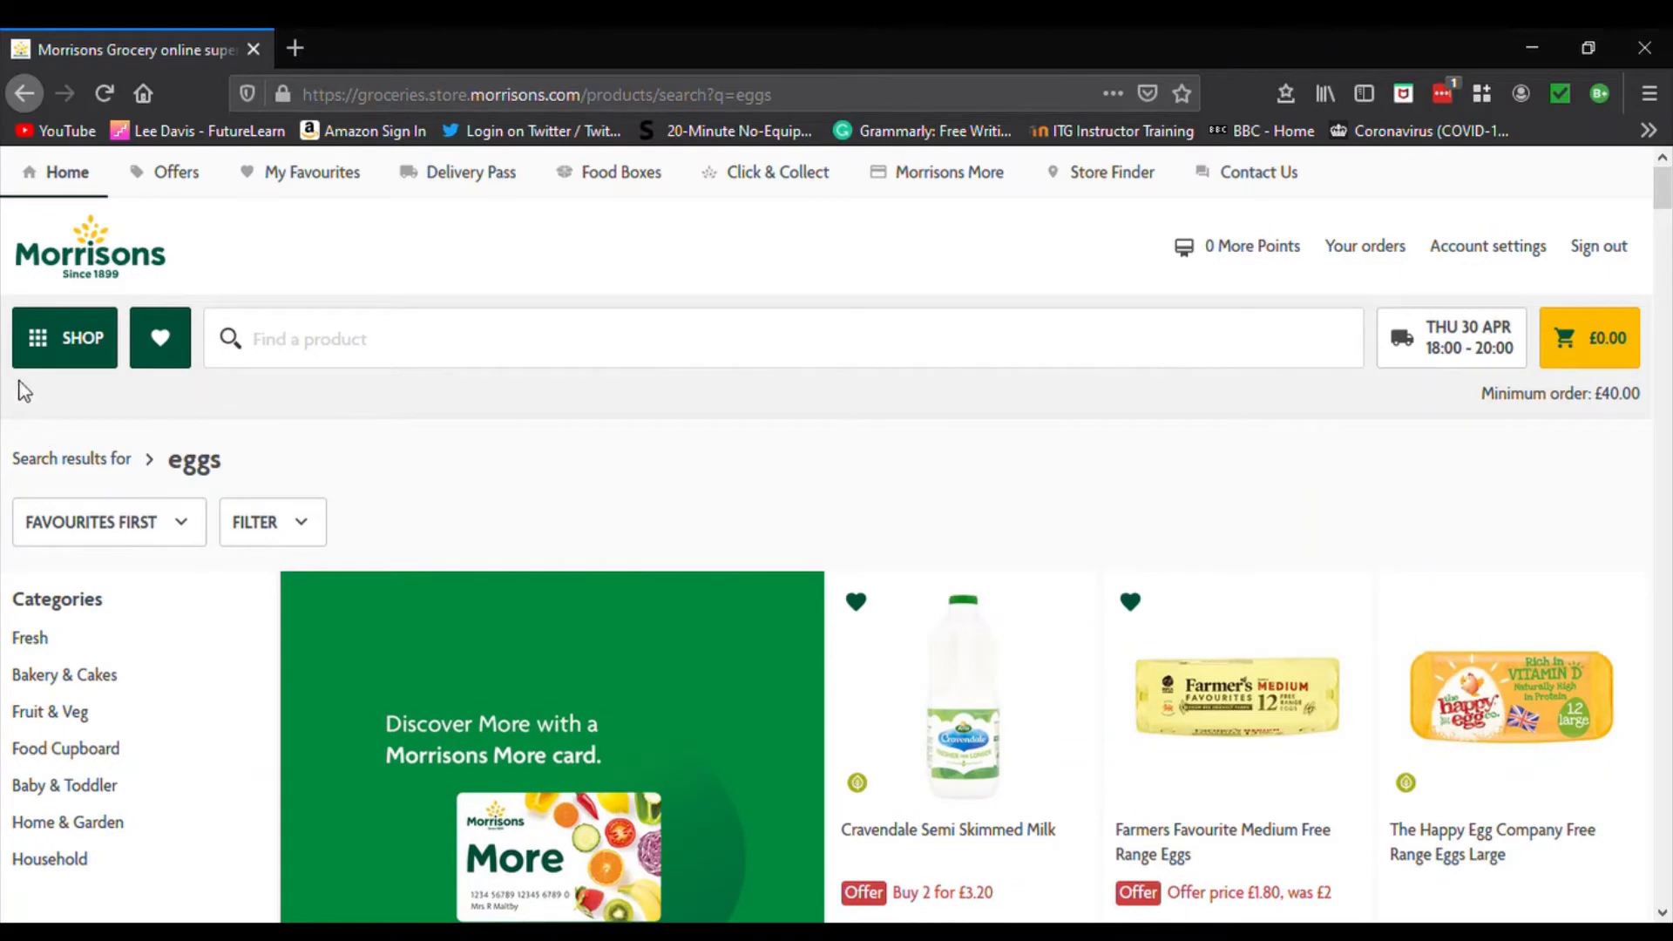
Go to the Eggs category under Fresh > Milk, Eggs & Butter.
click(83, 349)
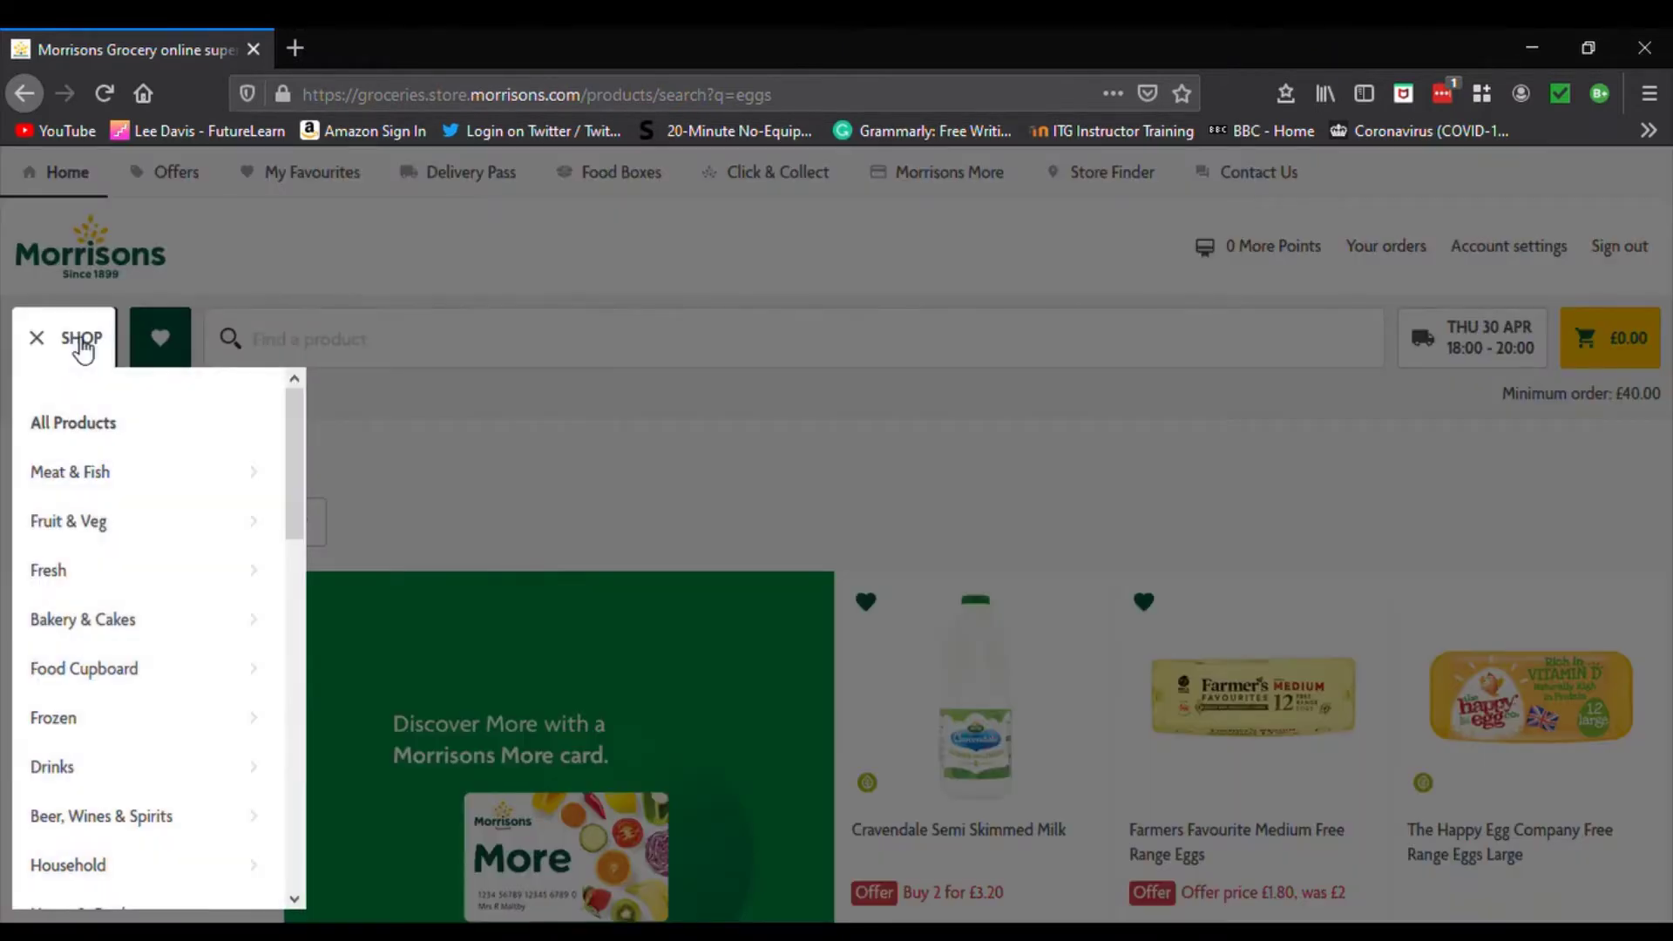
mouse_move(44, 580)
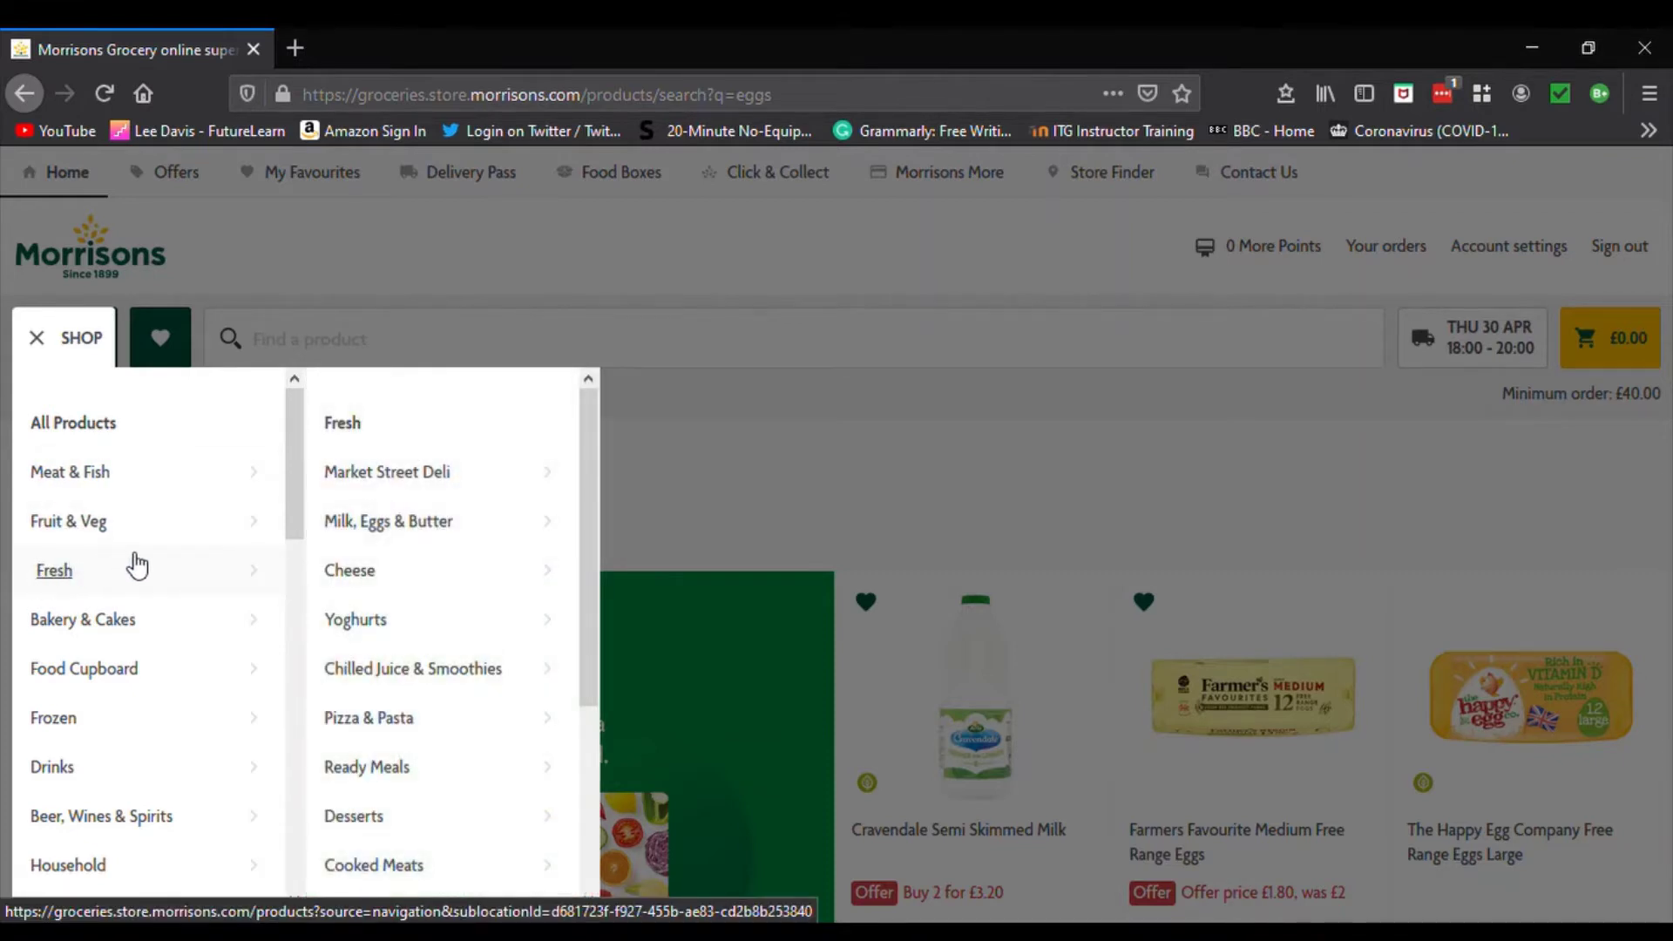
mouse_move(414, 566)
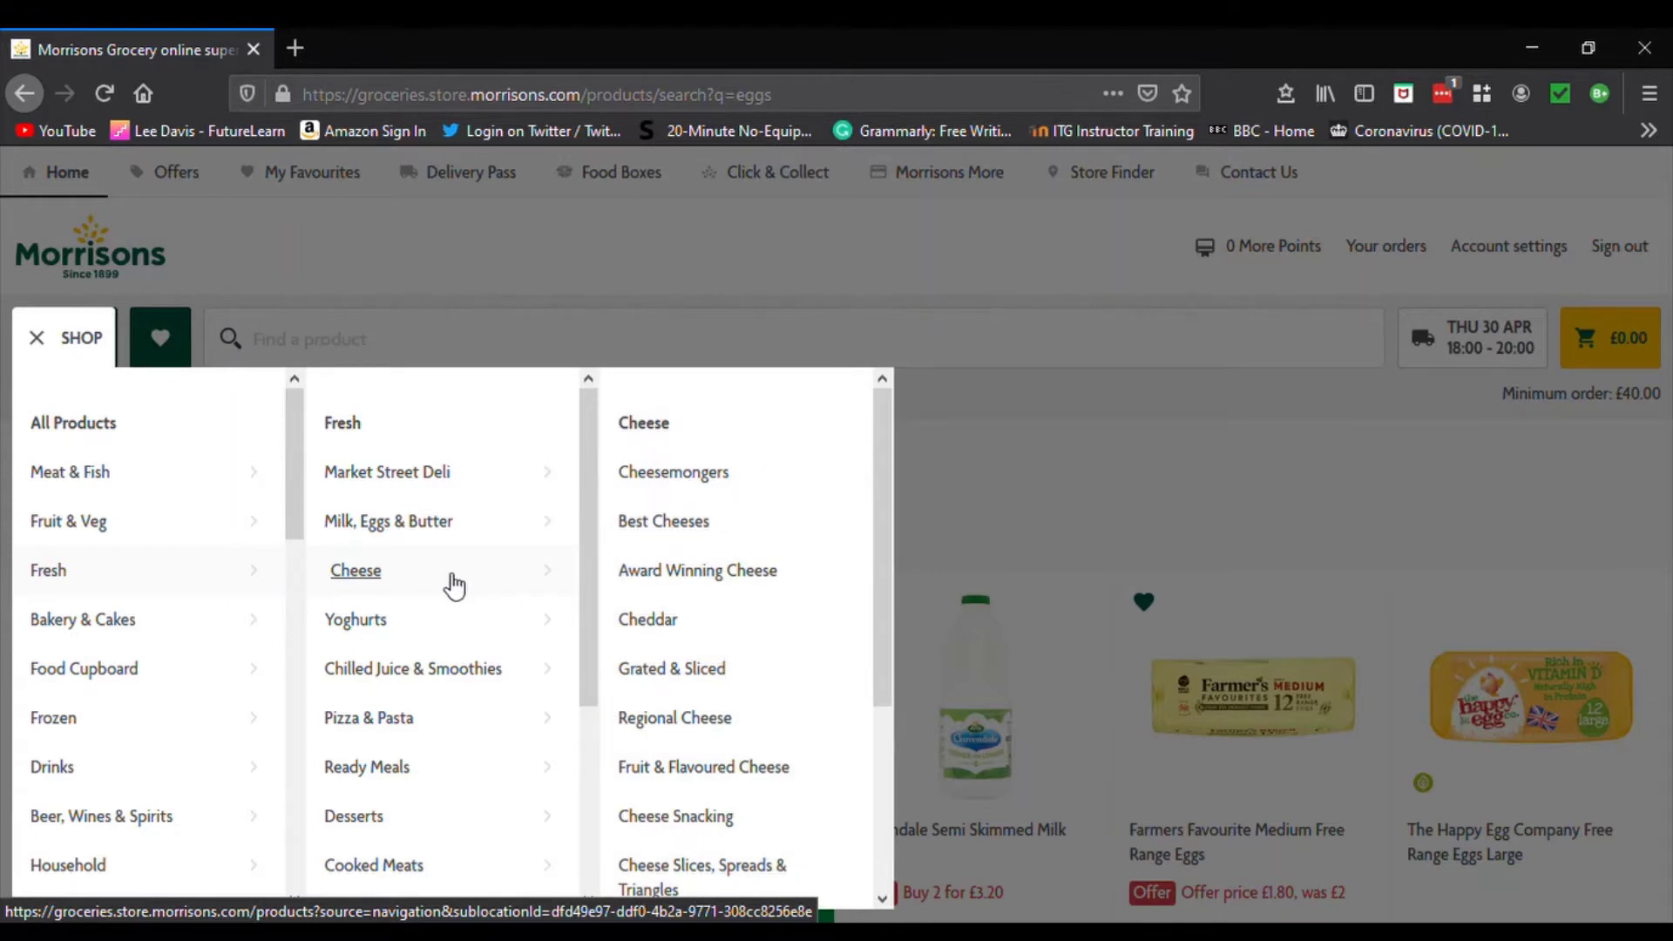
mouse_move(388, 539)
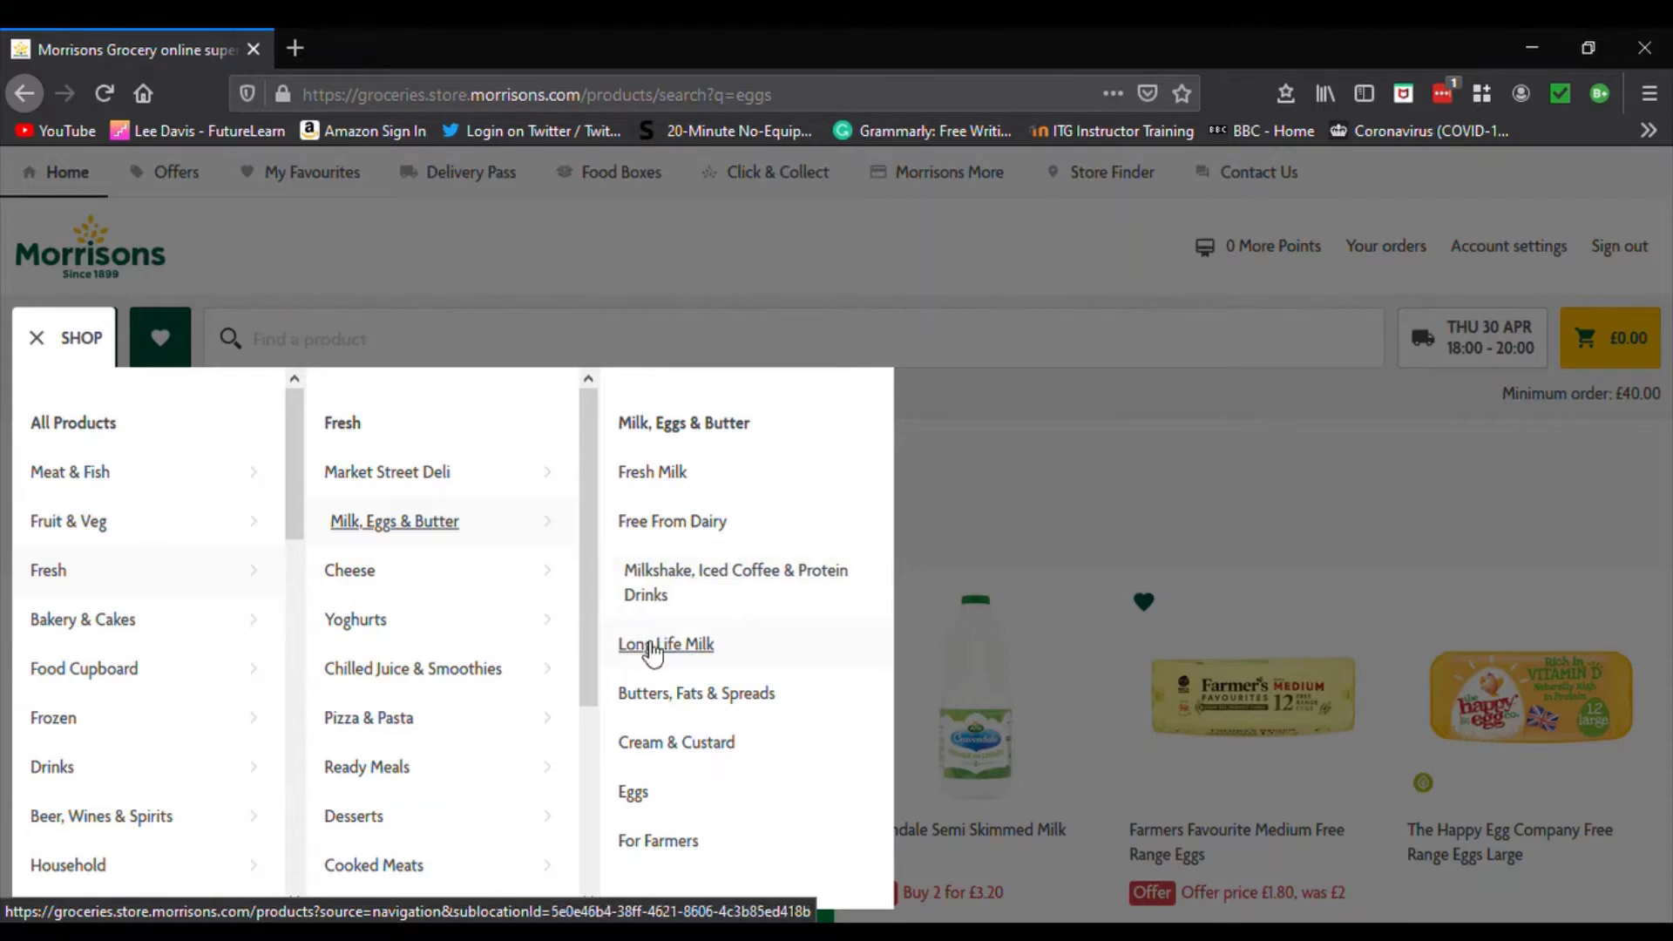
click(641, 794)
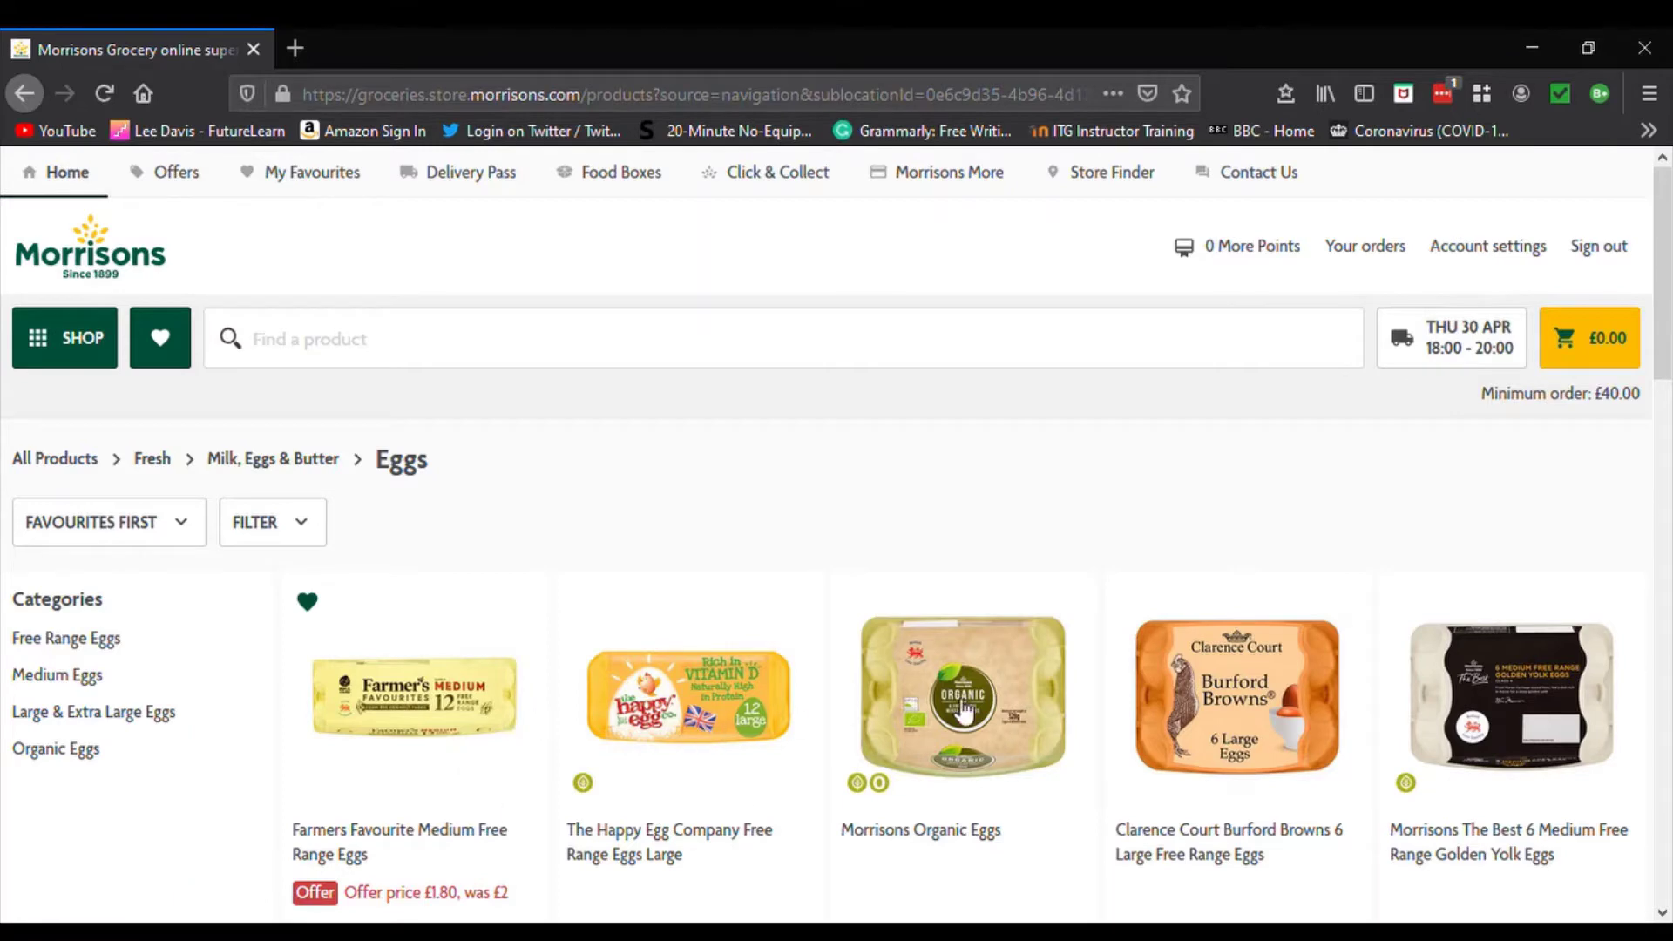
Add three packs of Clarence Court Burford Browns 6 Large Free Range Eggs, making the trolley £8.40.
scroll(1480, 652, down, 7)
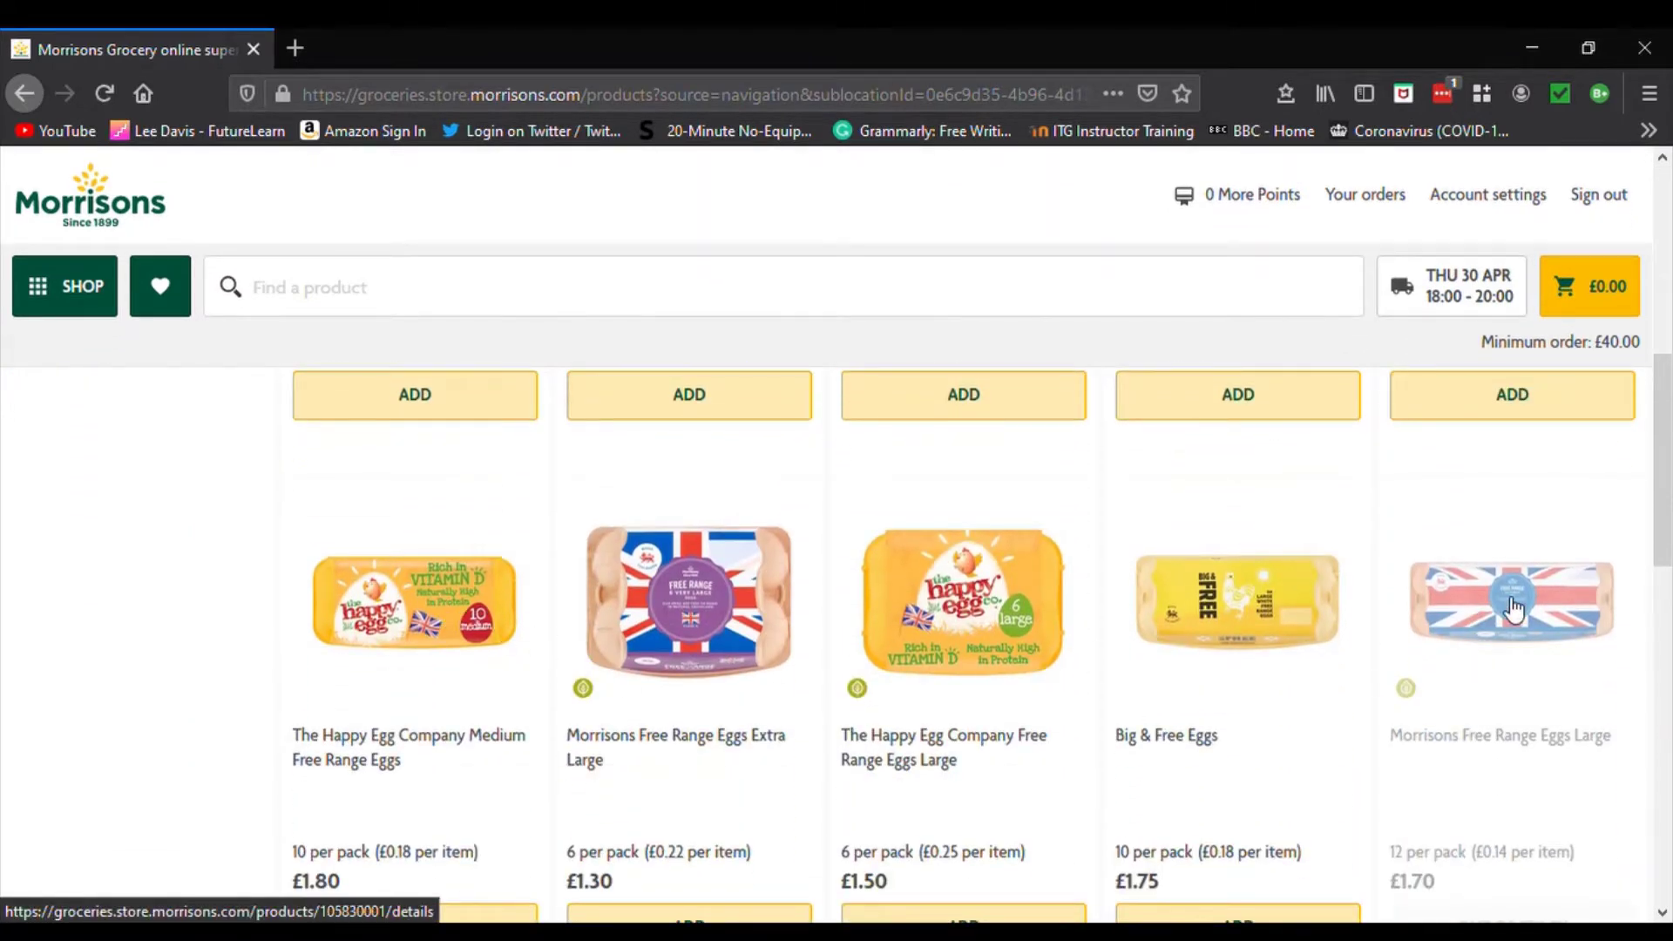
scroll(1513, 612, down, 2)
scroll(1515, 610, down, 3)
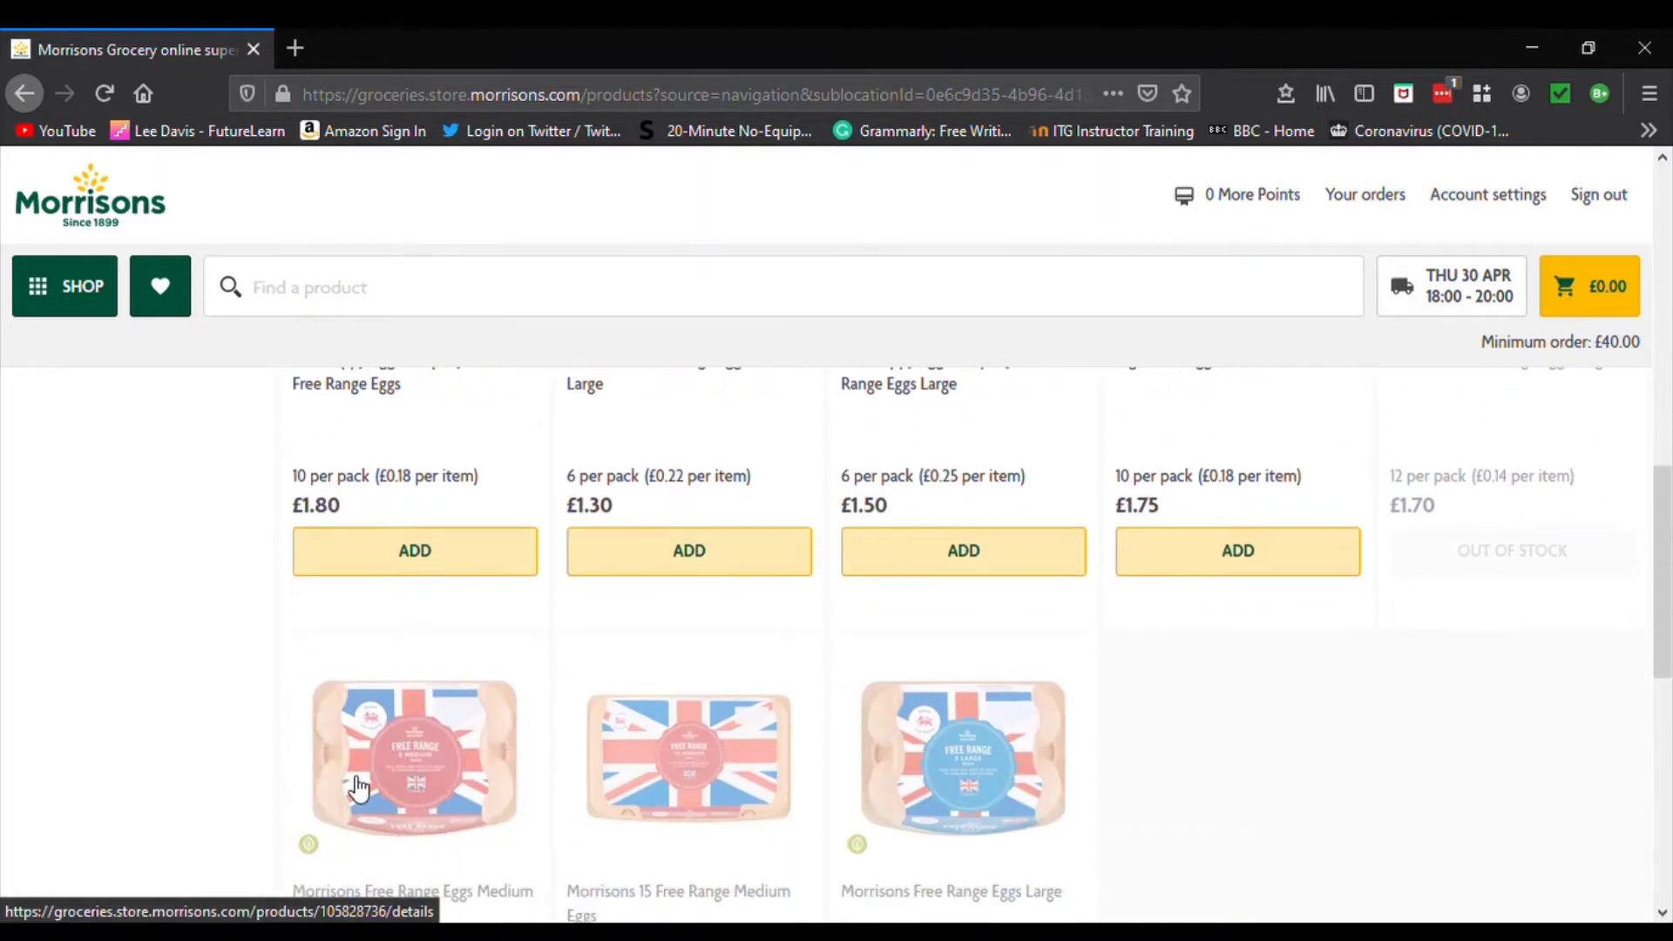
scroll(365, 789, up, 6)
scroll(366, 790, up, 5)
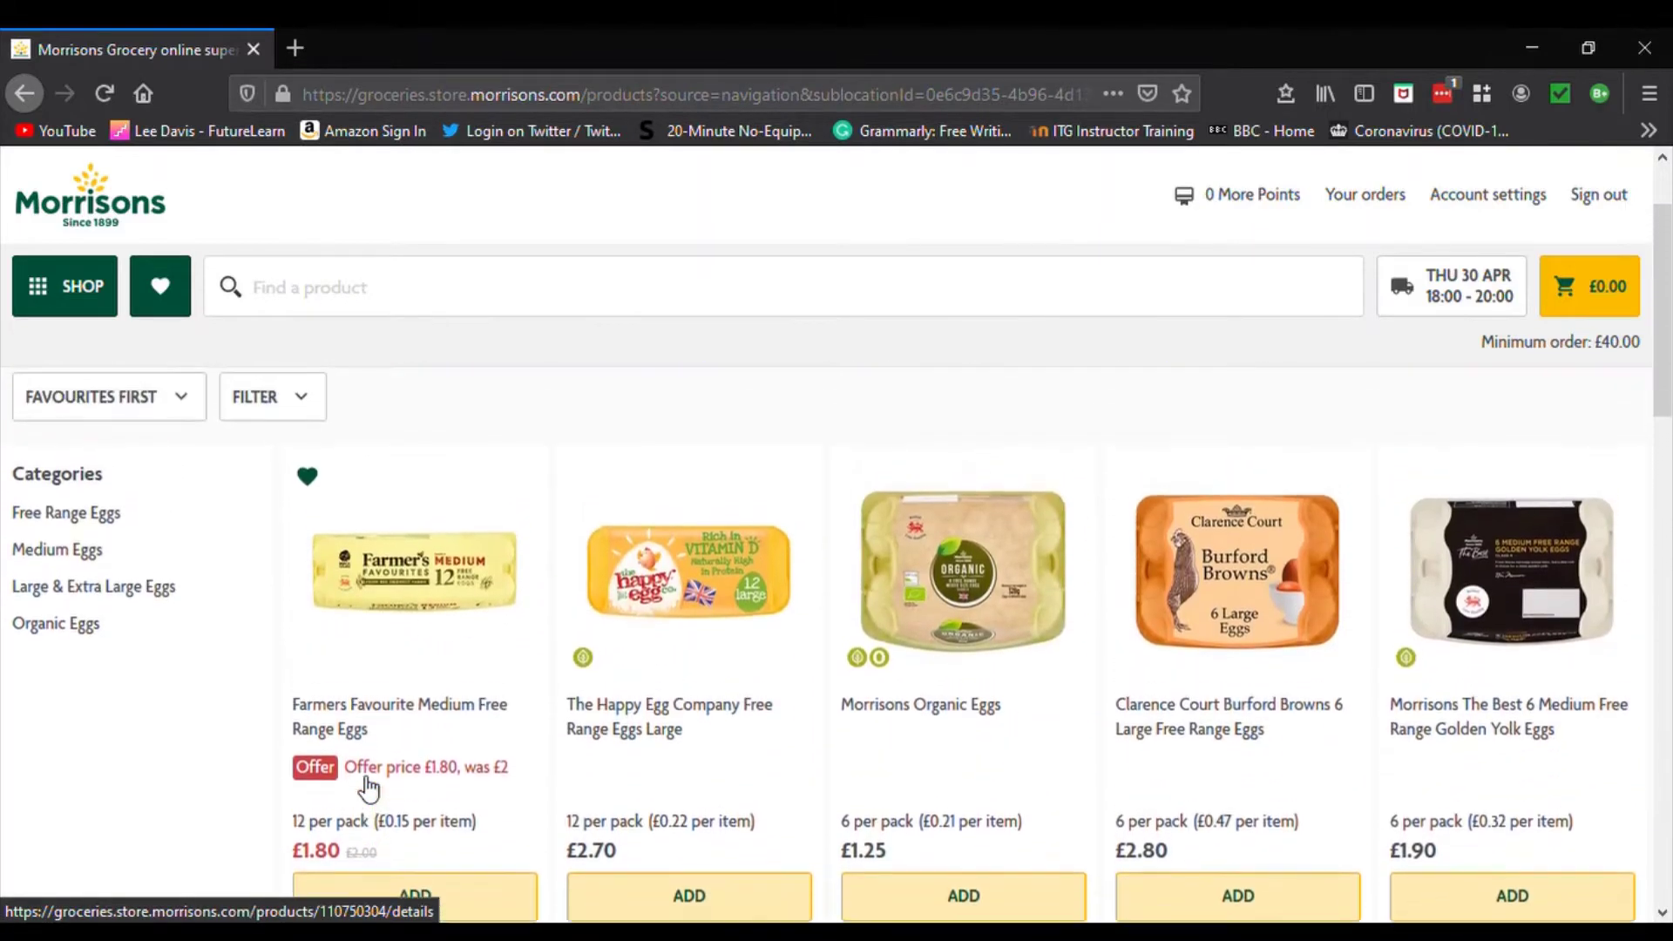
scroll(409, 747, down, 1)
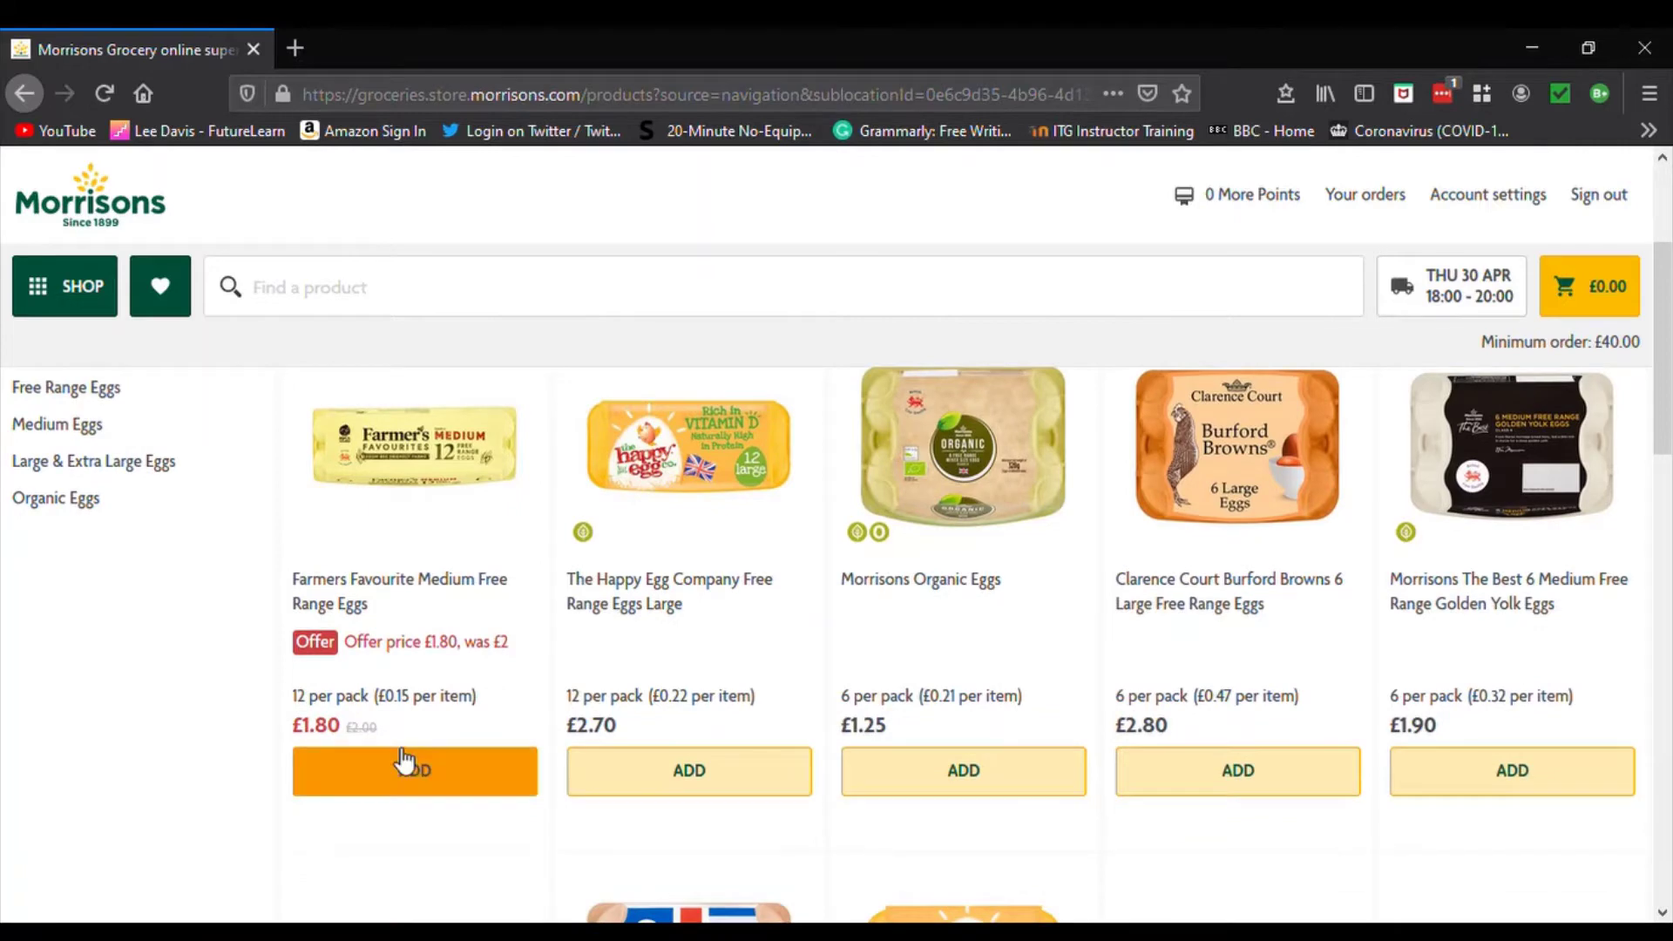
click(1237, 782)
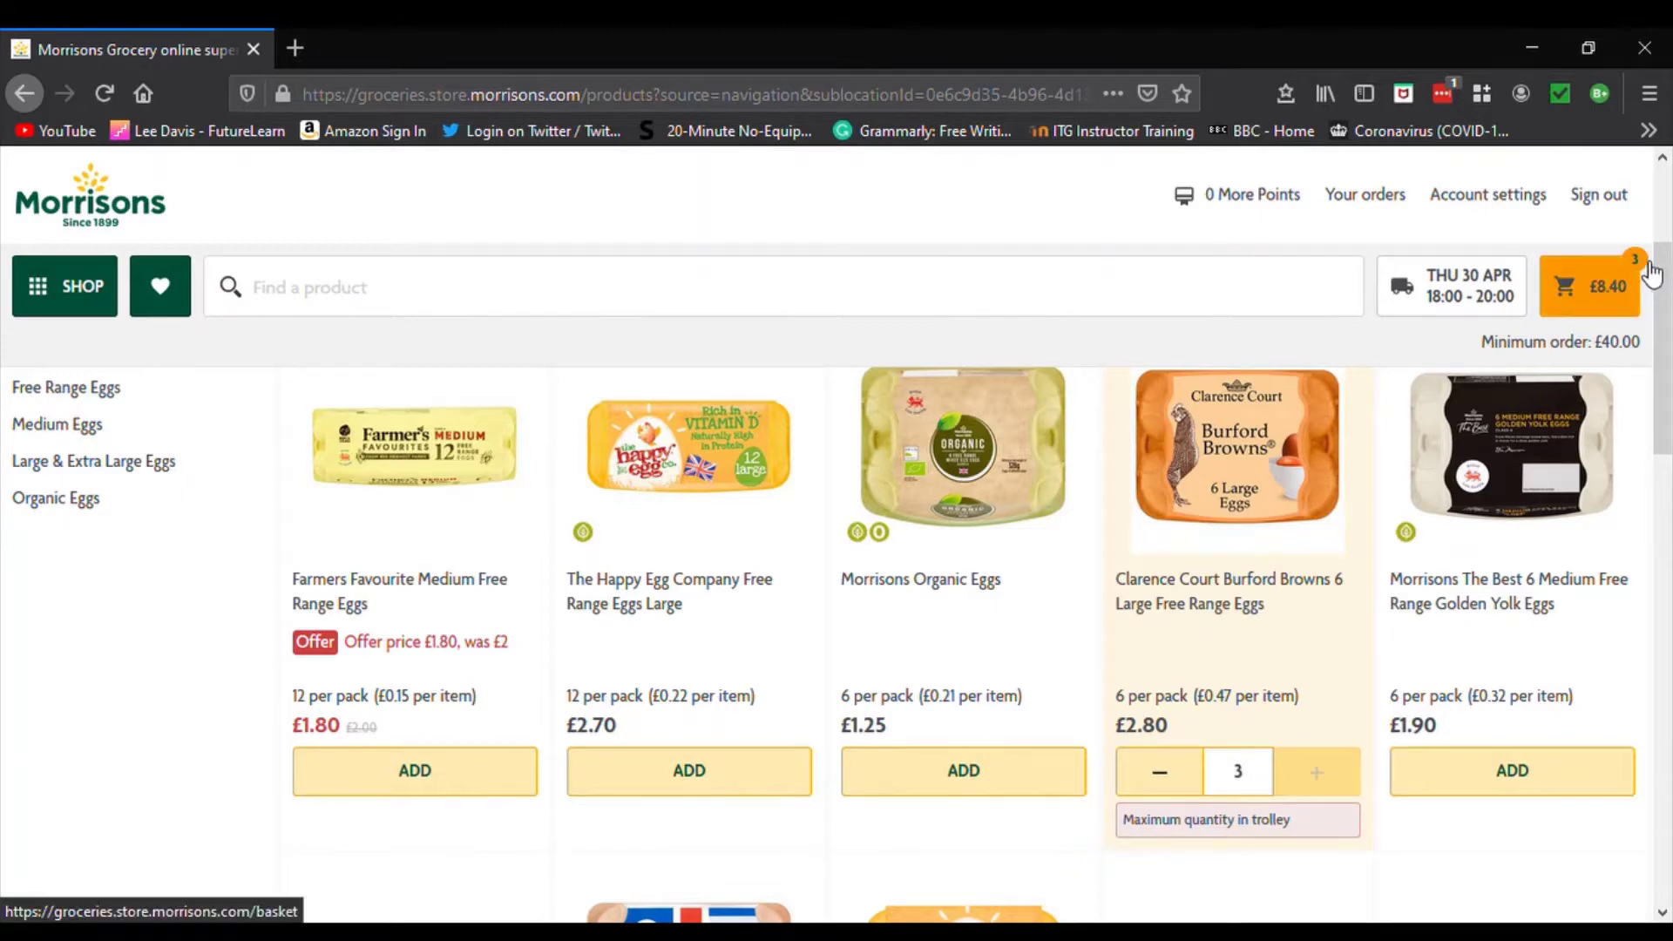
Go to the 3 for £9 Meat & Poultry offer under Meat & Fish.
click(74, 310)
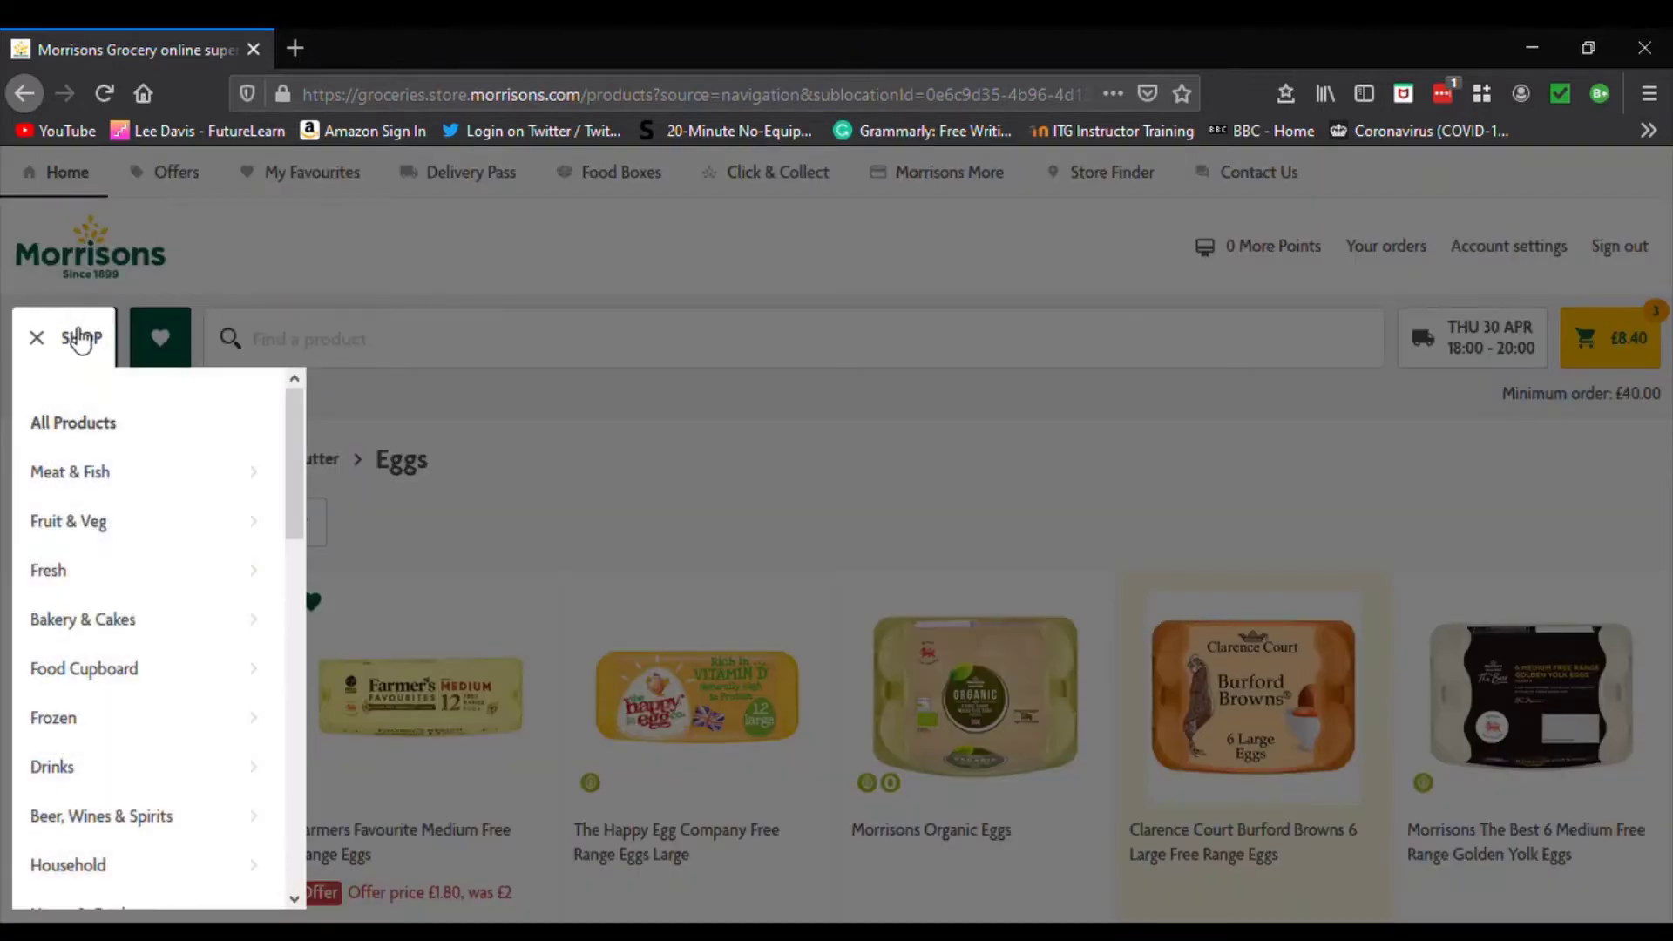
mouse_move(99, 492)
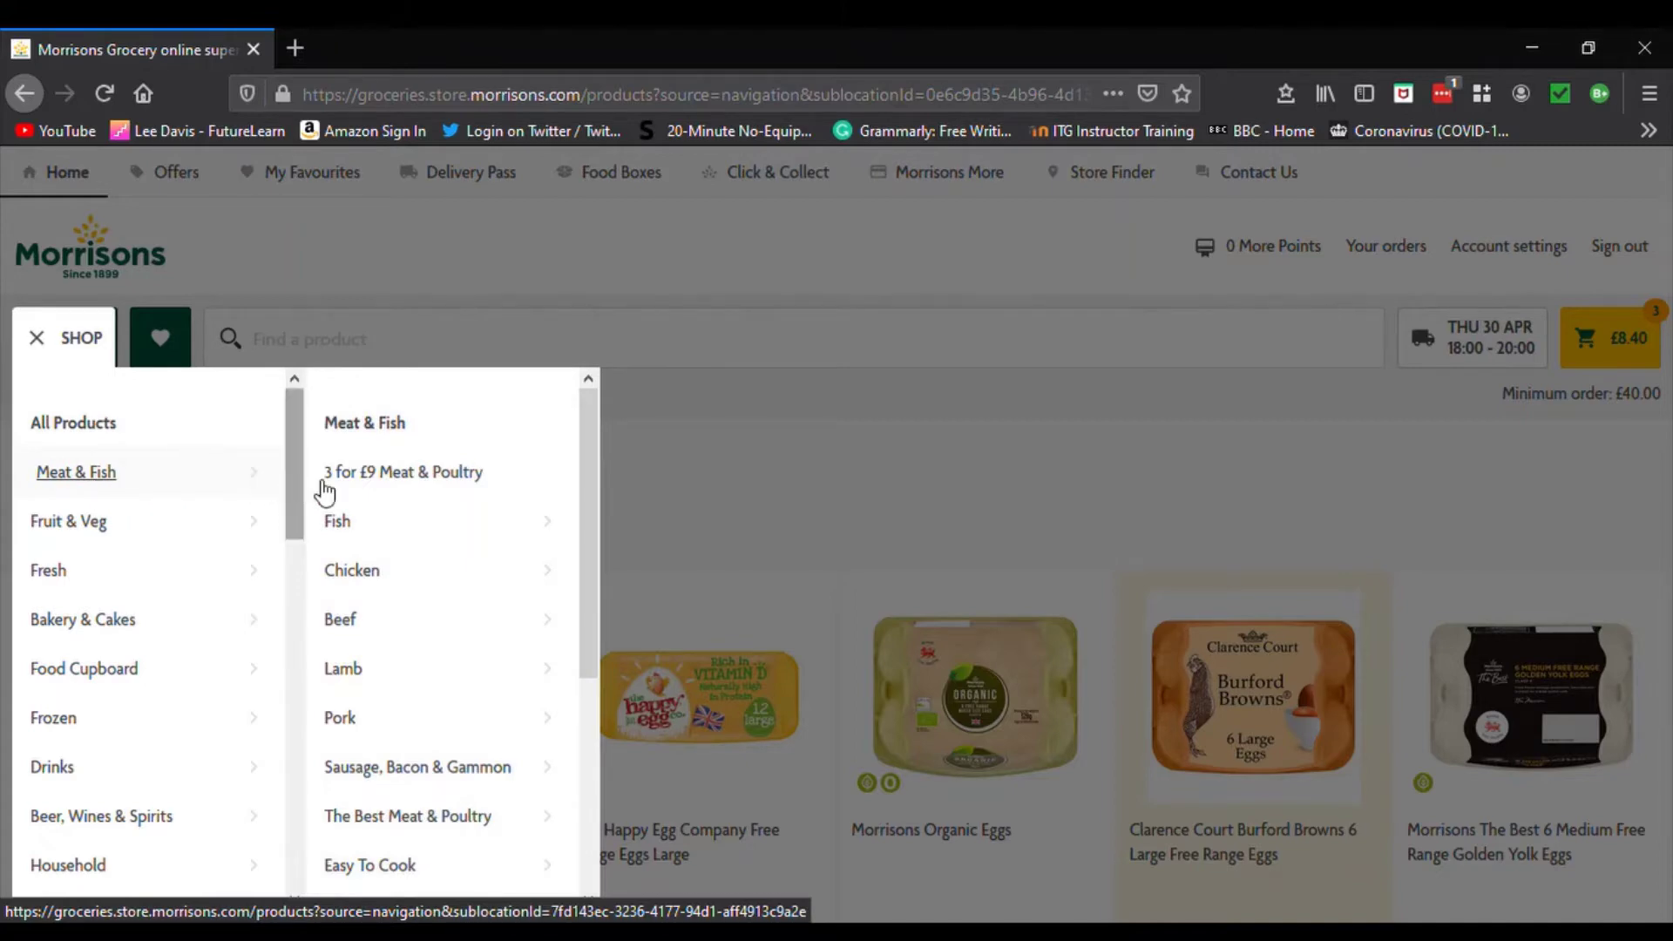
click(444, 488)
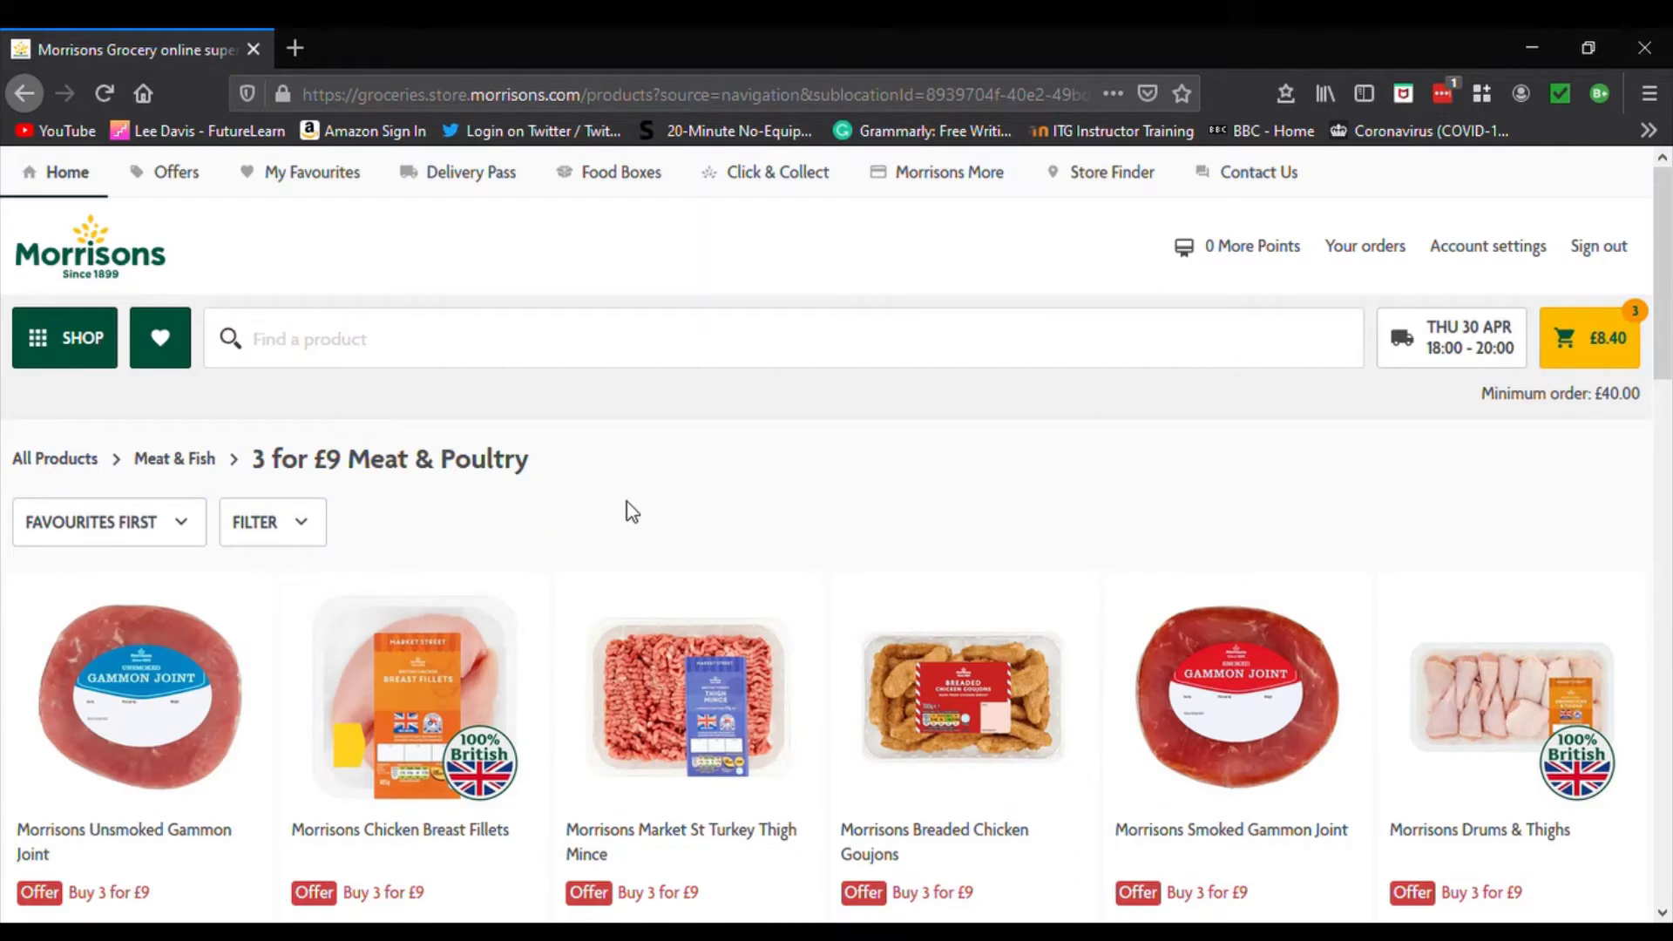
Add the Unsmoked Gammon Joint, Chicken Breast Fillets and Turkey Thigh Mince, bringing the trolley to £17.40.
scroll(720, 500, down, 2)
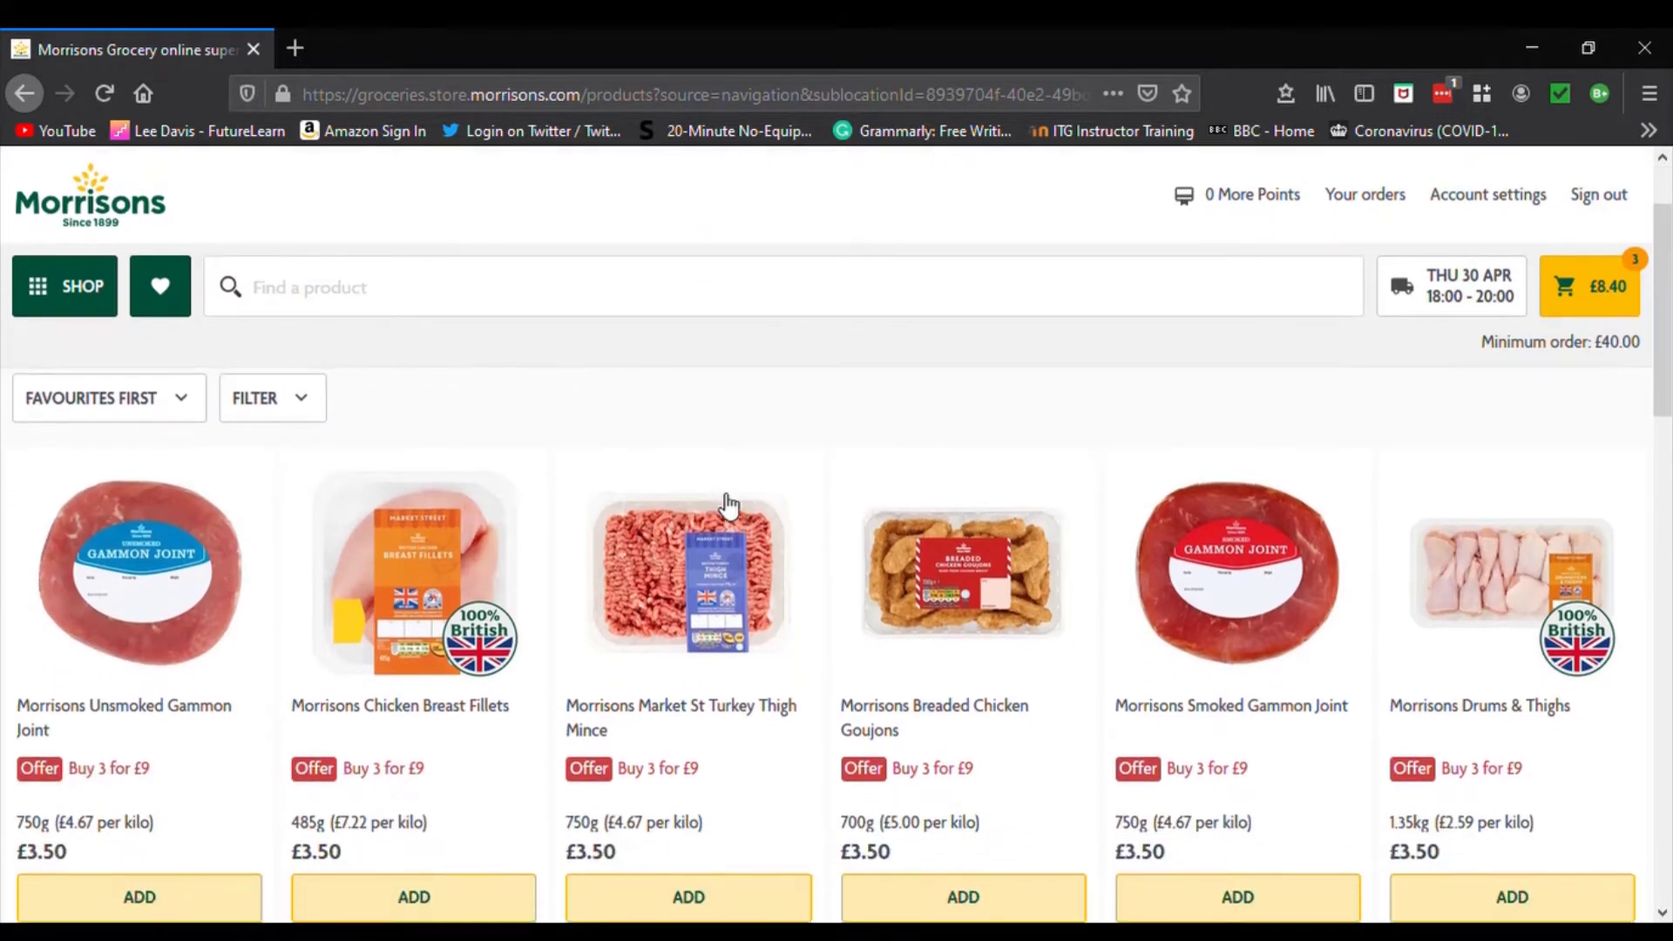
scroll(701, 510, down, 1)
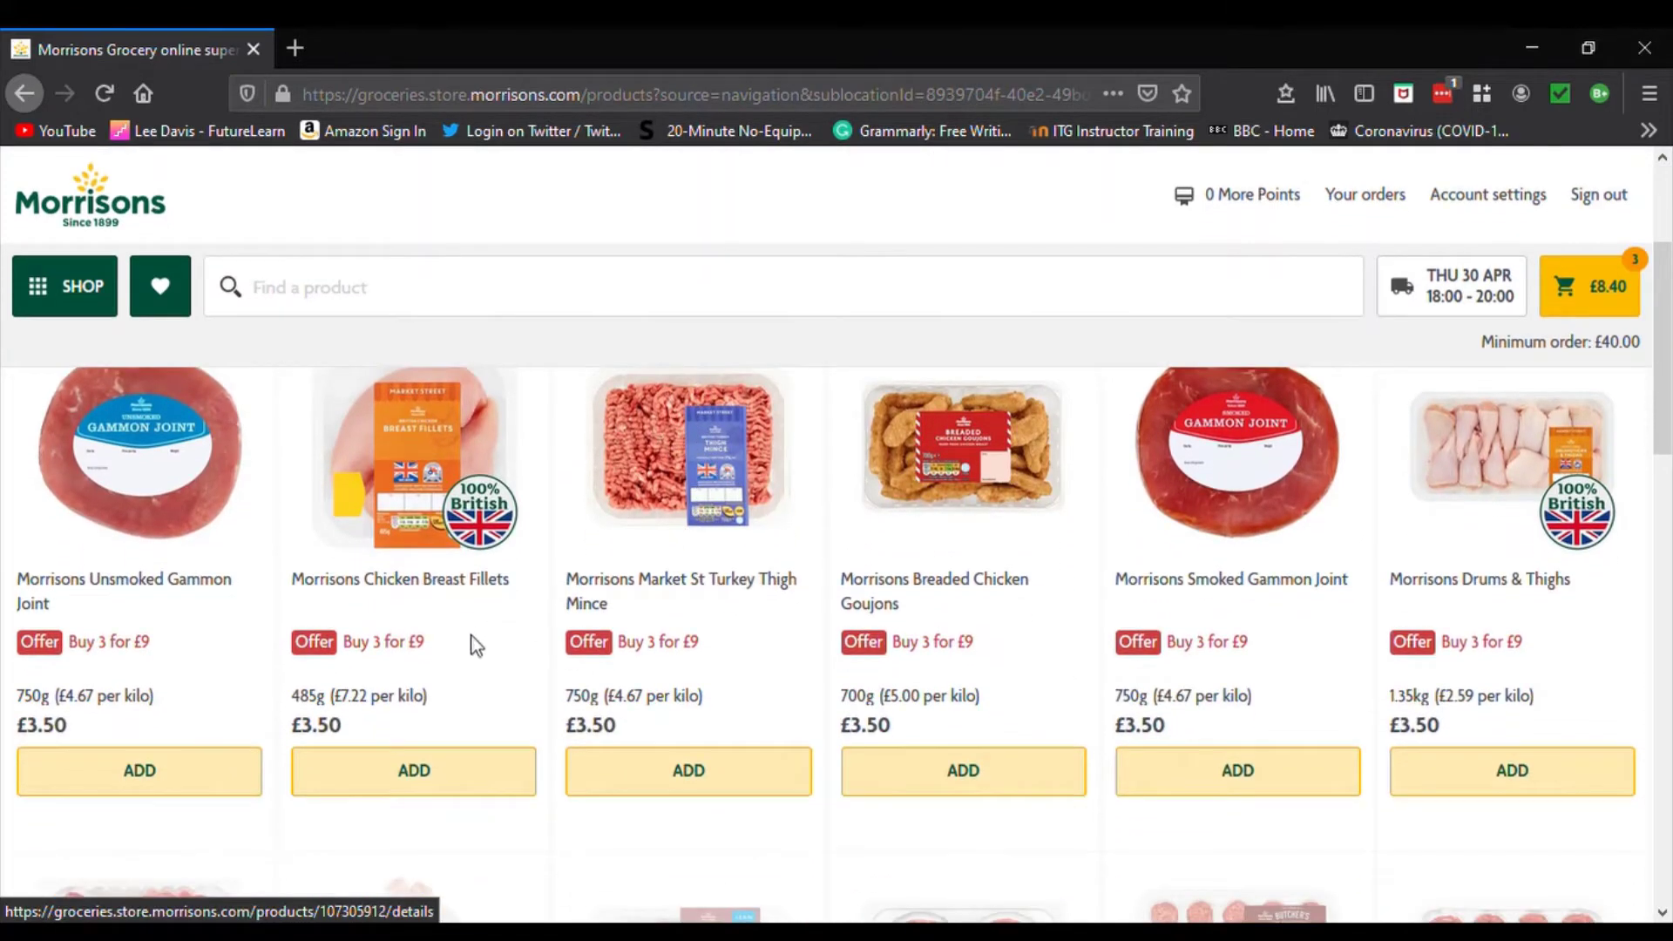
click(114, 783)
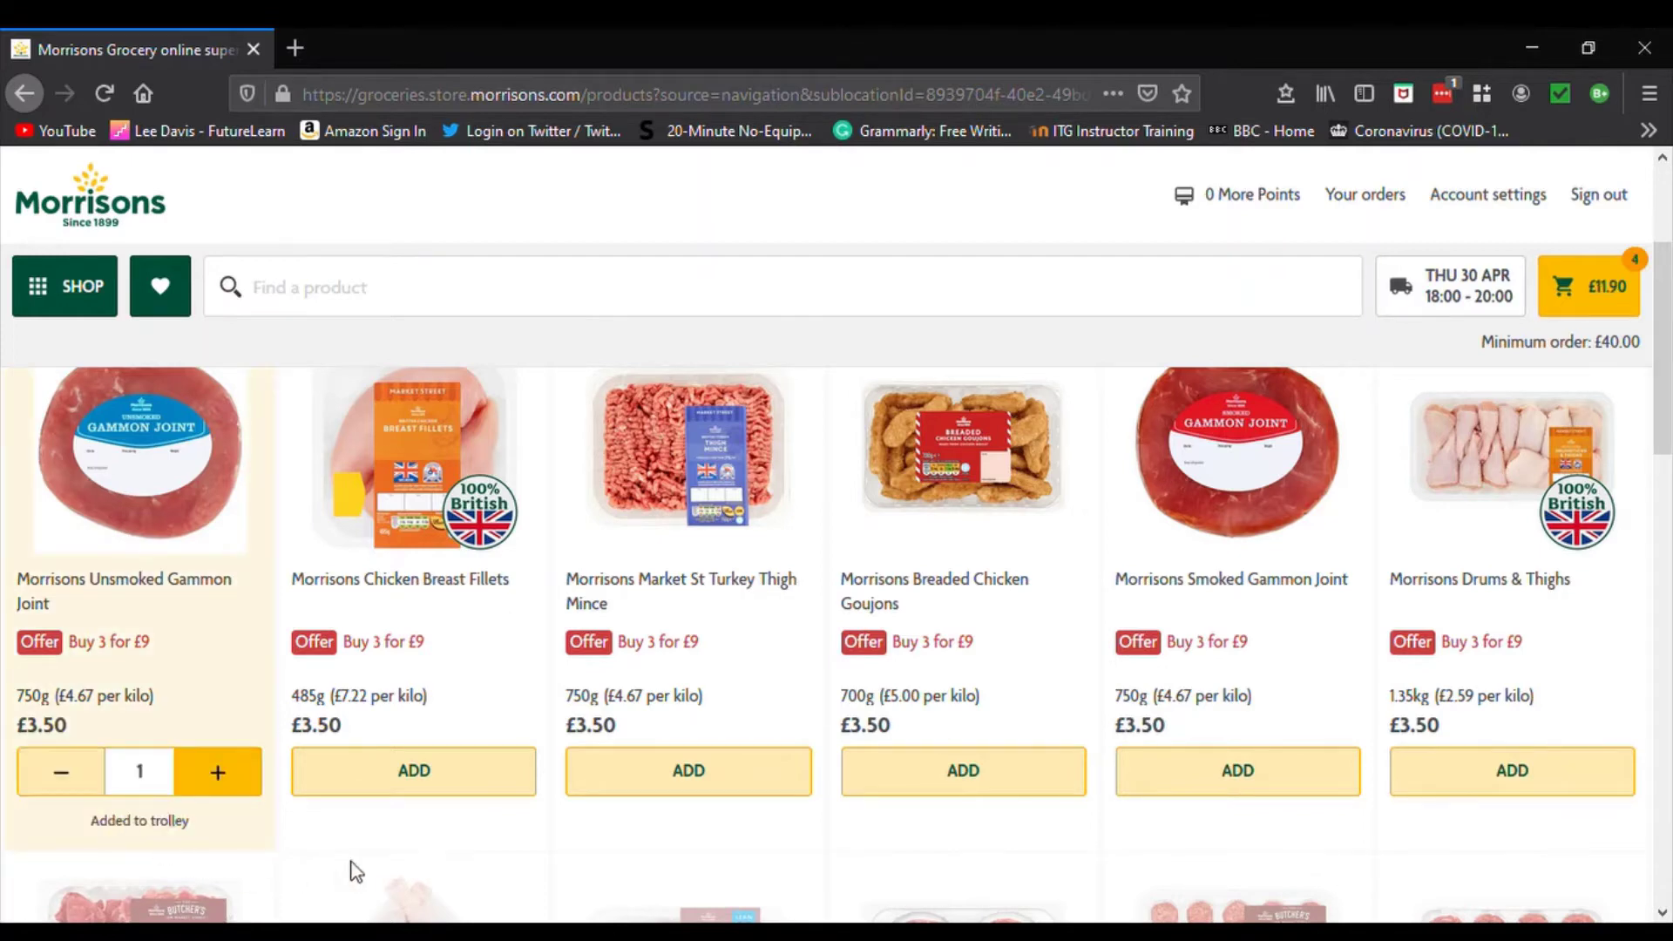
click(408, 778)
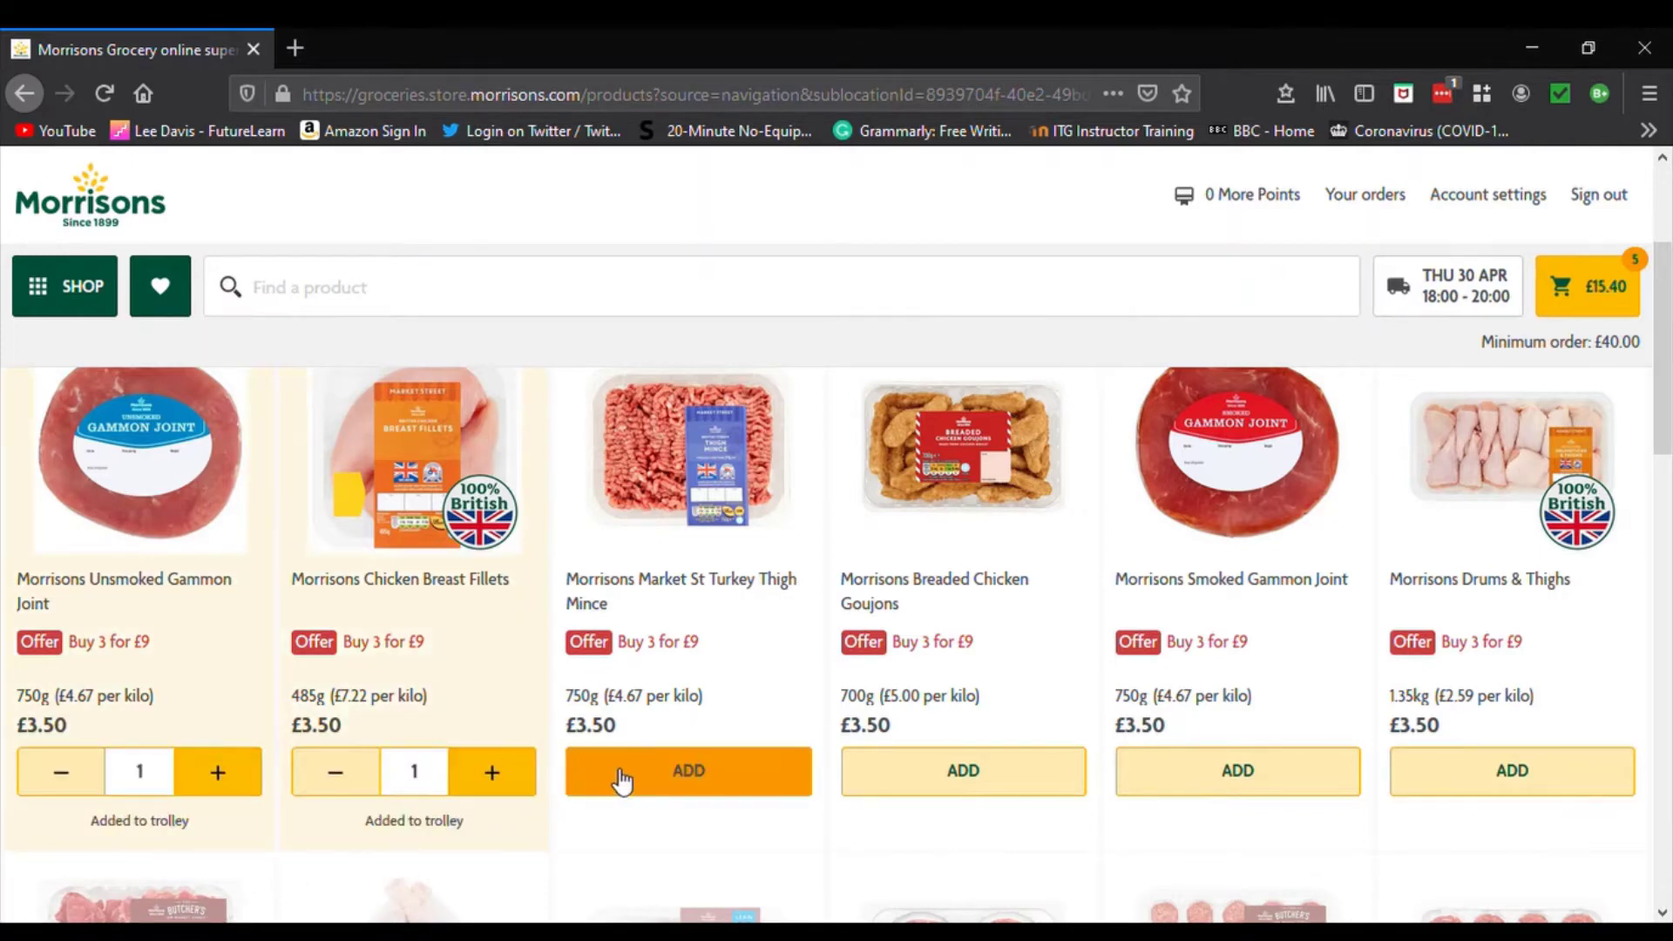
click(622, 778)
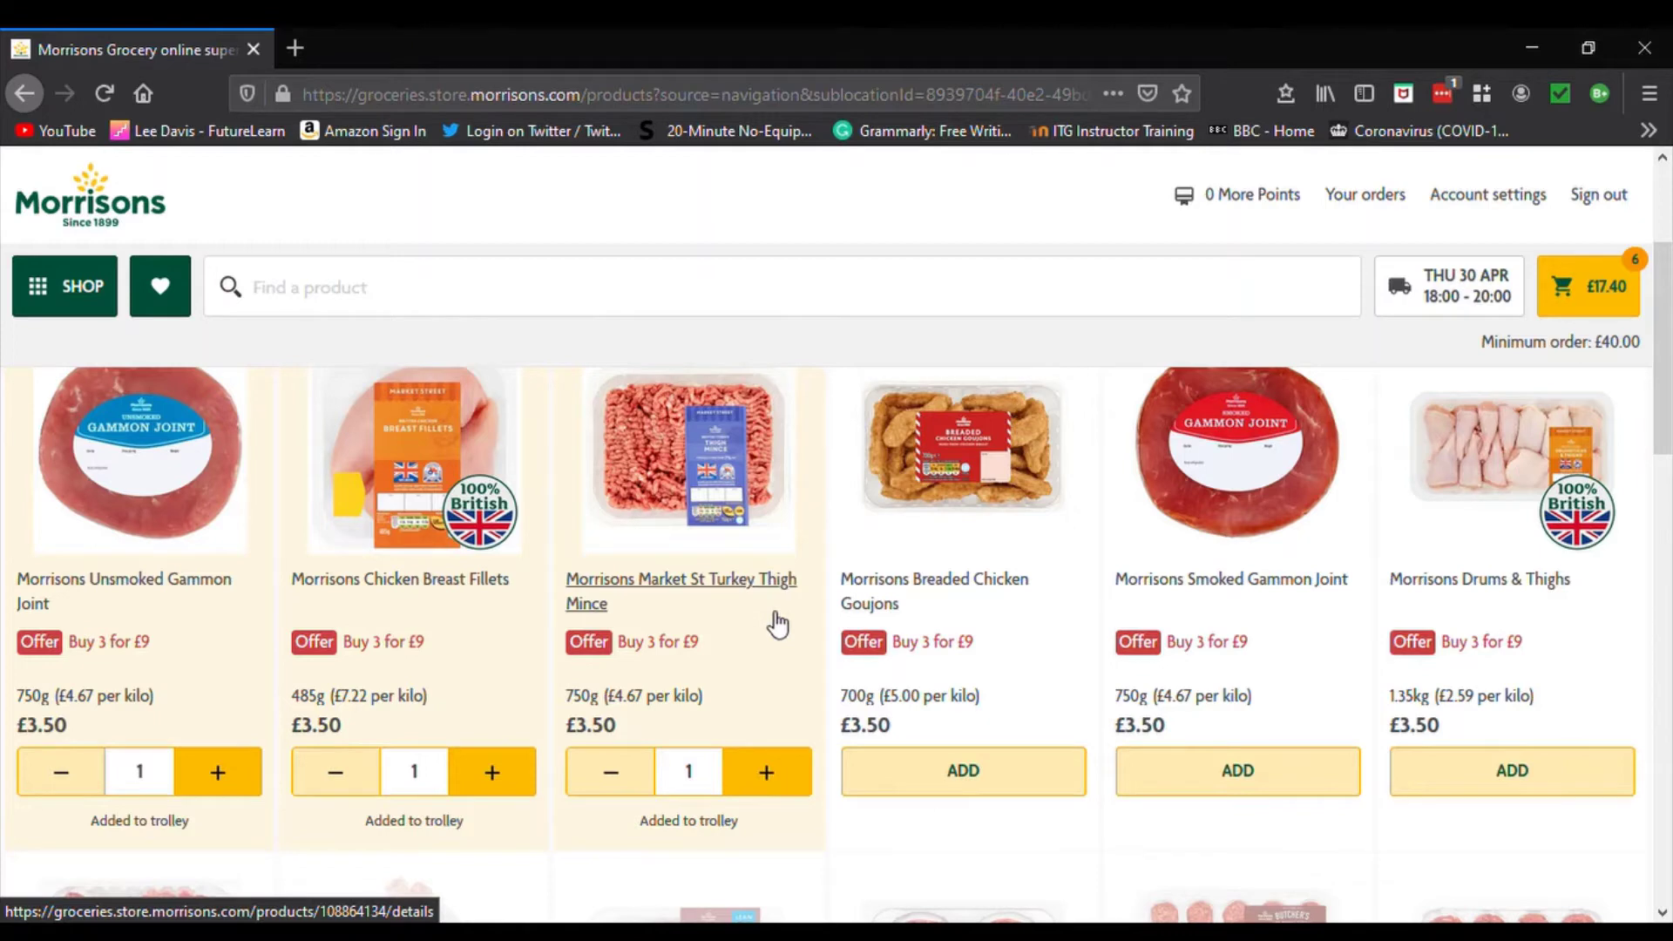
scroll(767, 625, up, 3)
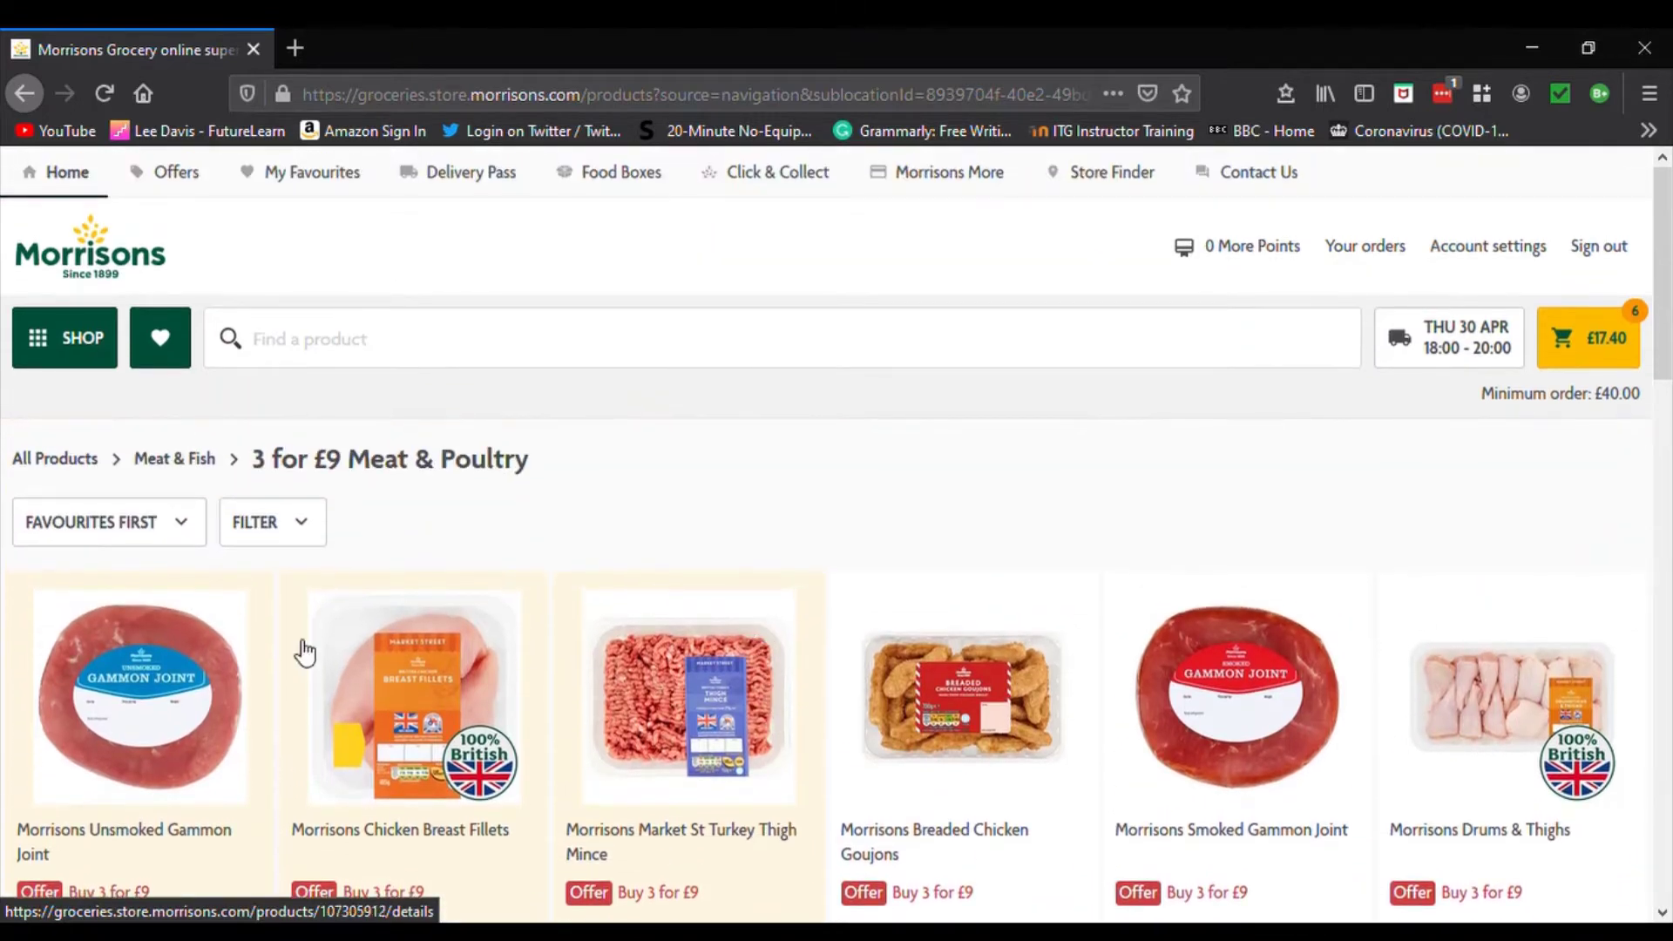
Filter the Cheese range to show only cheeses suitable for vegans.
click(65, 344)
mouse_move(88, 487)
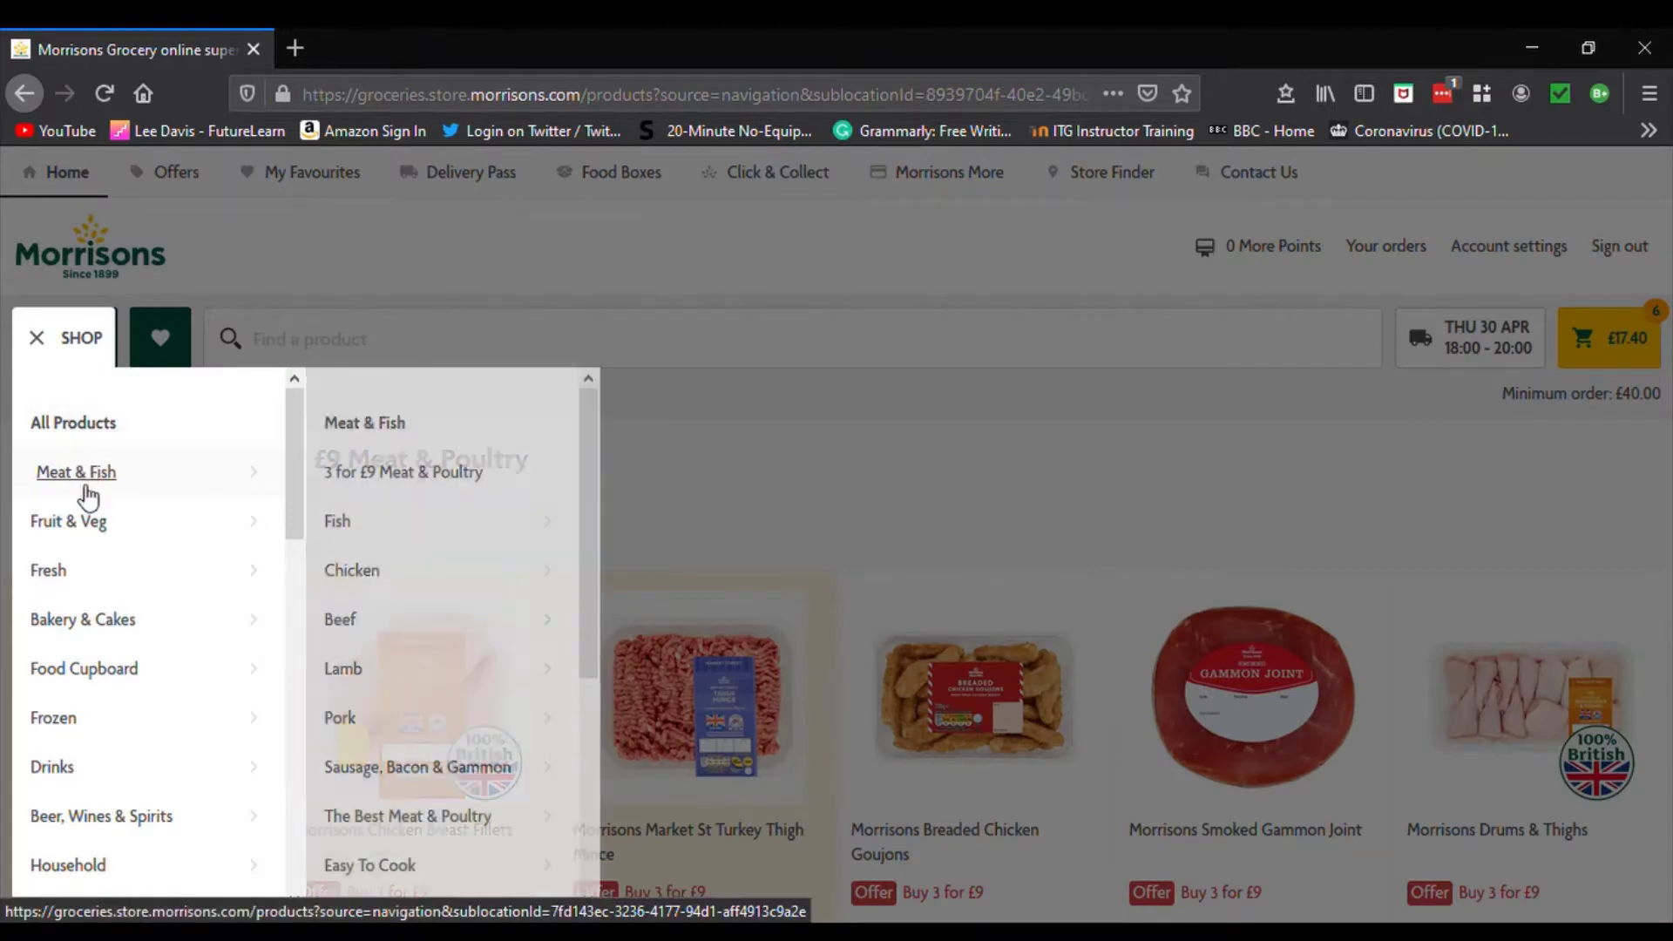
mouse_move(77, 582)
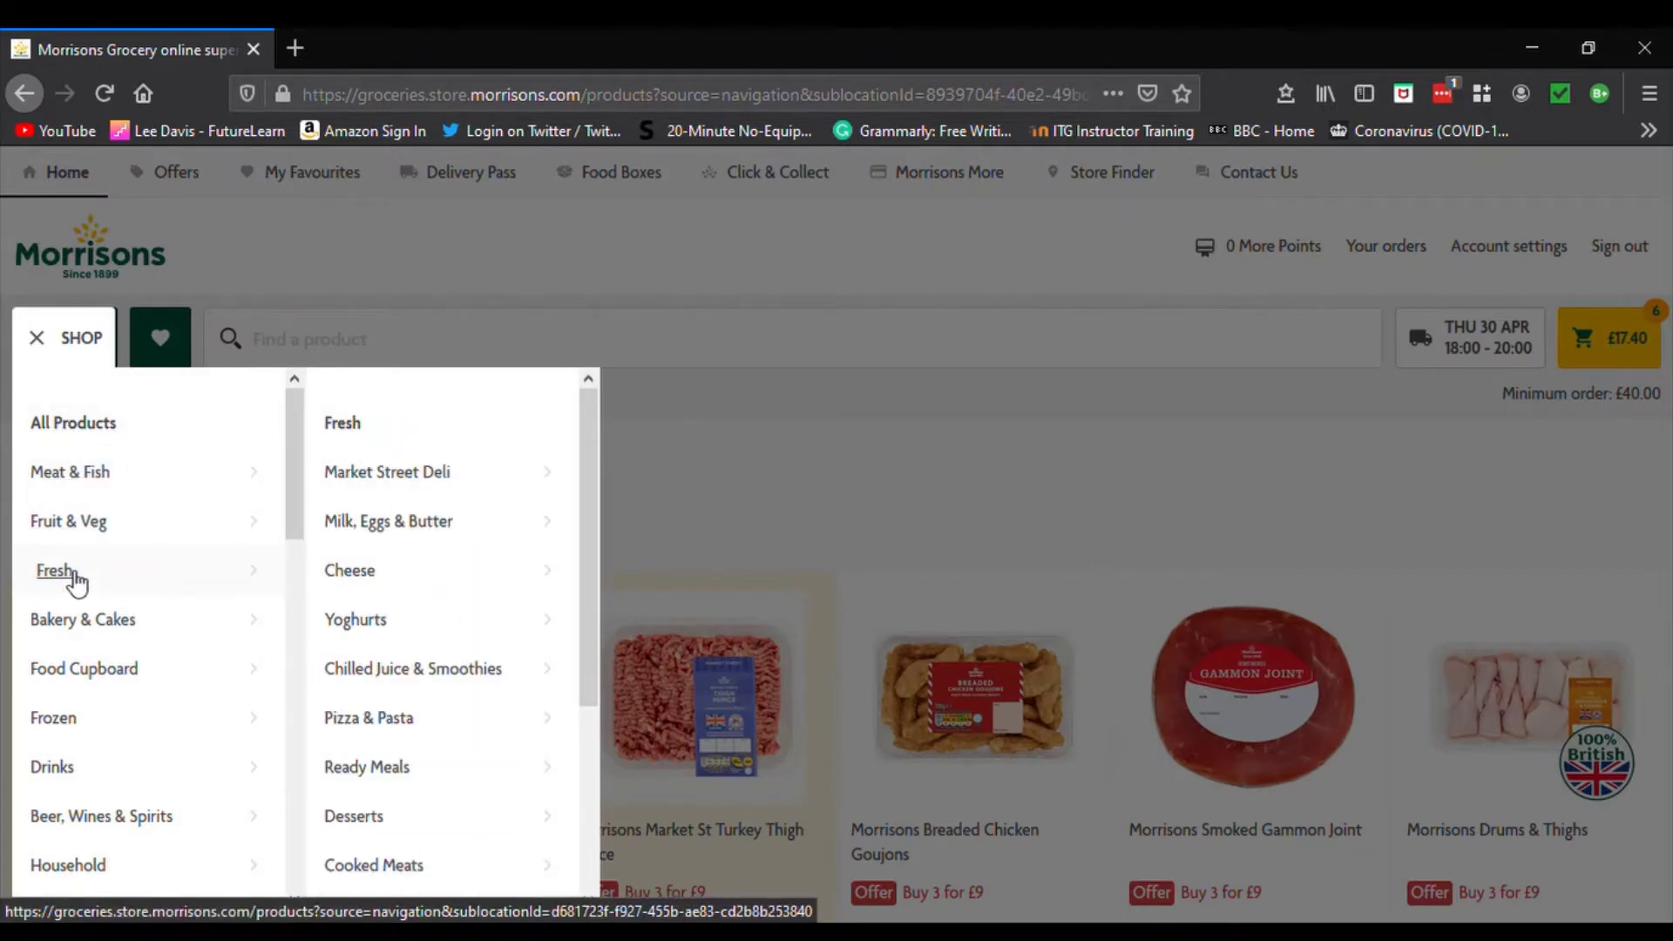
click(370, 586)
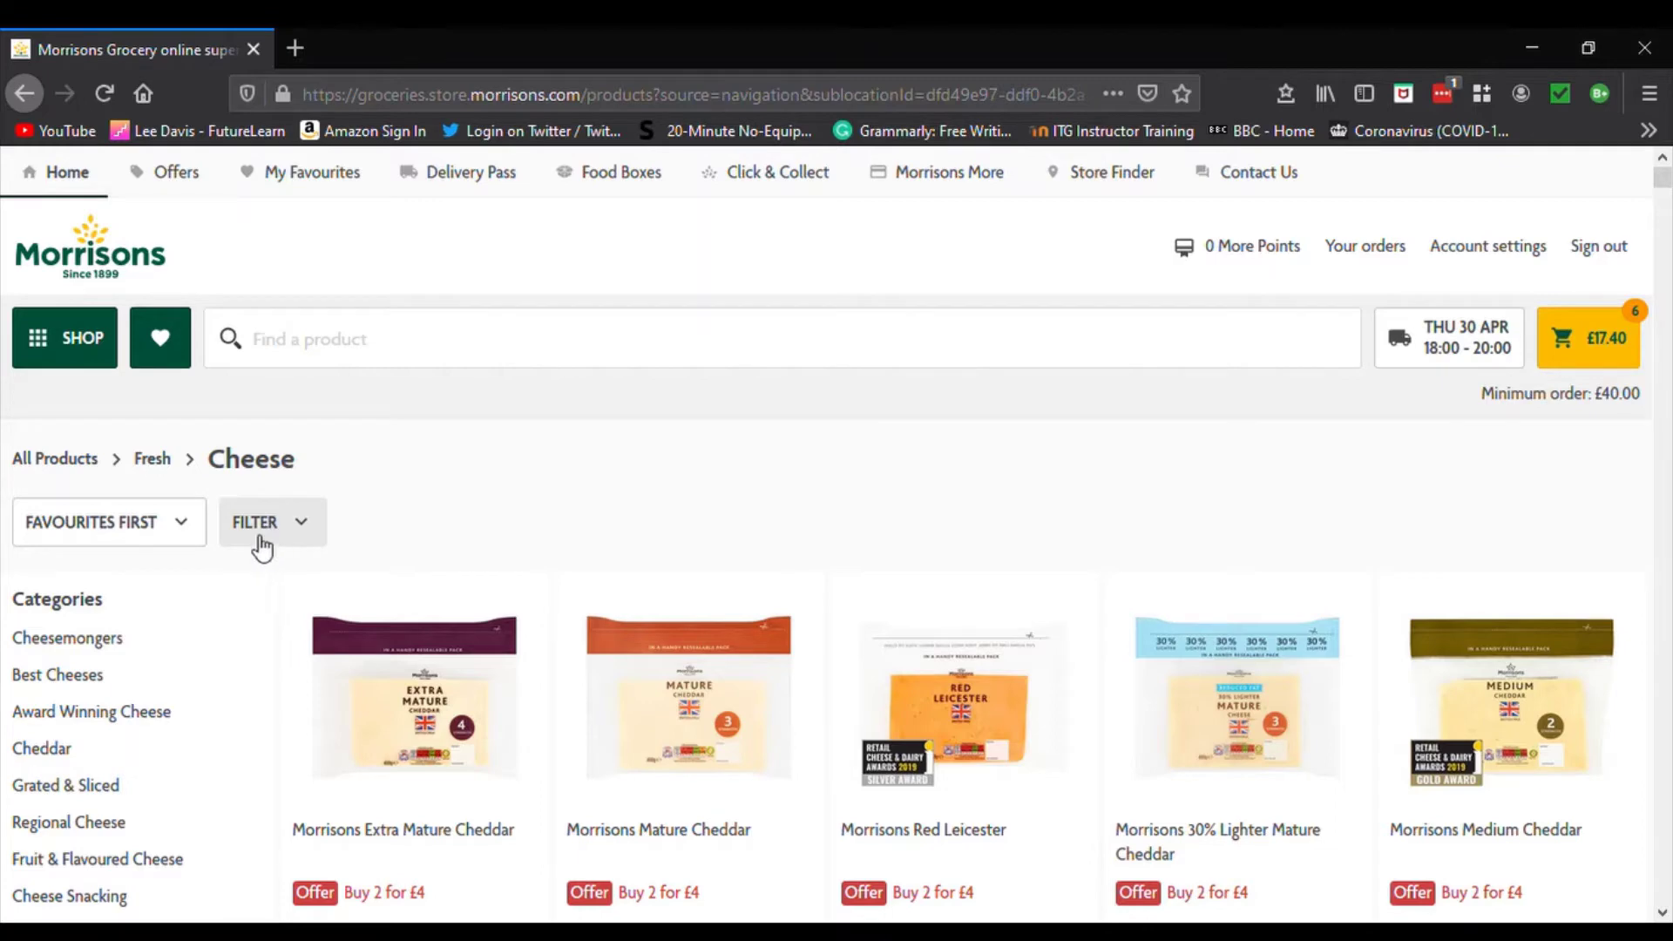
click(309, 534)
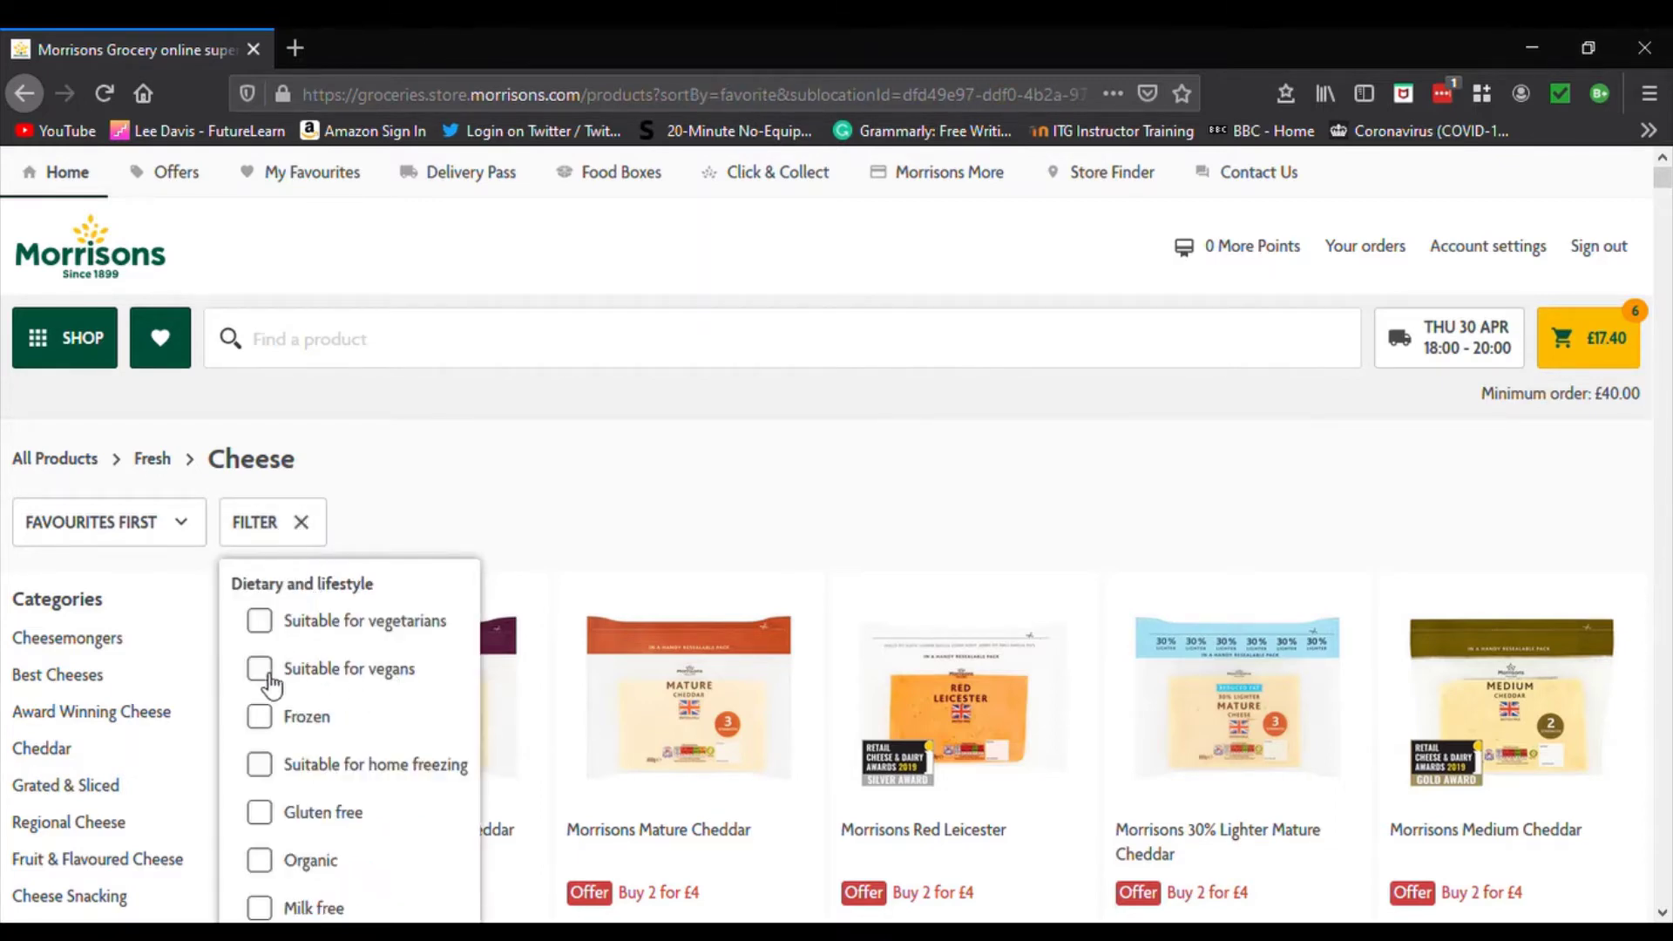
scroll(383, 678, down, 3)
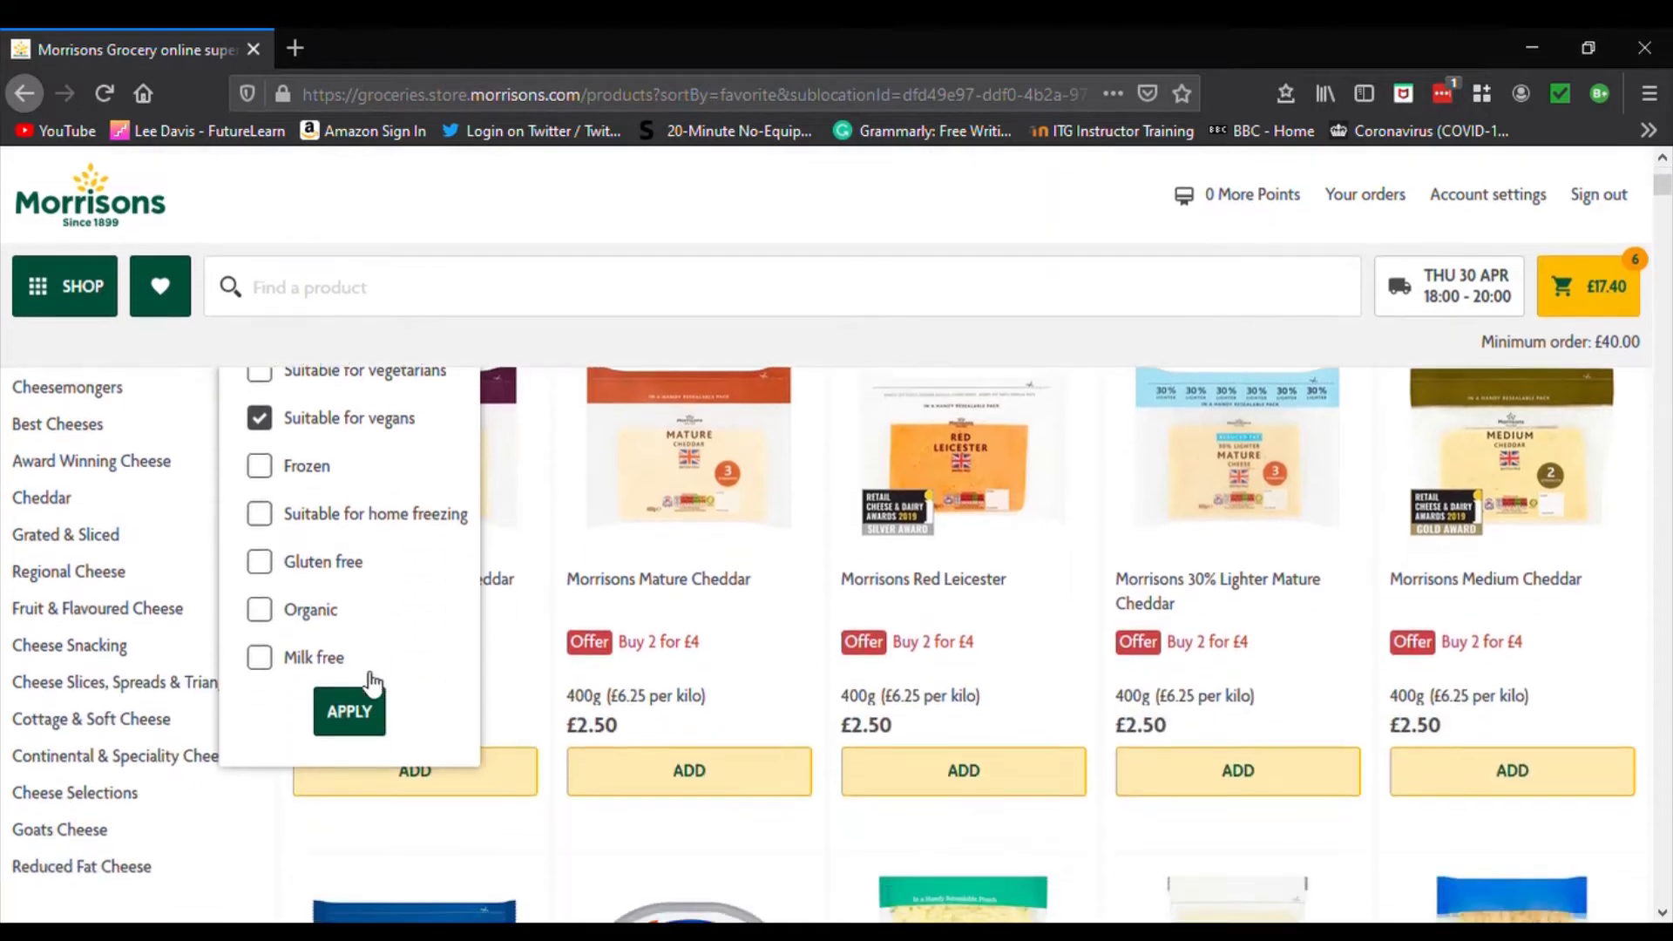
click(351, 712)
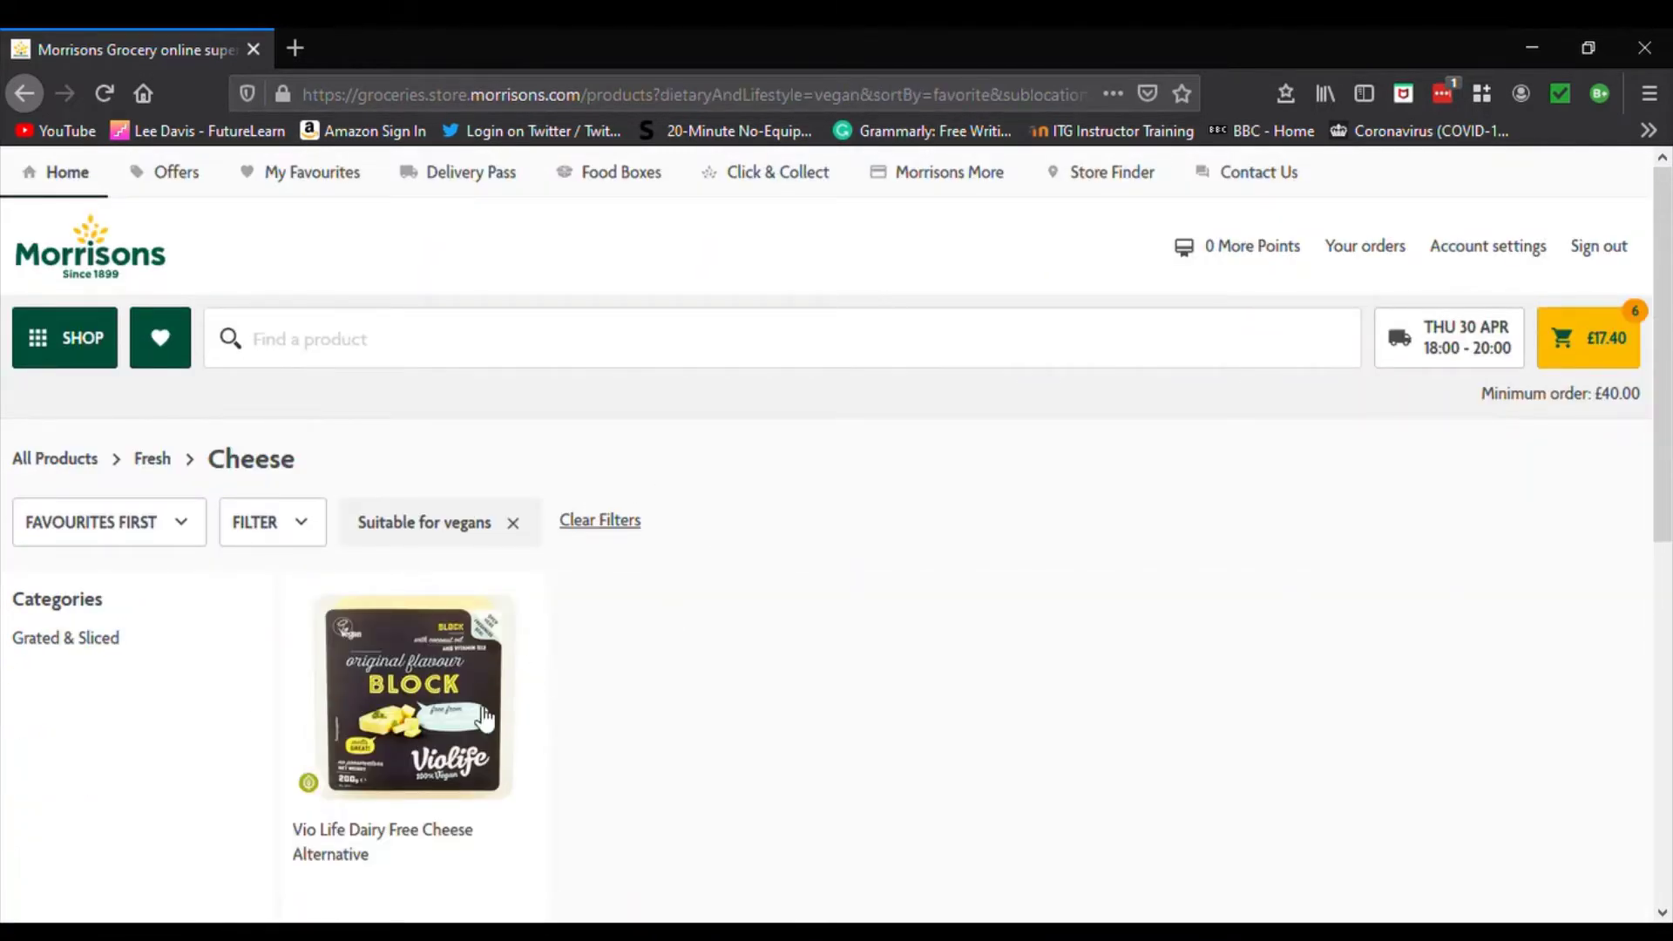
Add three Vio Life Dairy Free Cheese Alternative blocks to the trolley.
scroll(470, 697, down, 2)
scroll(462, 688, down, 2)
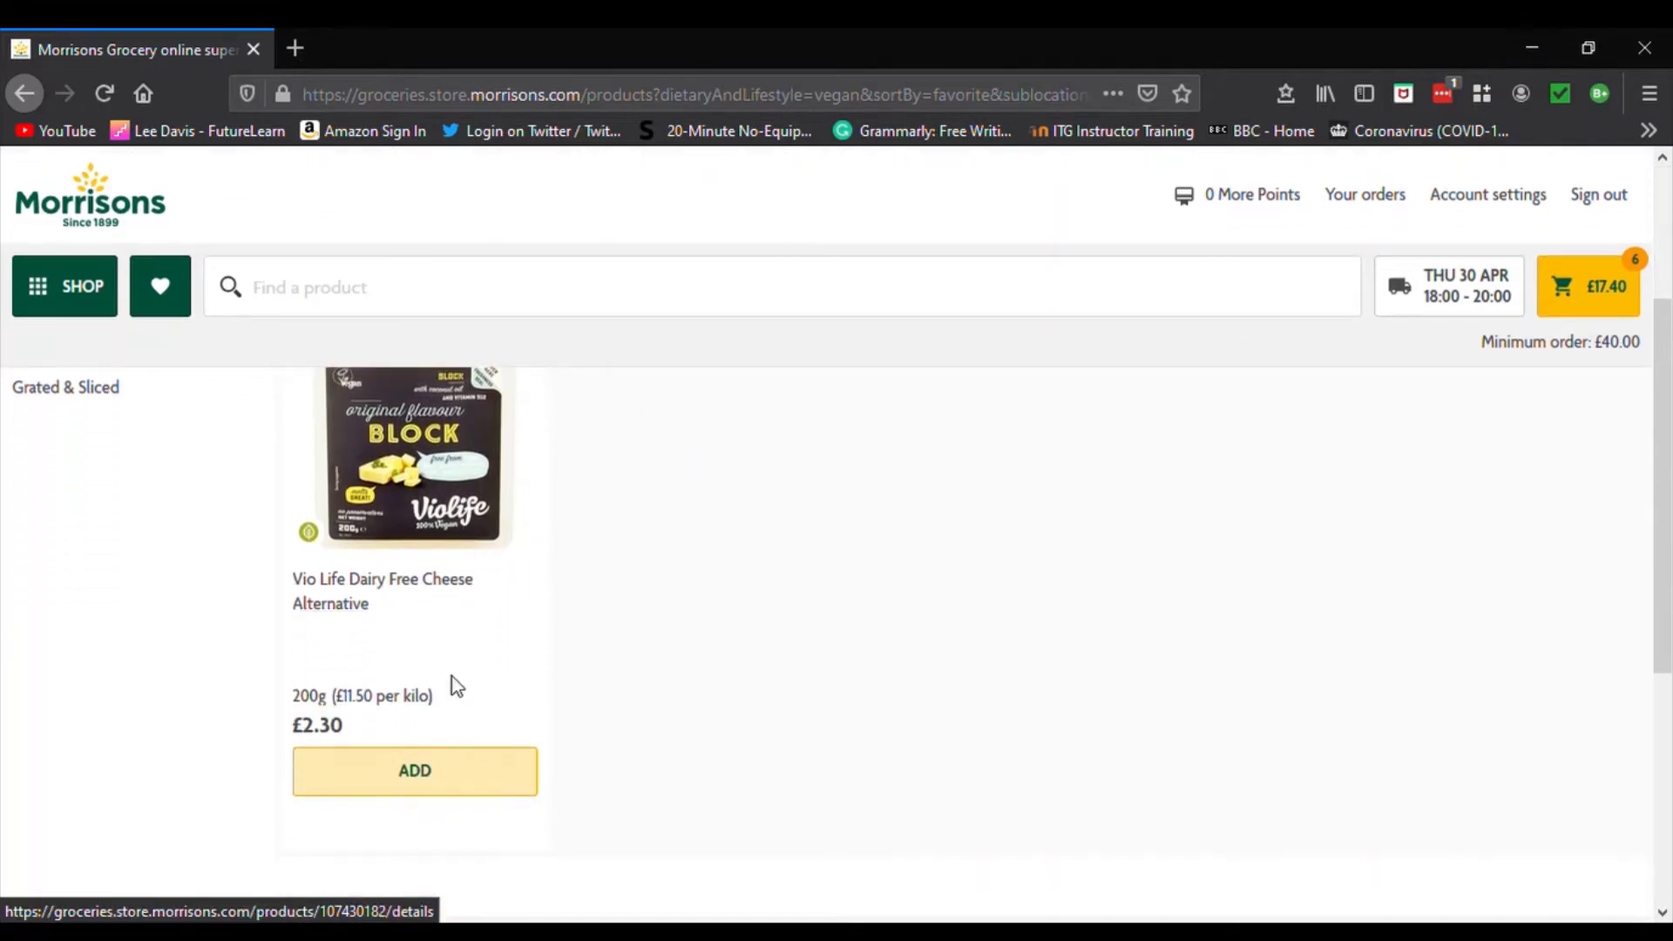
click(419, 775)
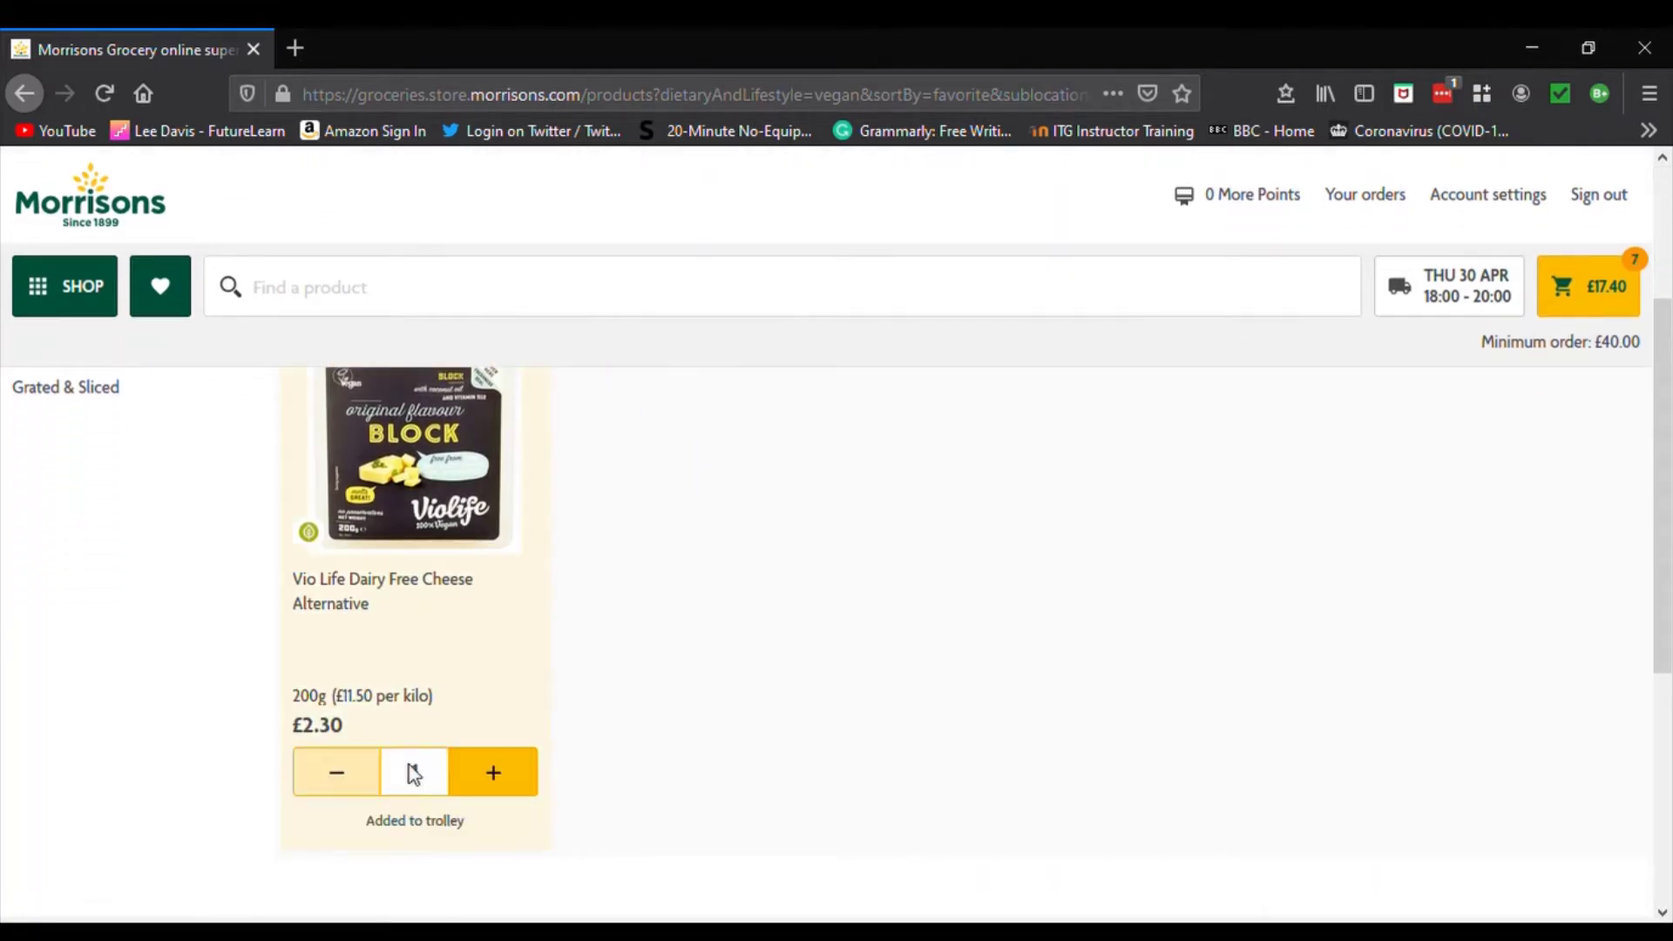
click(511, 781)
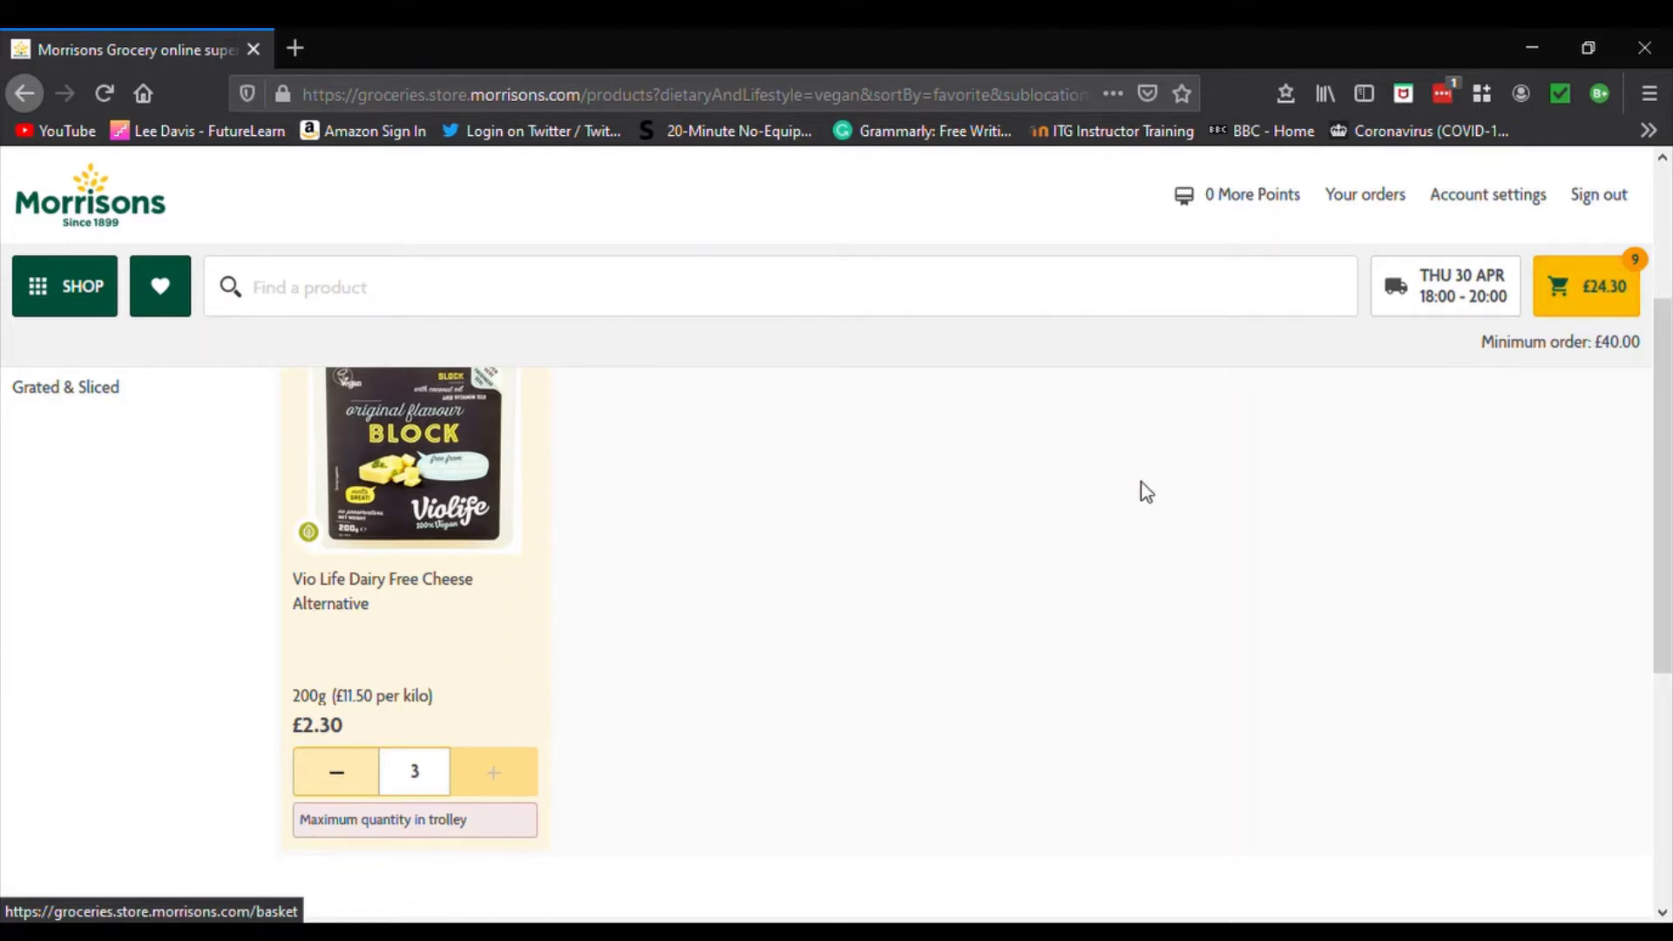
scroll(967, 554, up, 3)
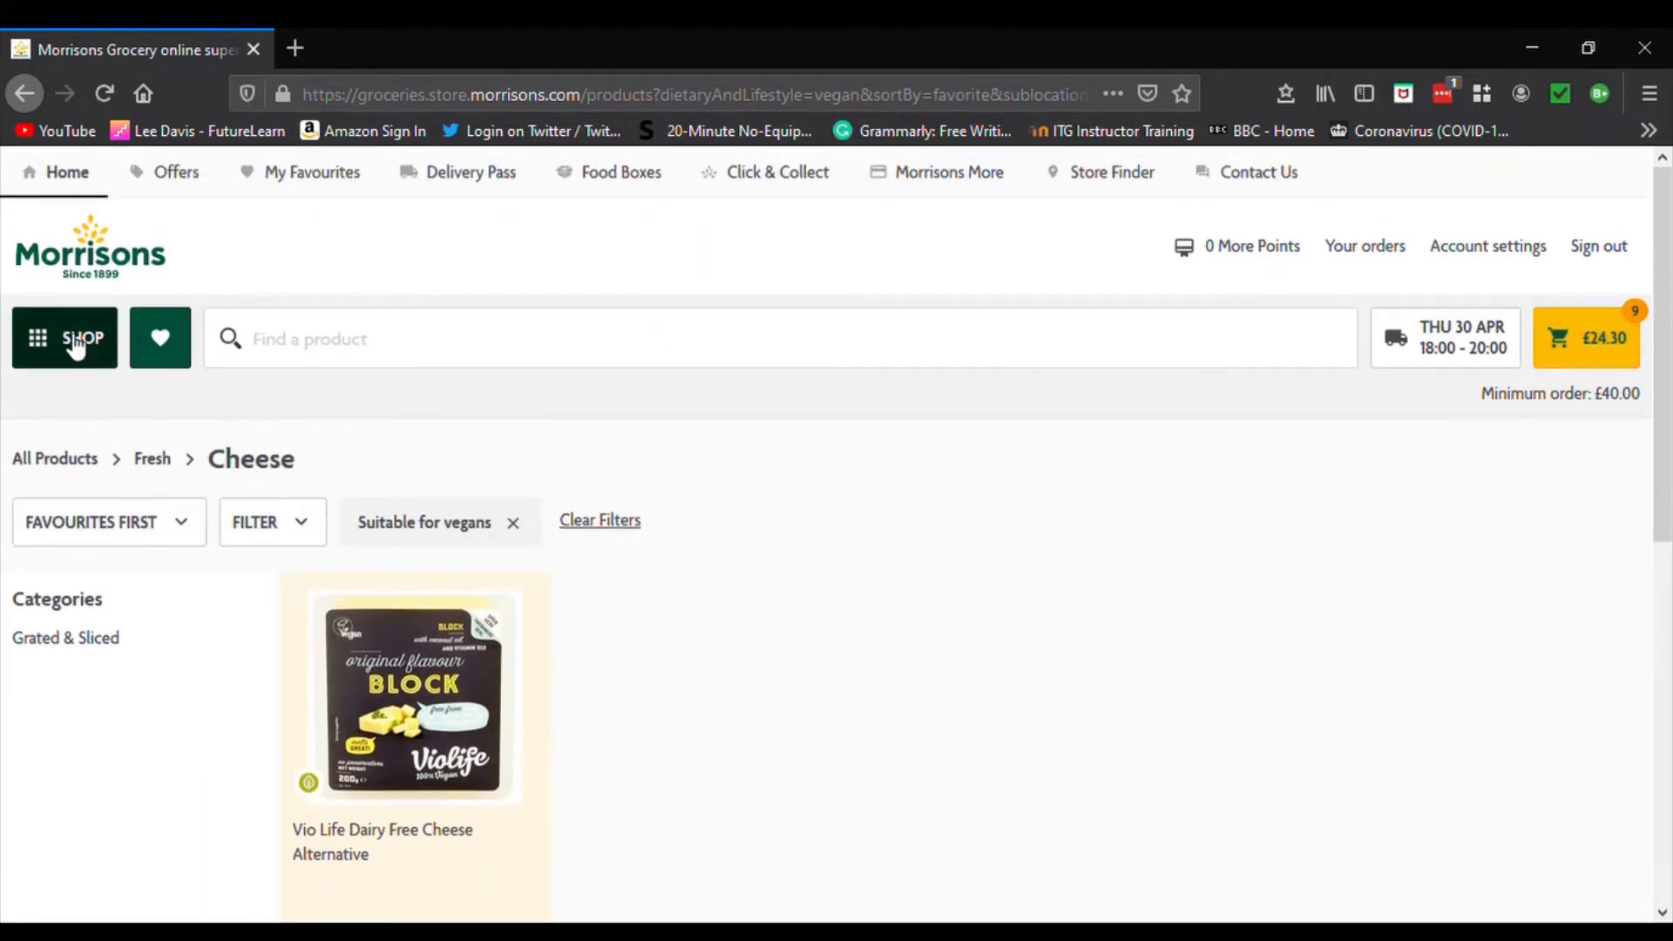
scroll(676, 608, down, 2)
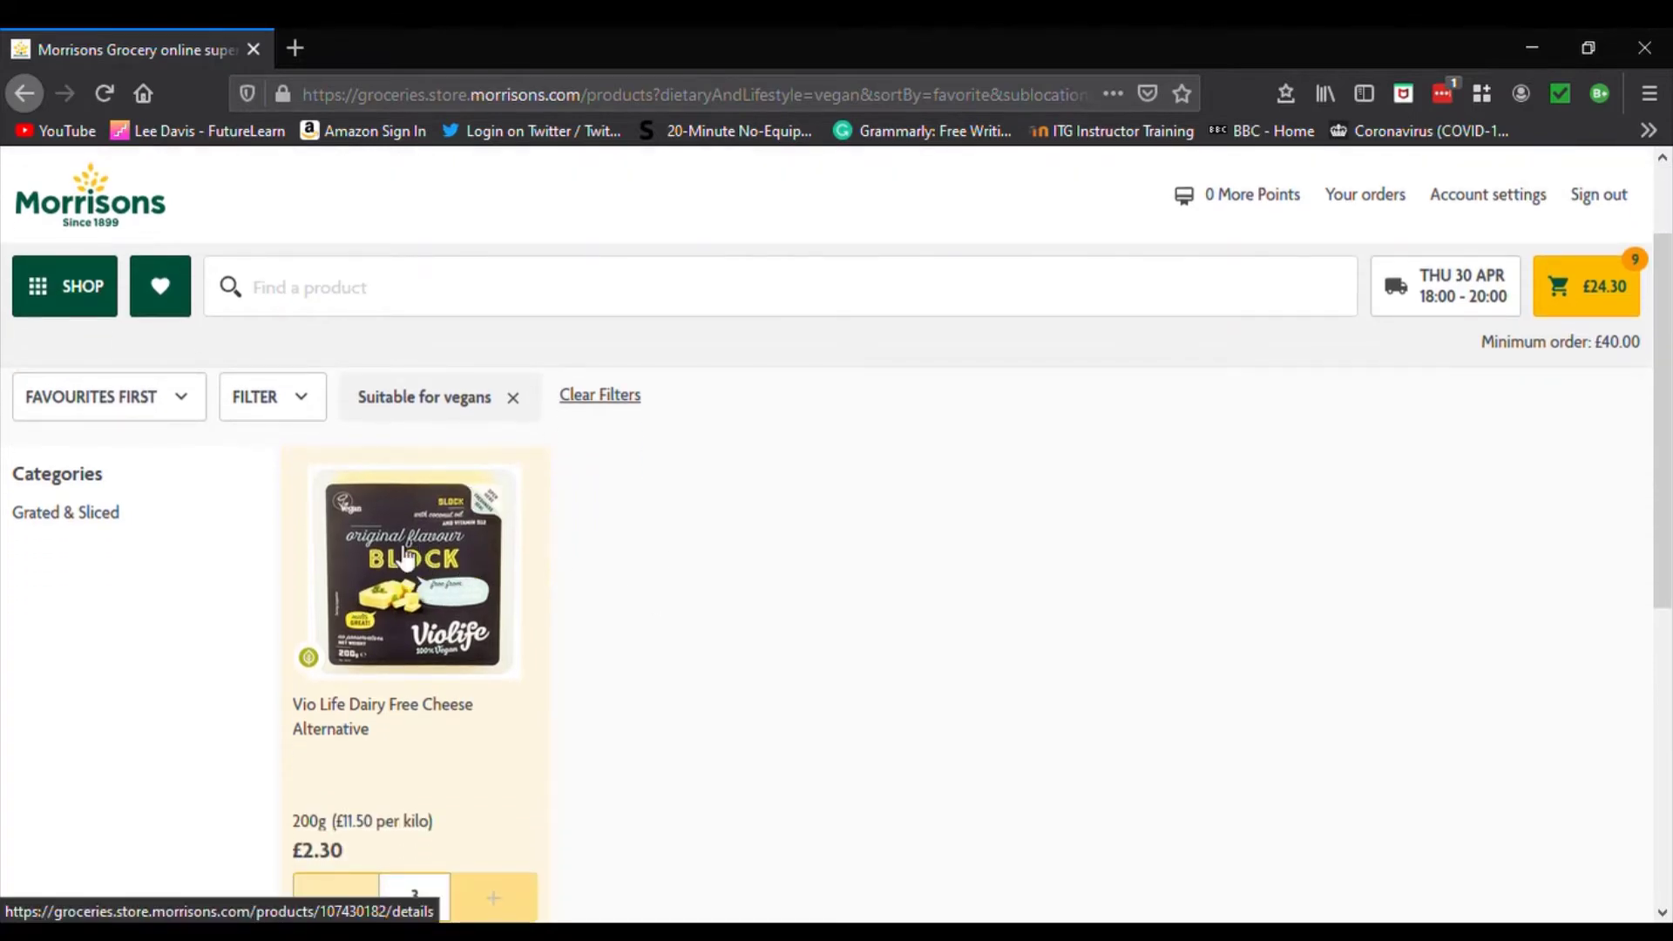
Save Vio Life Dairy Free Cheese Alternative to favourites from its product page.
click(404, 554)
scroll(565, 591, down, 2)
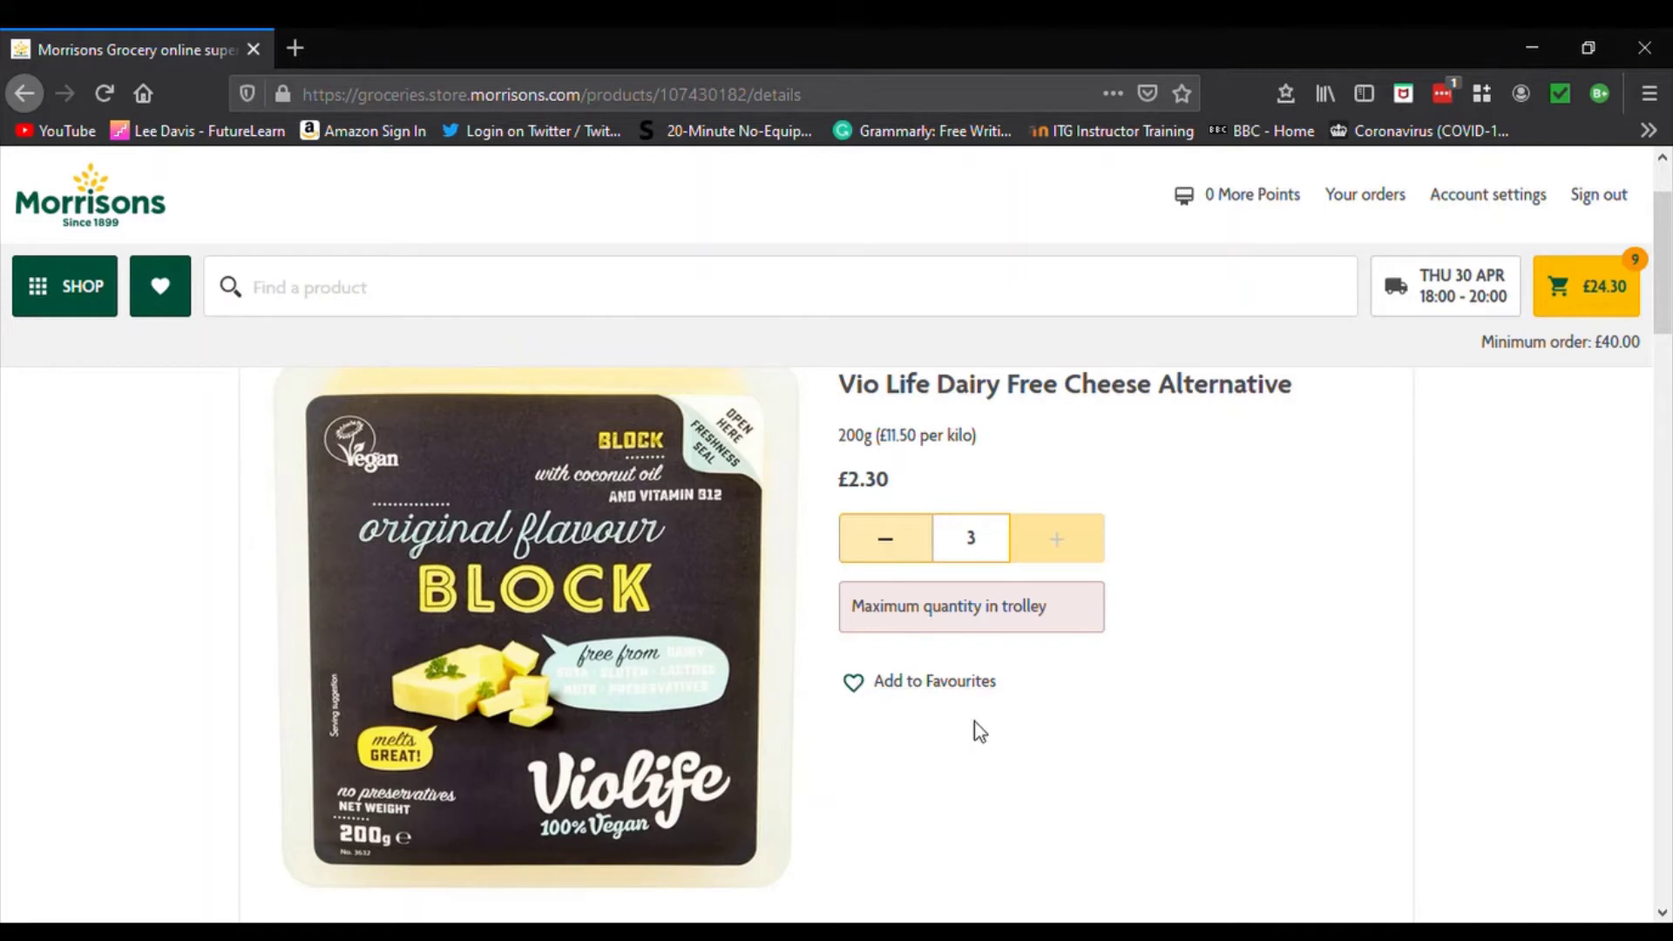
scroll(979, 732, up, 2)
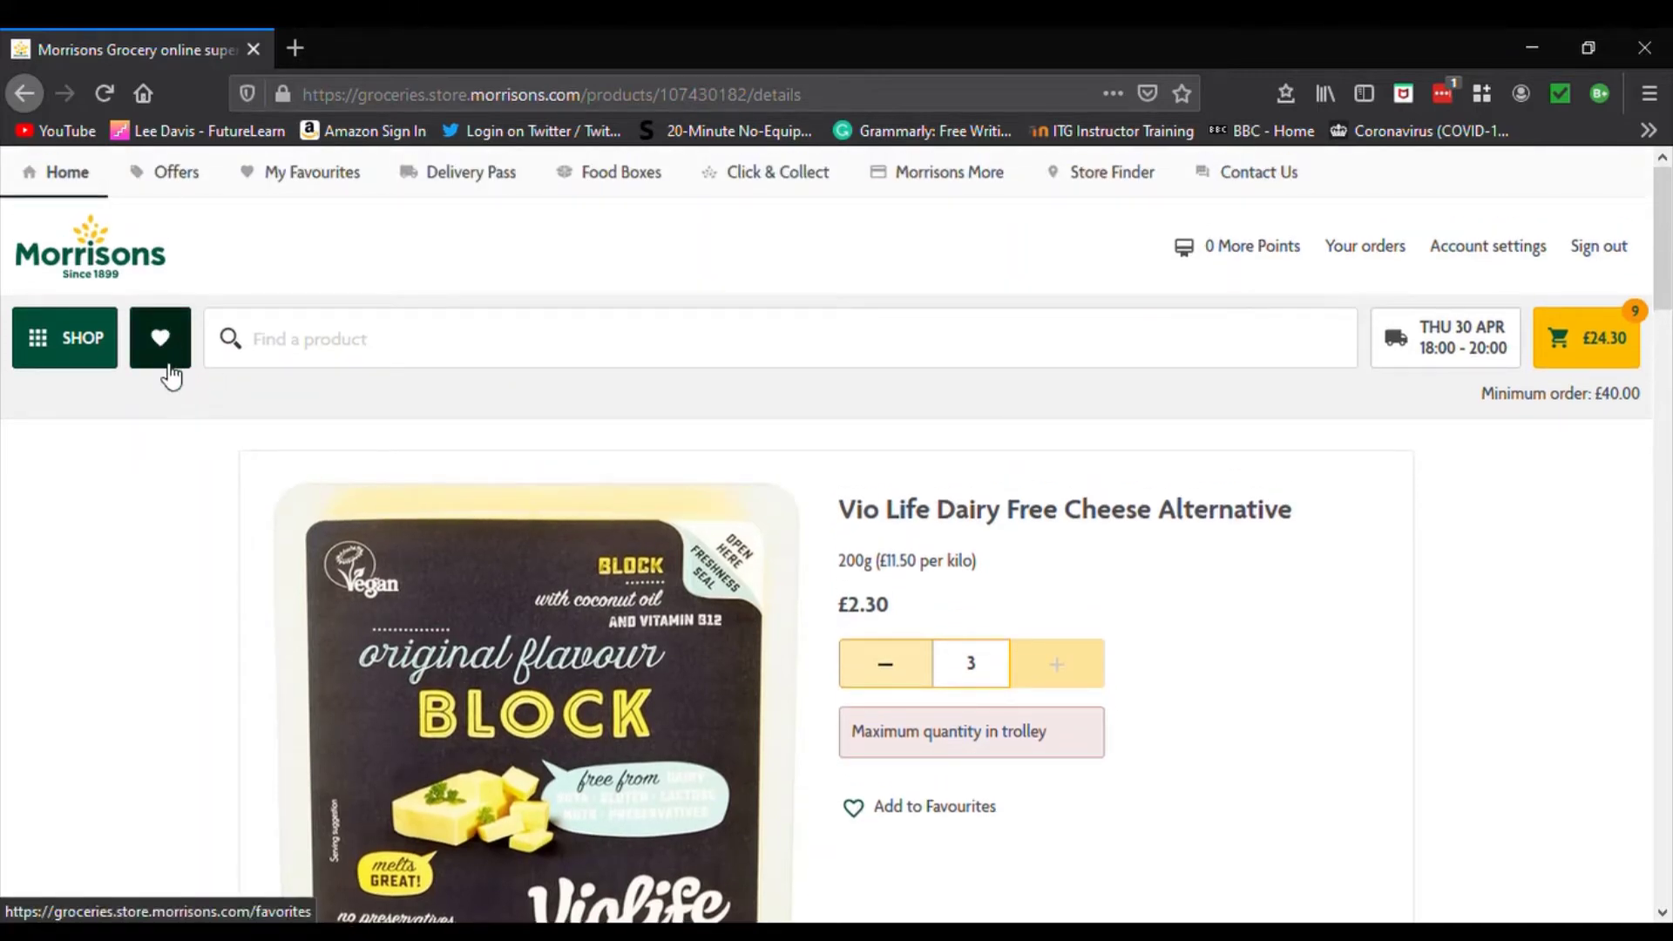
click(858, 814)
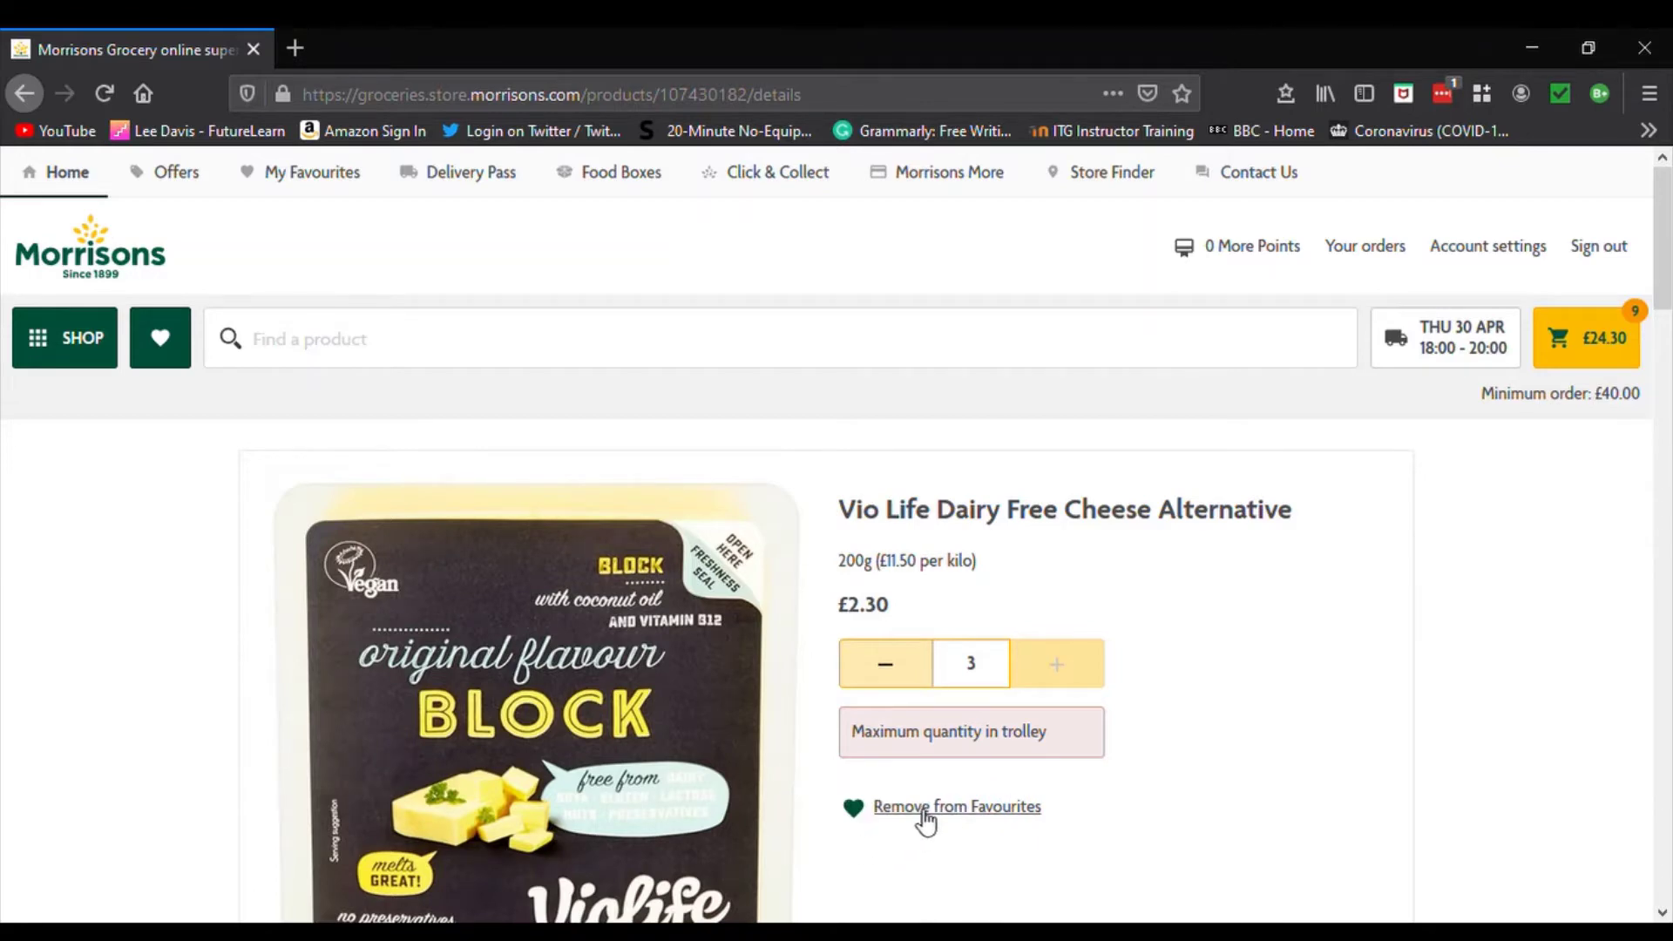
click(67, 347)
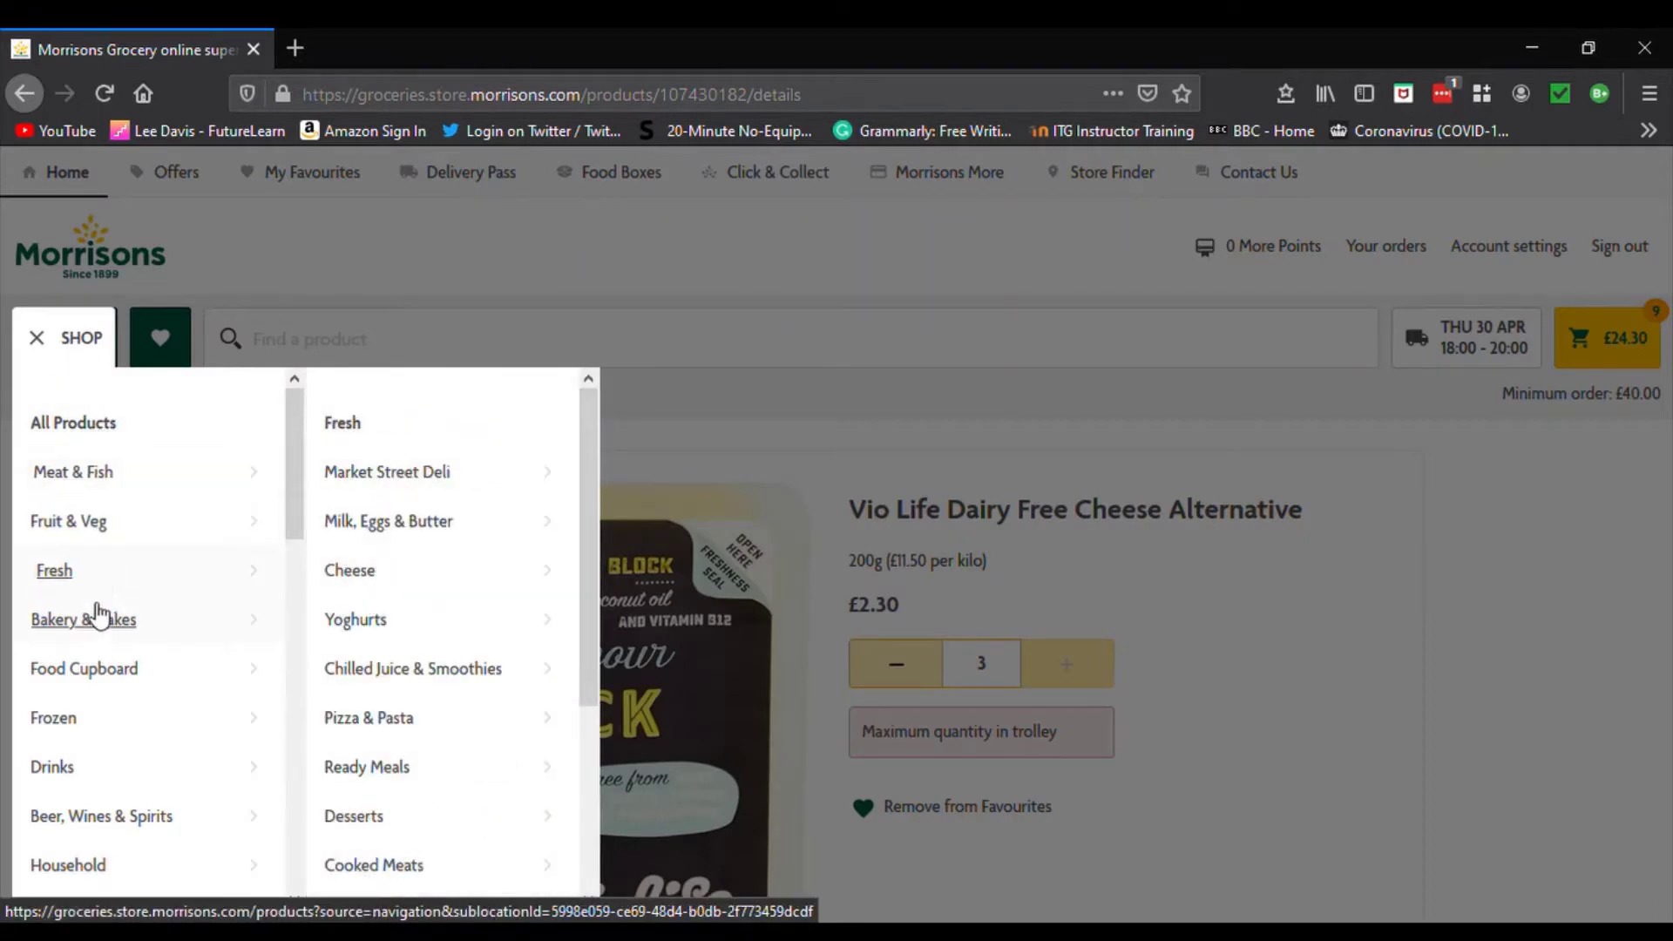
Add three Warburtons Medium Wholemeal Loaves from Bakery & Cakes > Bread > Brown & Wholemeal Bread.
mouse_move(100, 627)
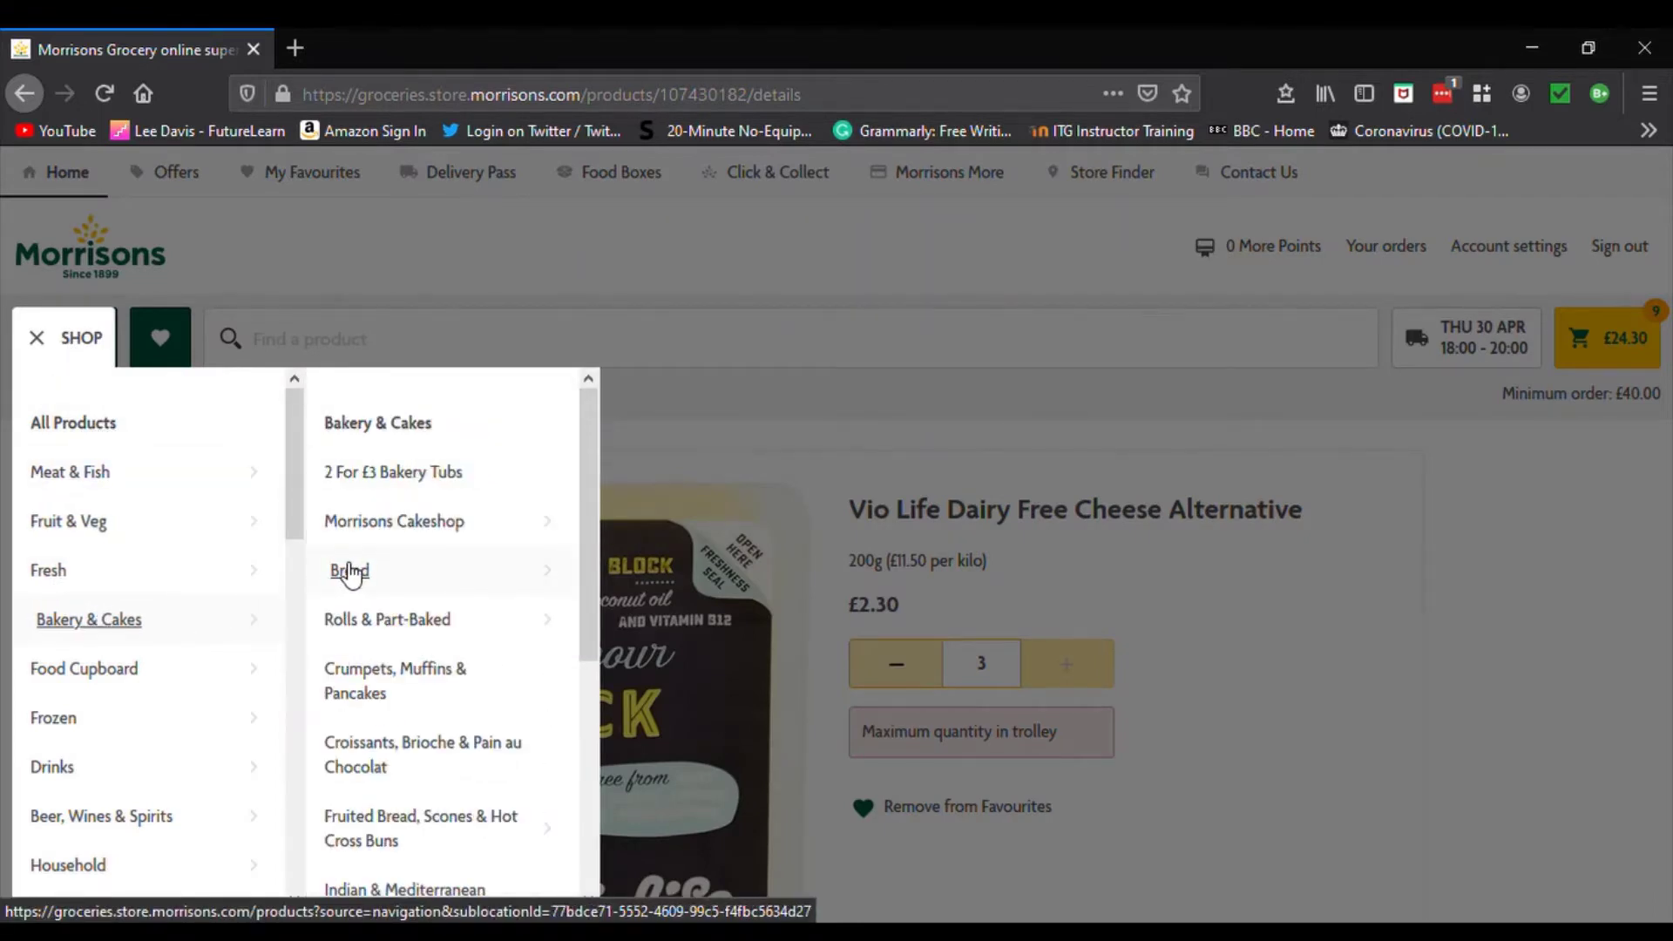
mouse_move(352, 580)
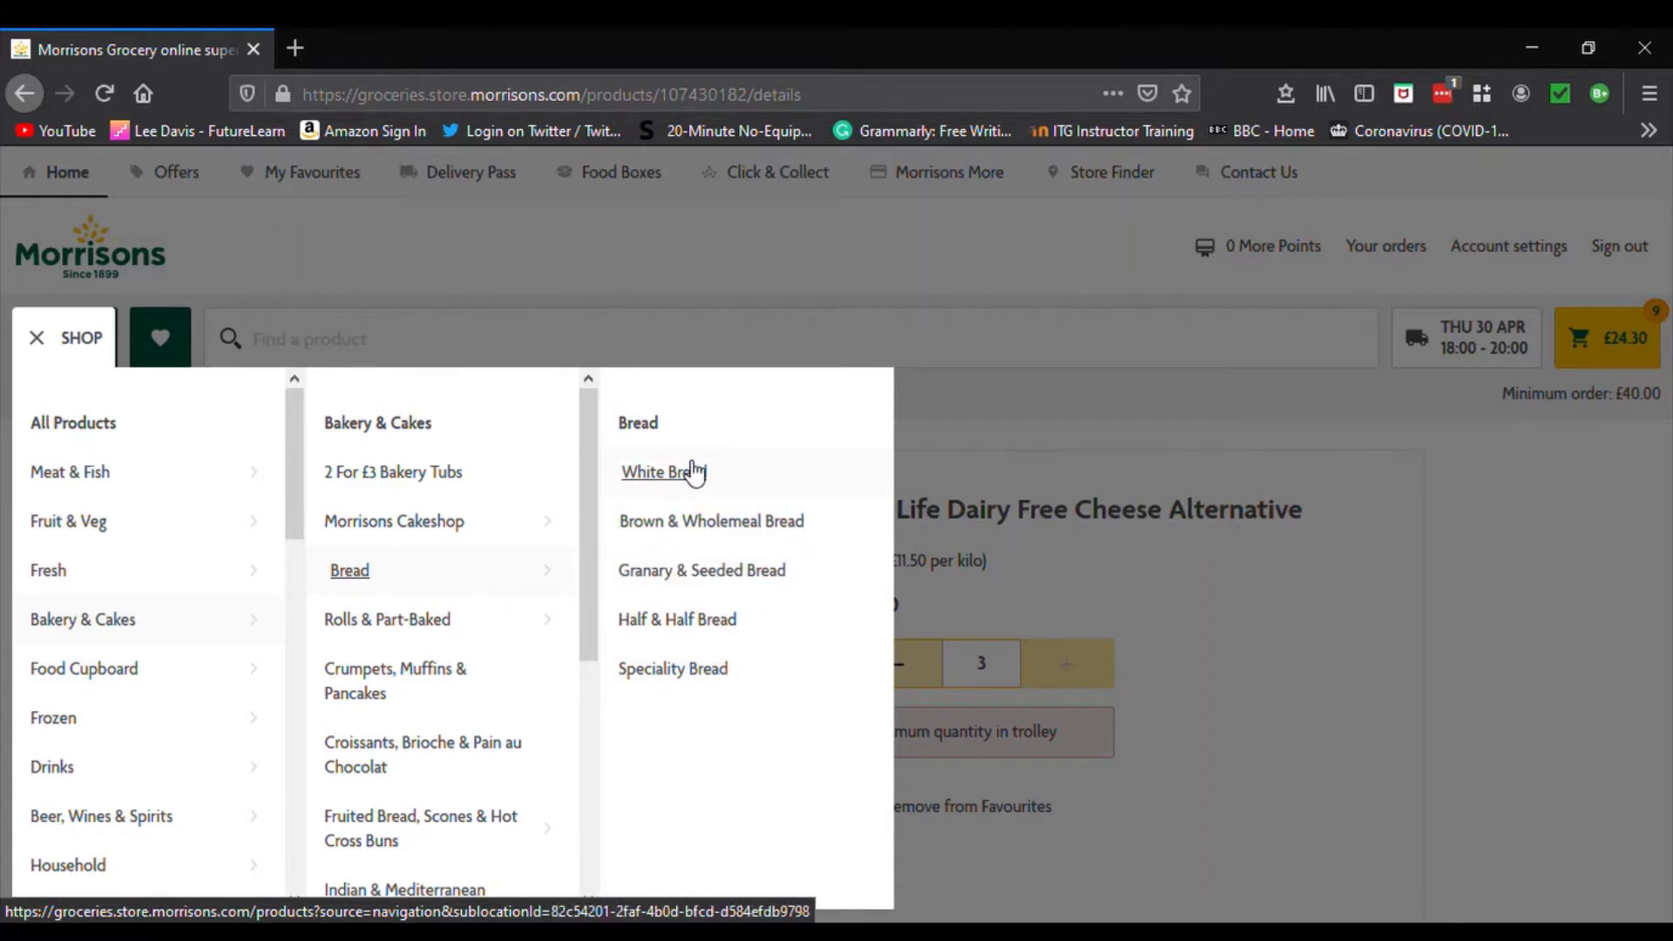
click(716, 526)
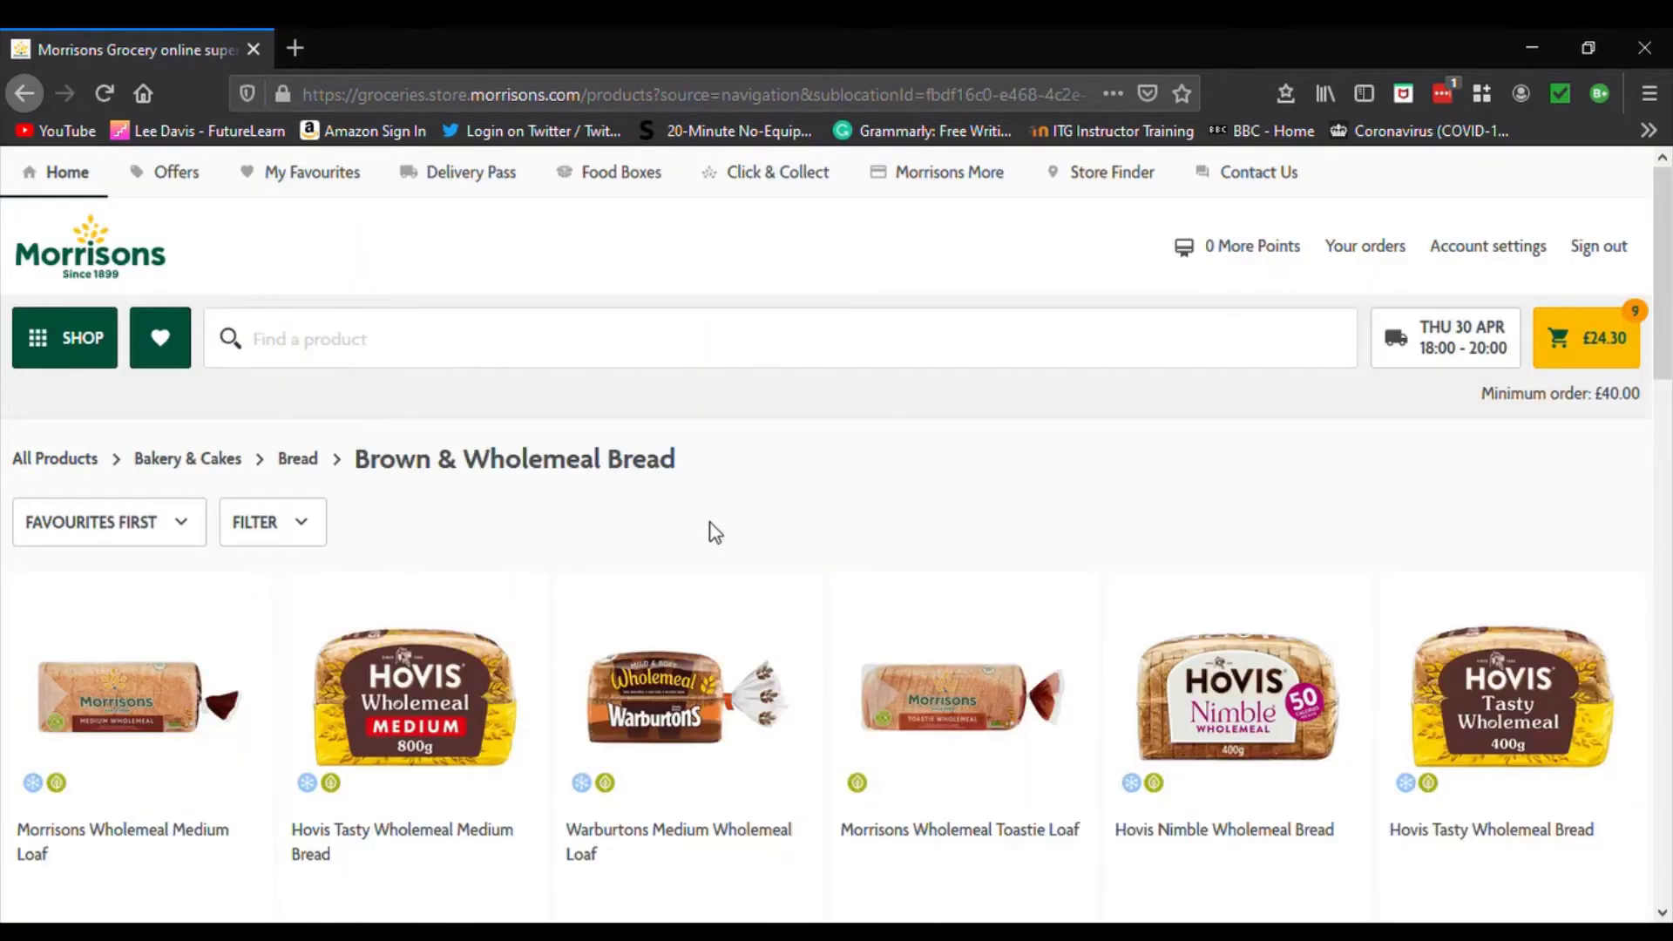
scroll(716, 533, down, 2)
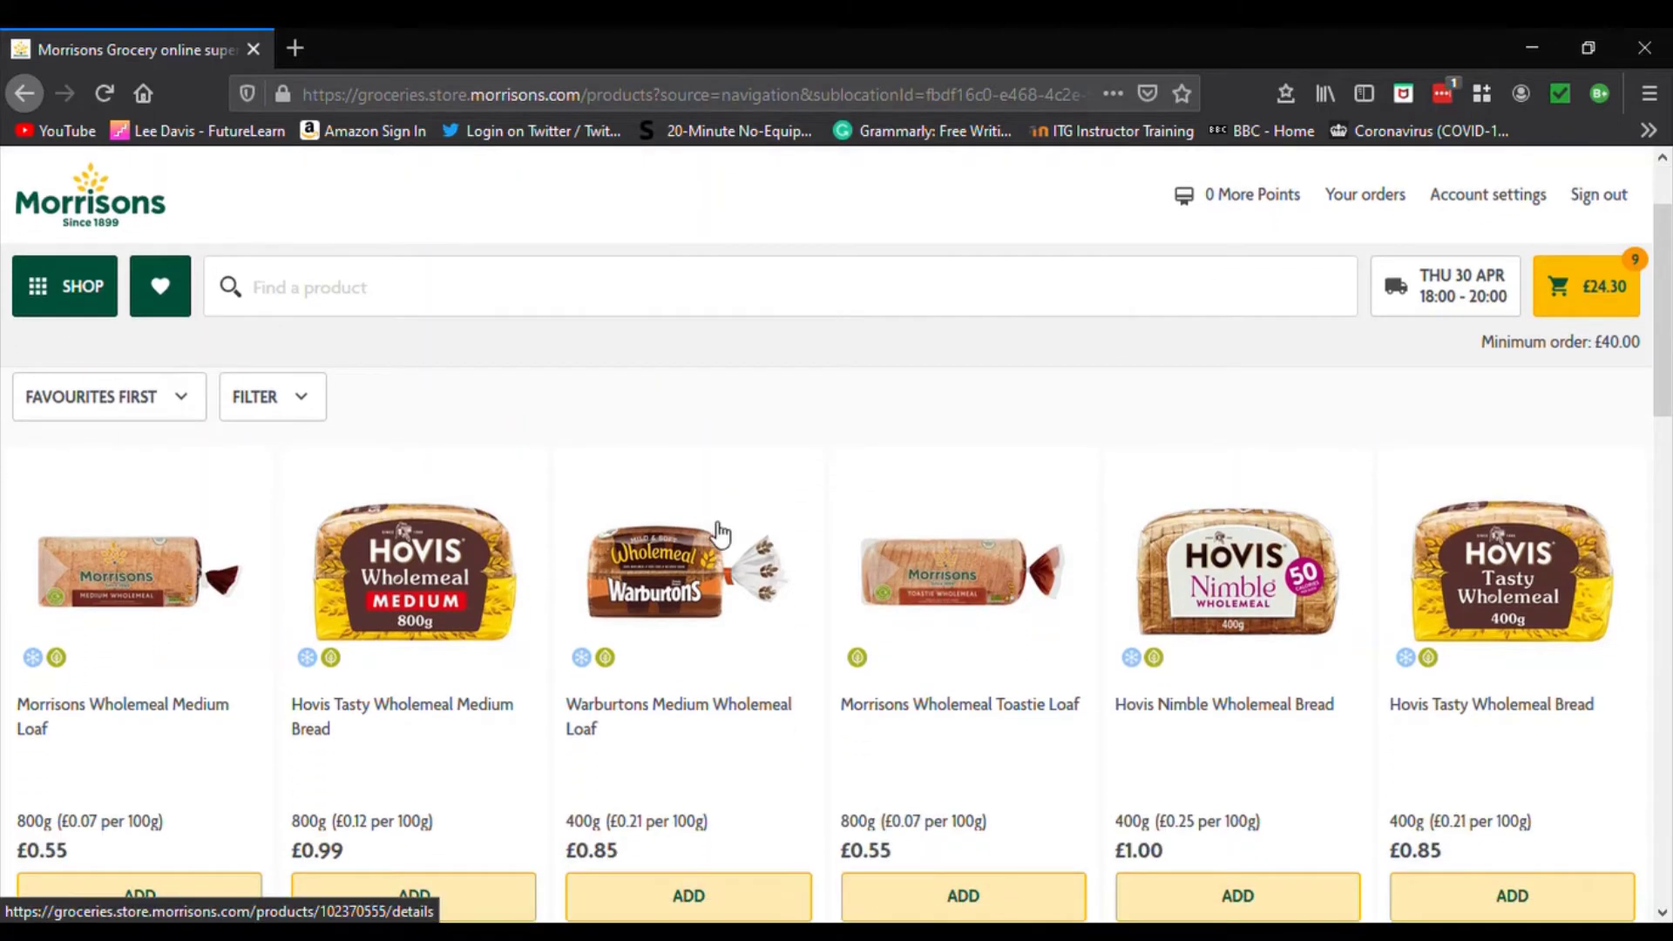
scroll(740, 644, down, 2)
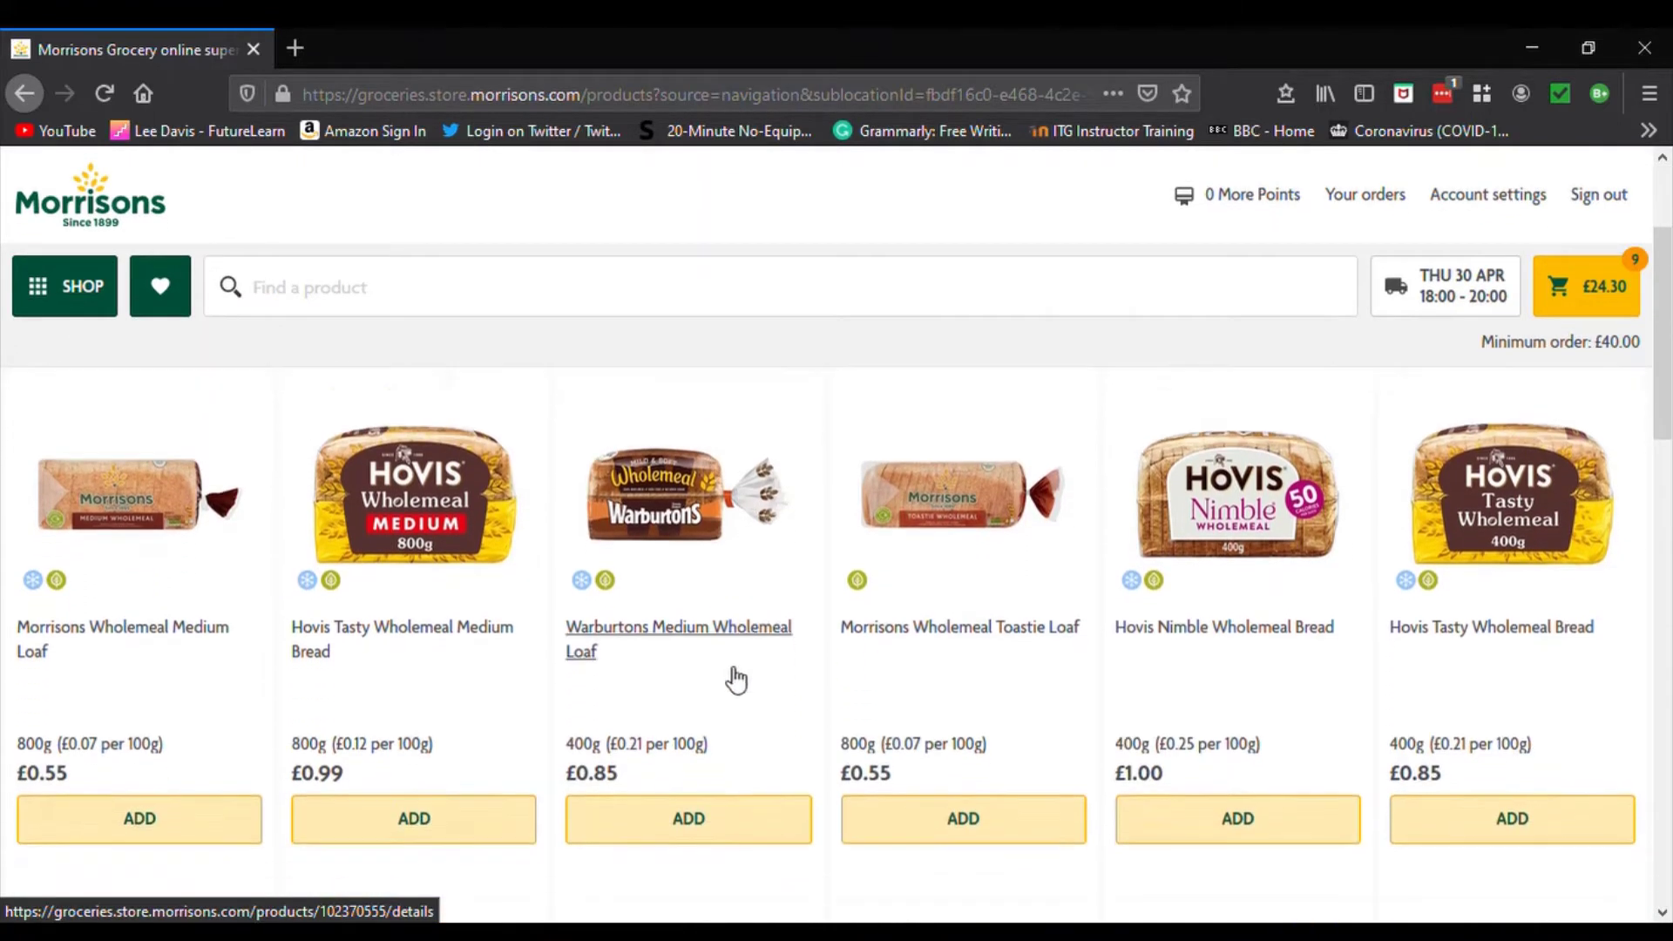
click(690, 783)
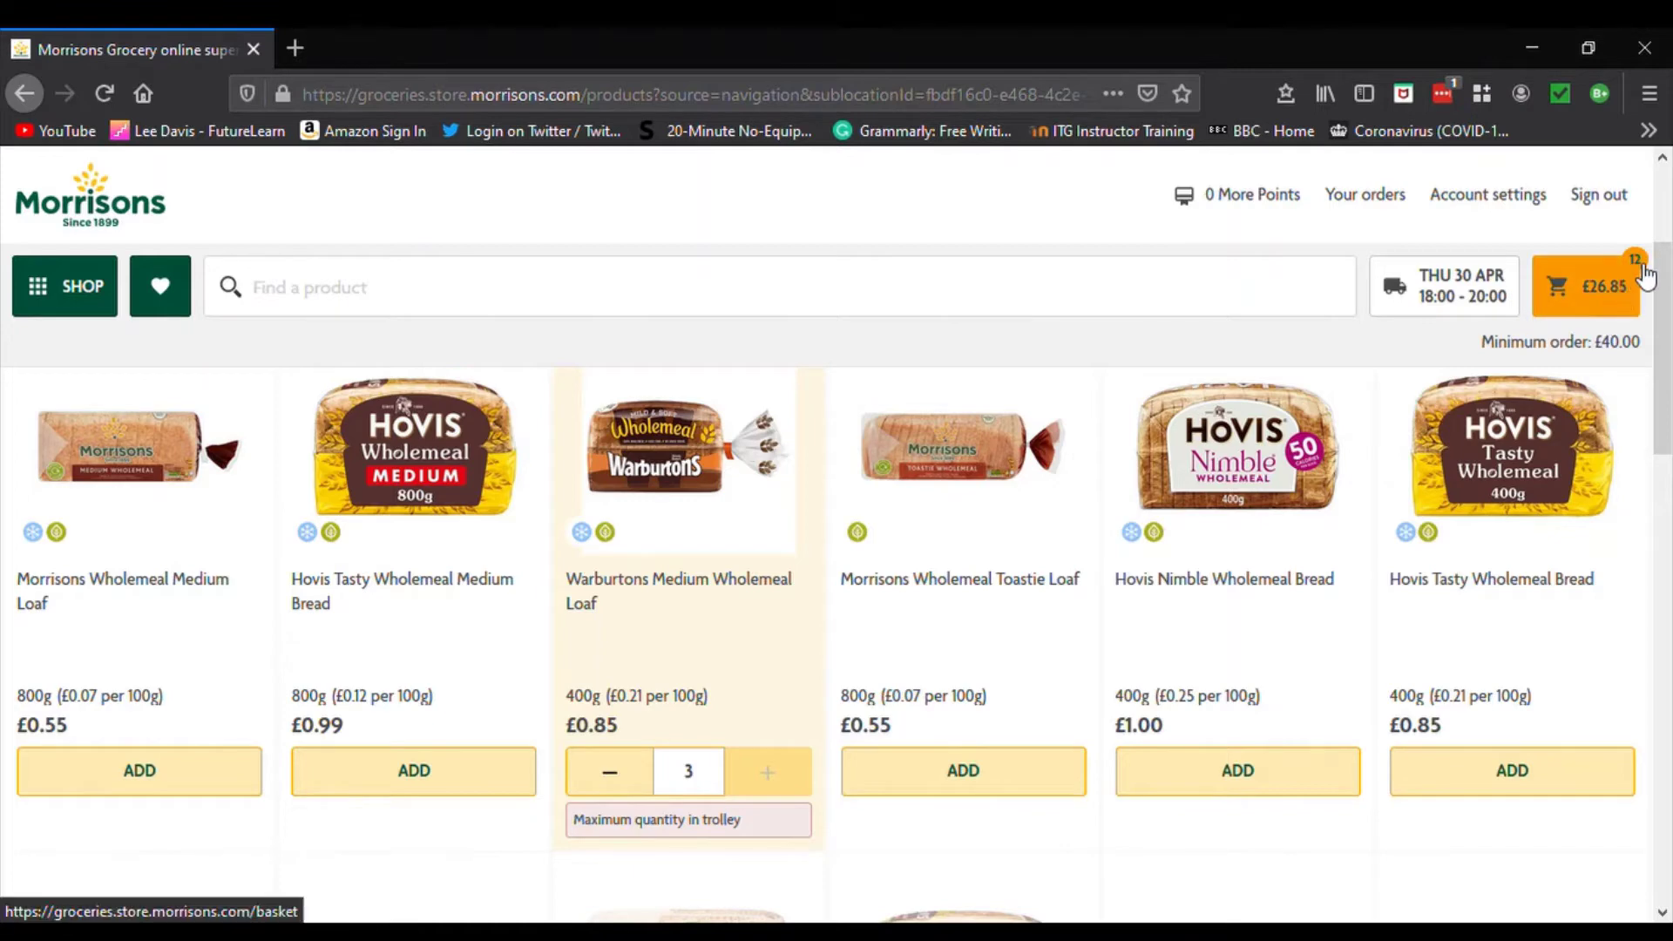
click(63, 305)
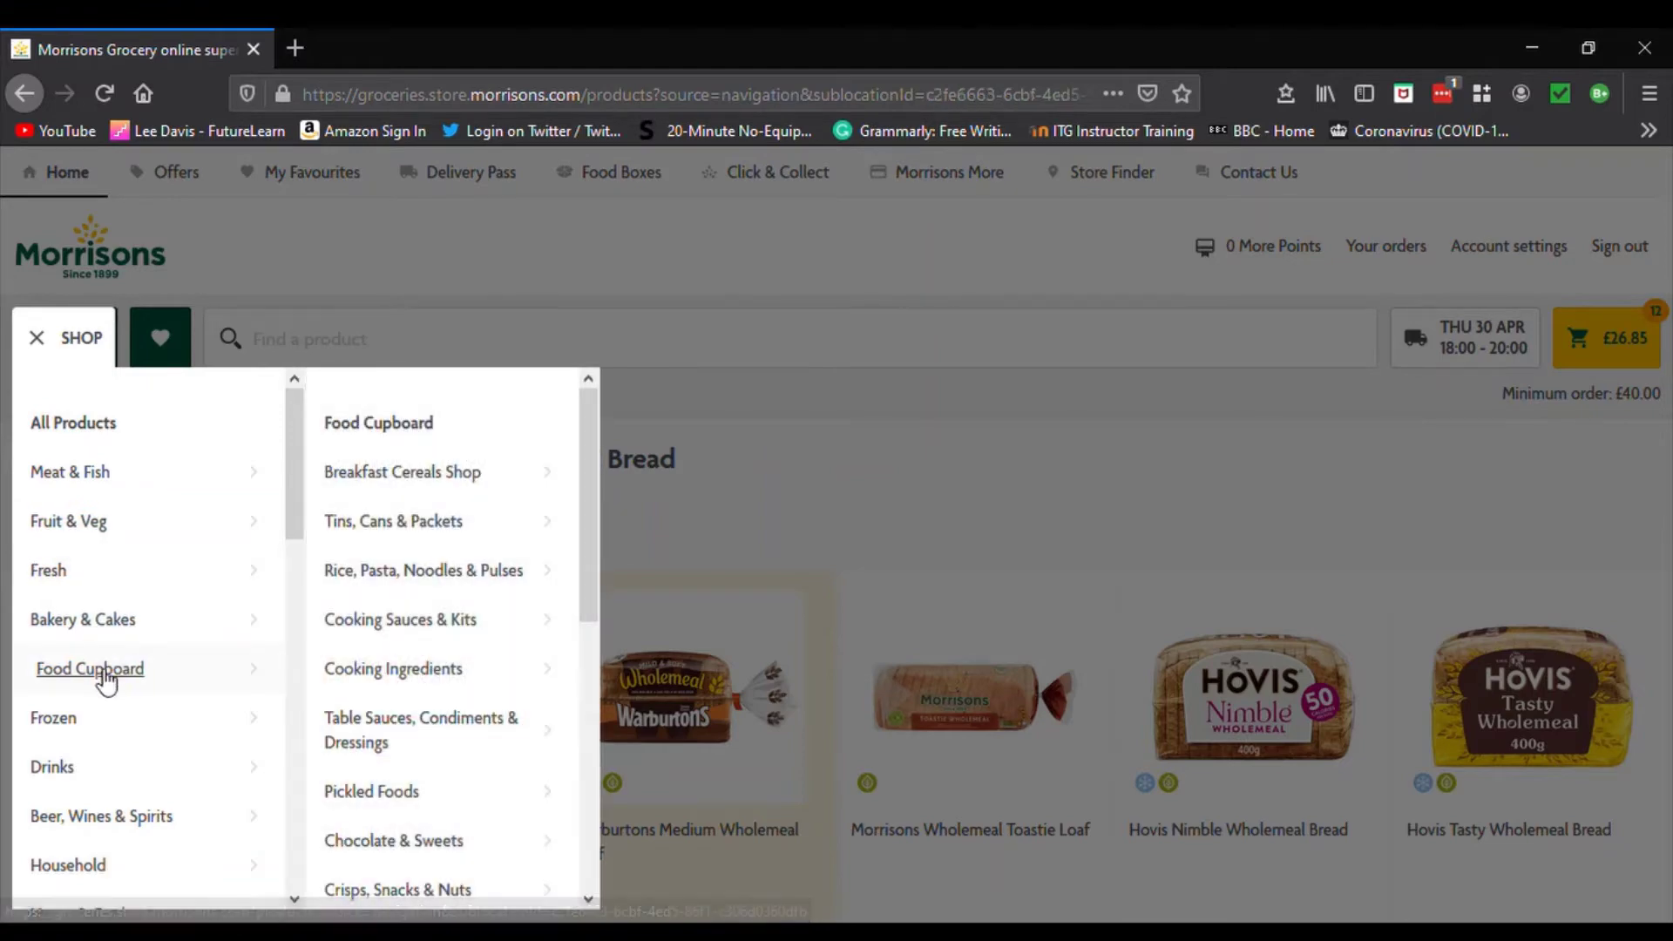
Browse Food Cupboard and go to the Tea, Coffee & Hot Drinks range.
click(105, 679)
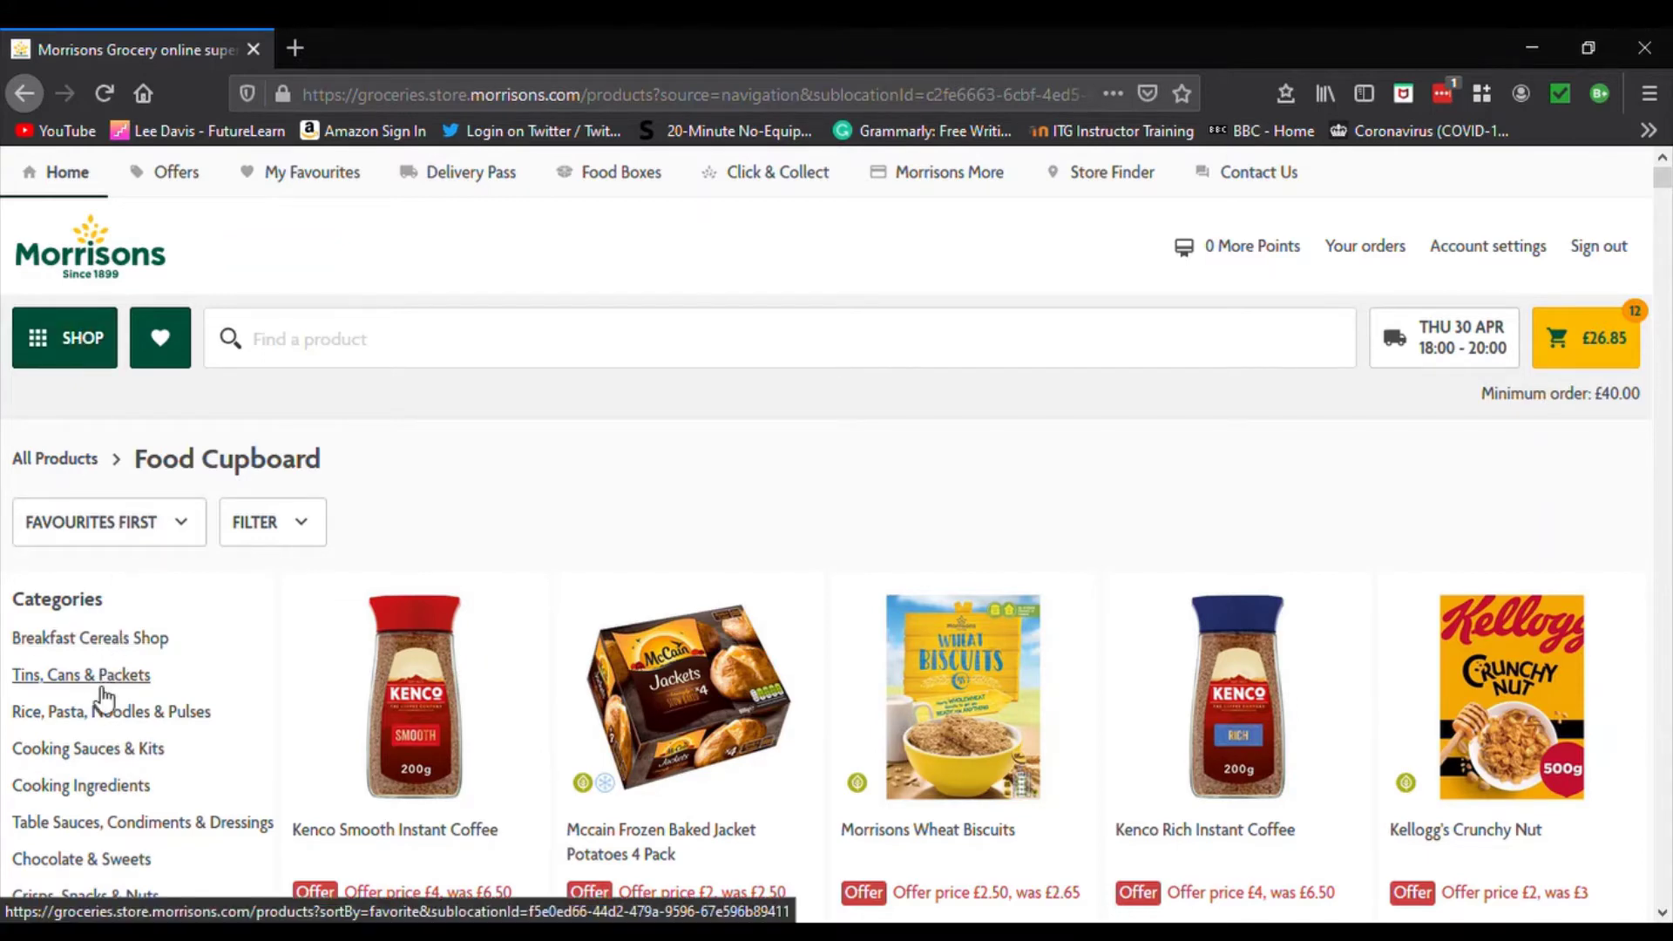
scroll(103, 696, down, 1)
scroll(103, 695, down, 3)
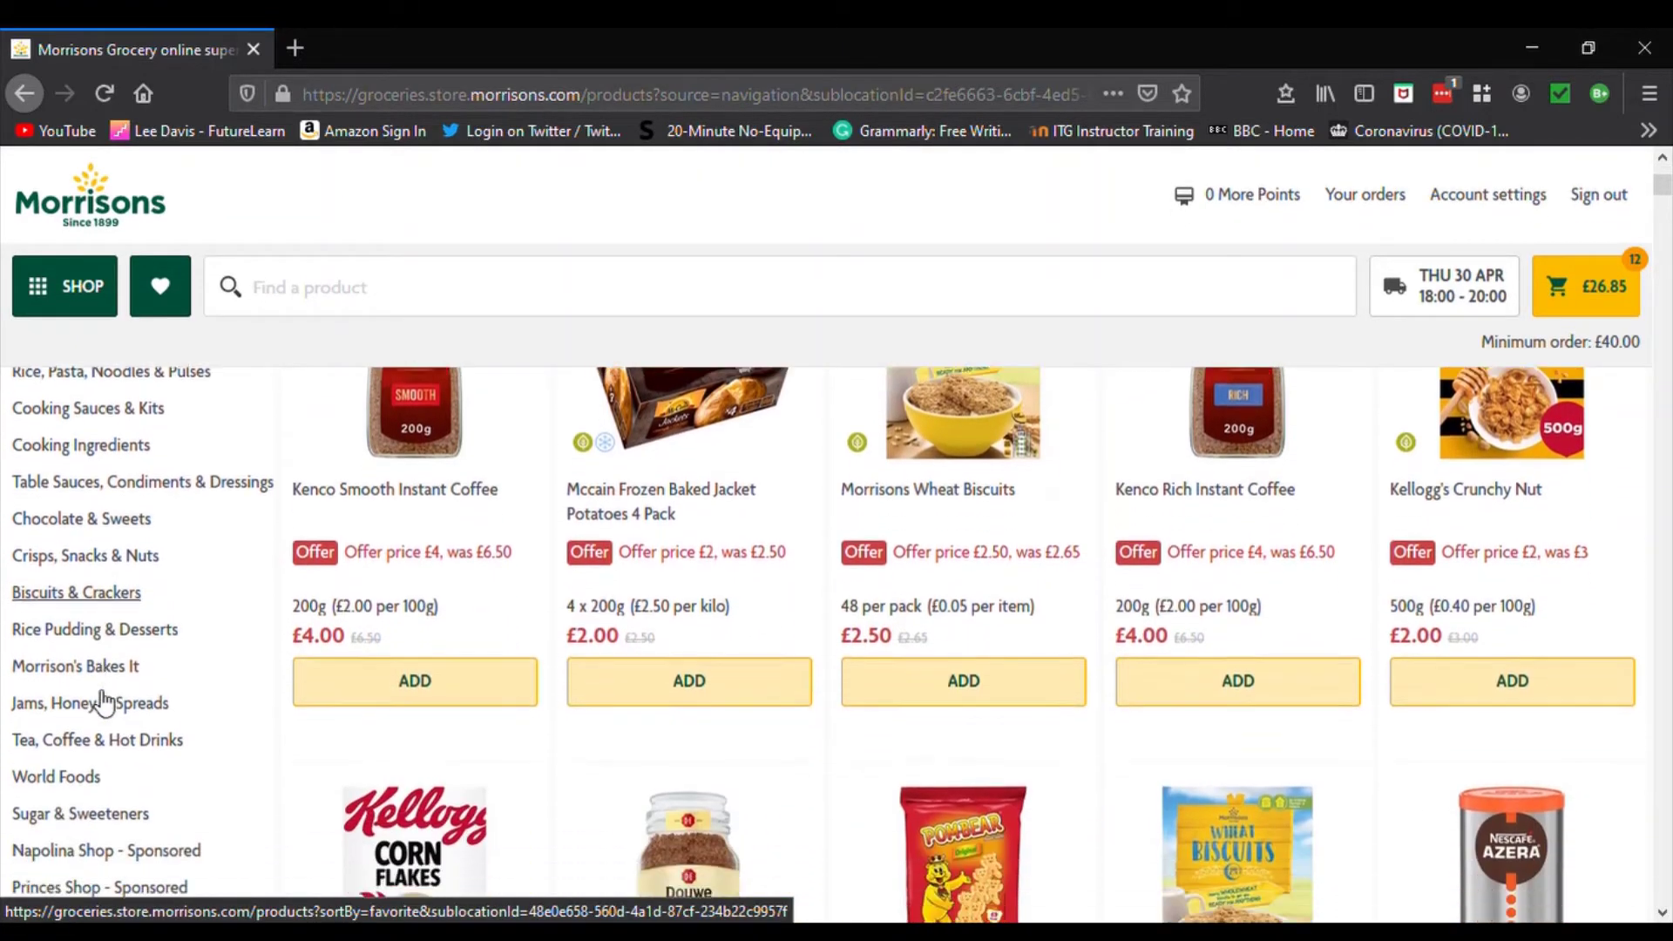
scroll(94, 692, down, 1)
scroll(101, 664, down, 1)
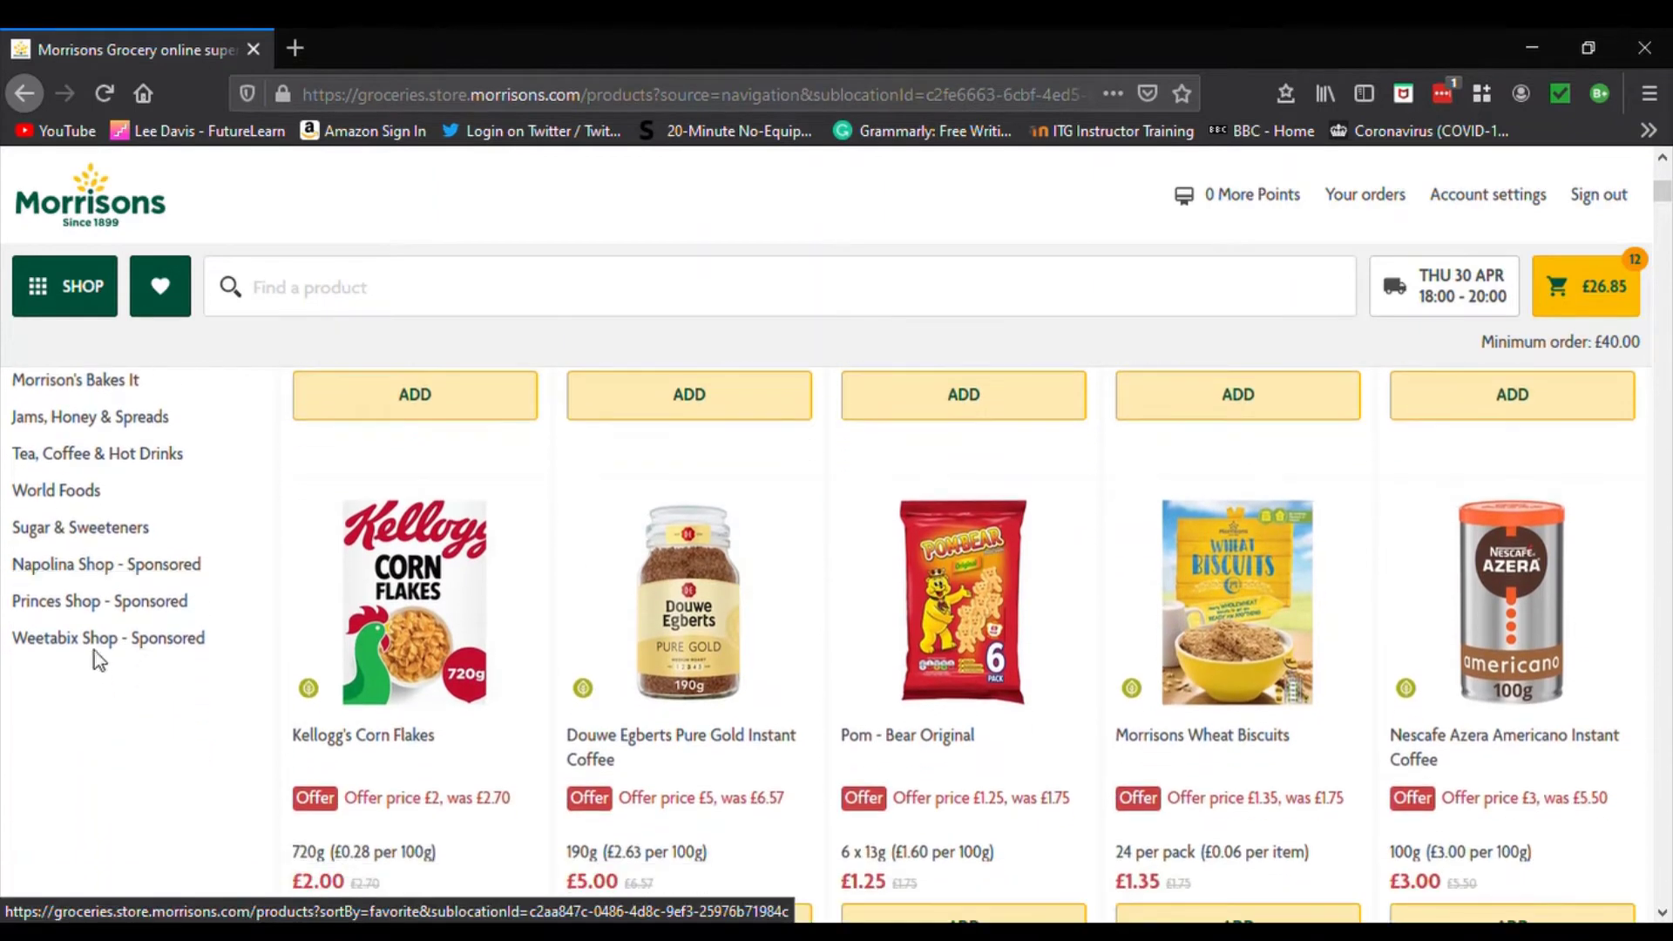
scroll(102, 663, up, 3)
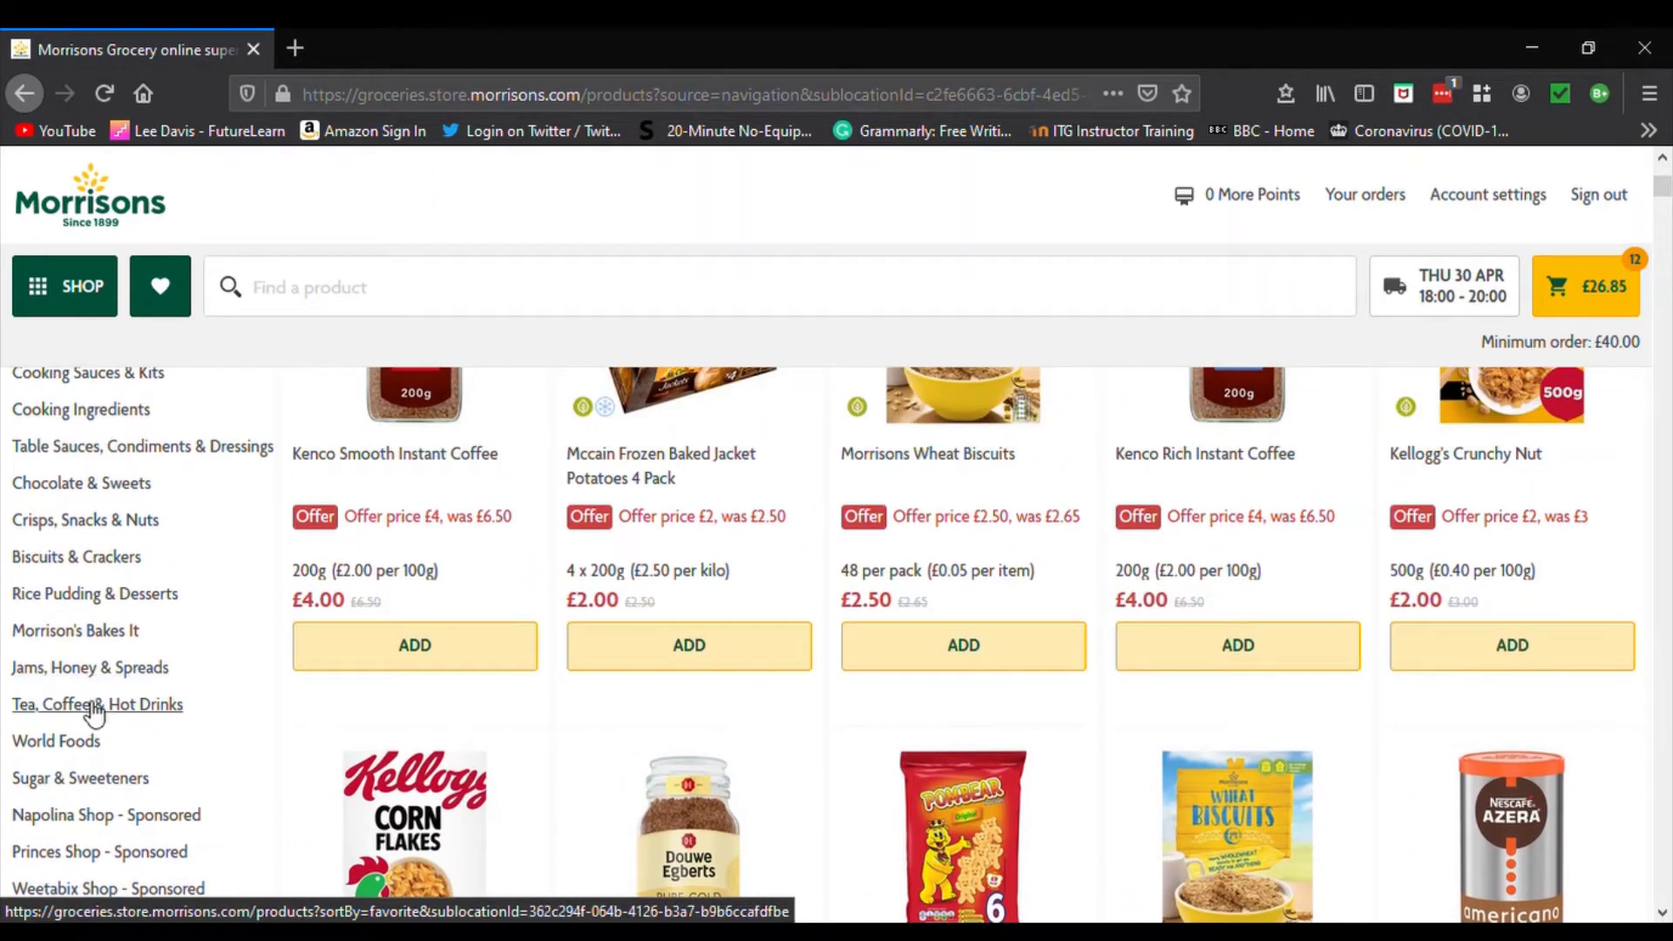
click(94, 713)
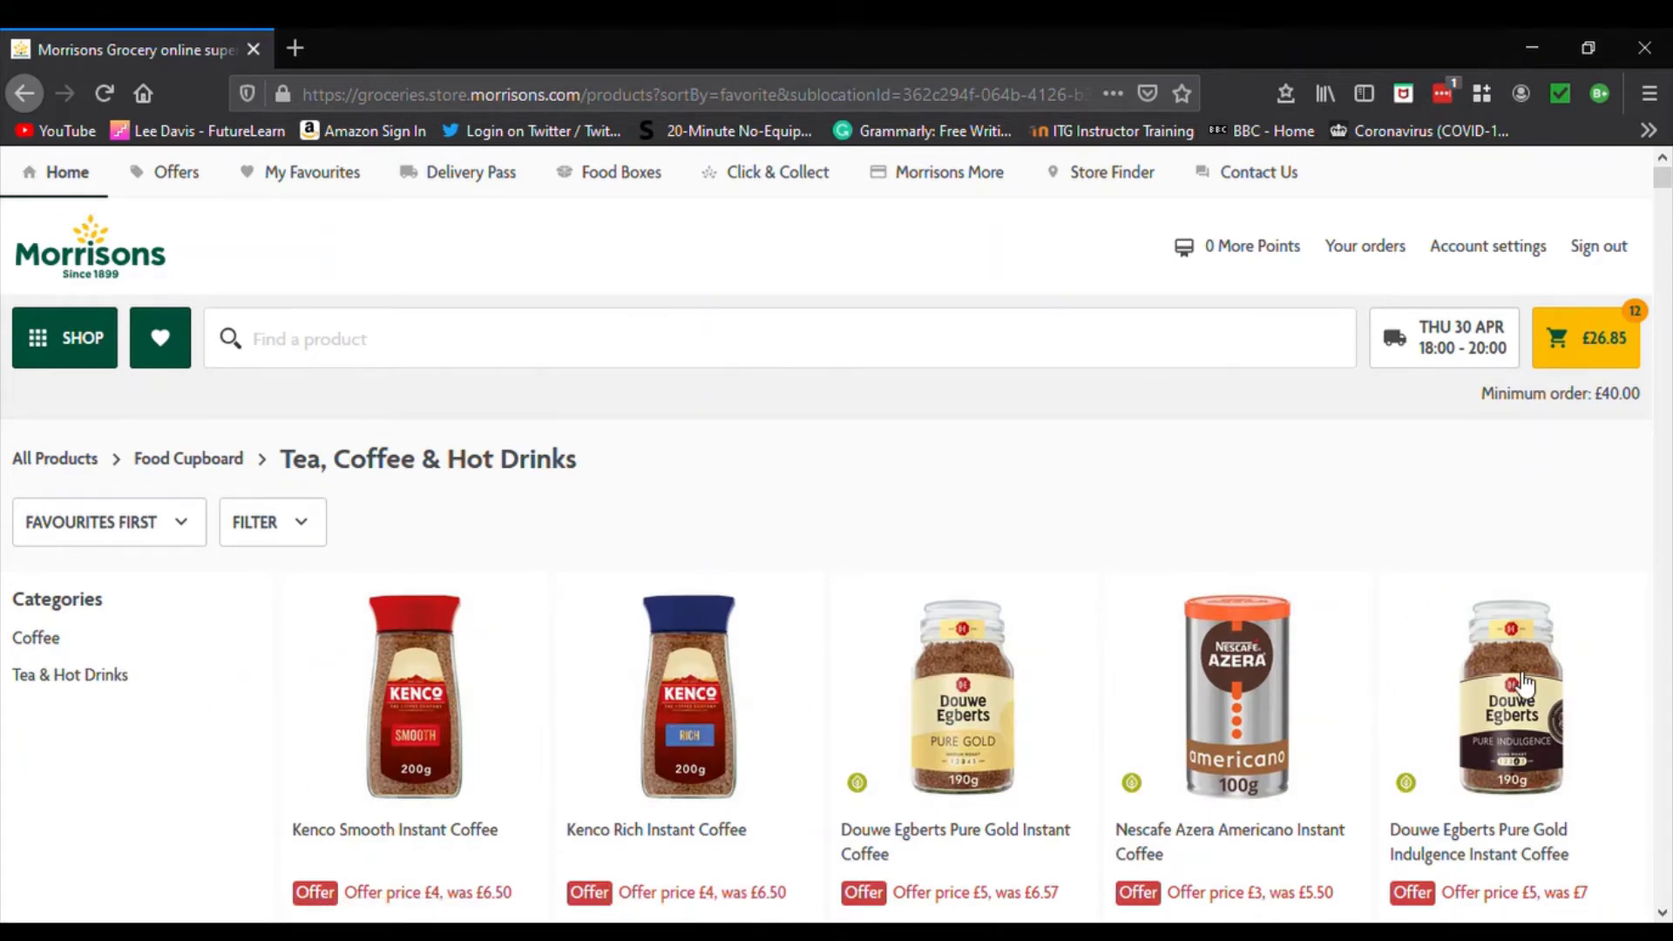
scroll(1523, 684, down, 2)
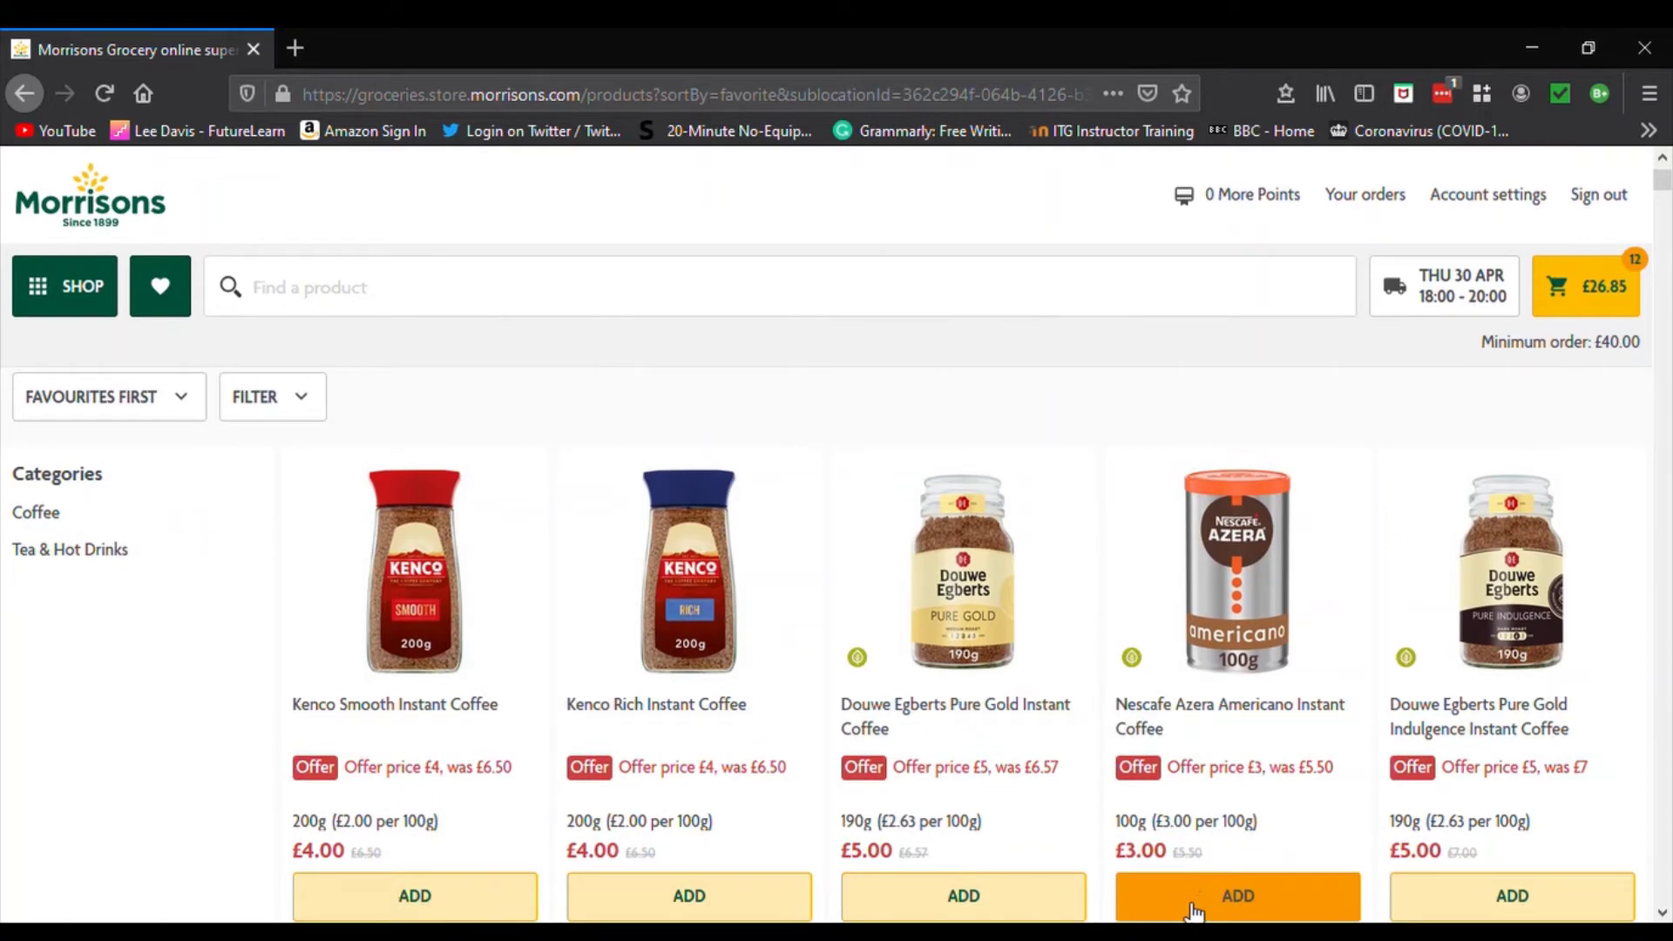
Add three Nescafe Azera Americano Instant Coffees, noting the £40.00 minimum order message.
click(1187, 893)
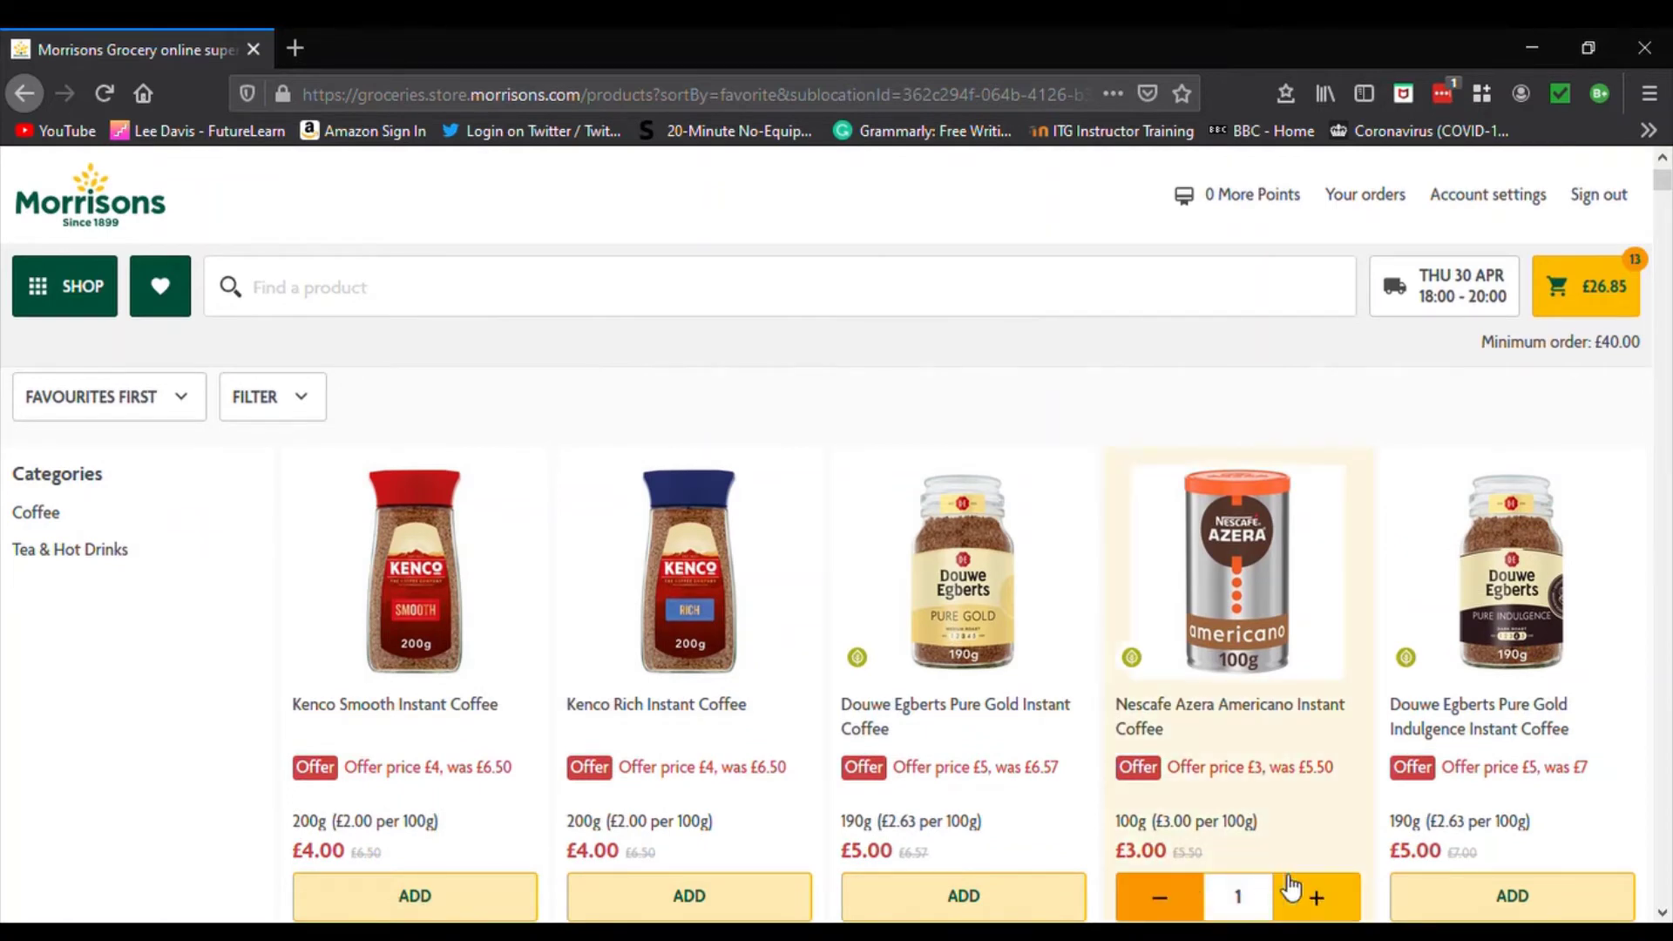
click(1326, 895)
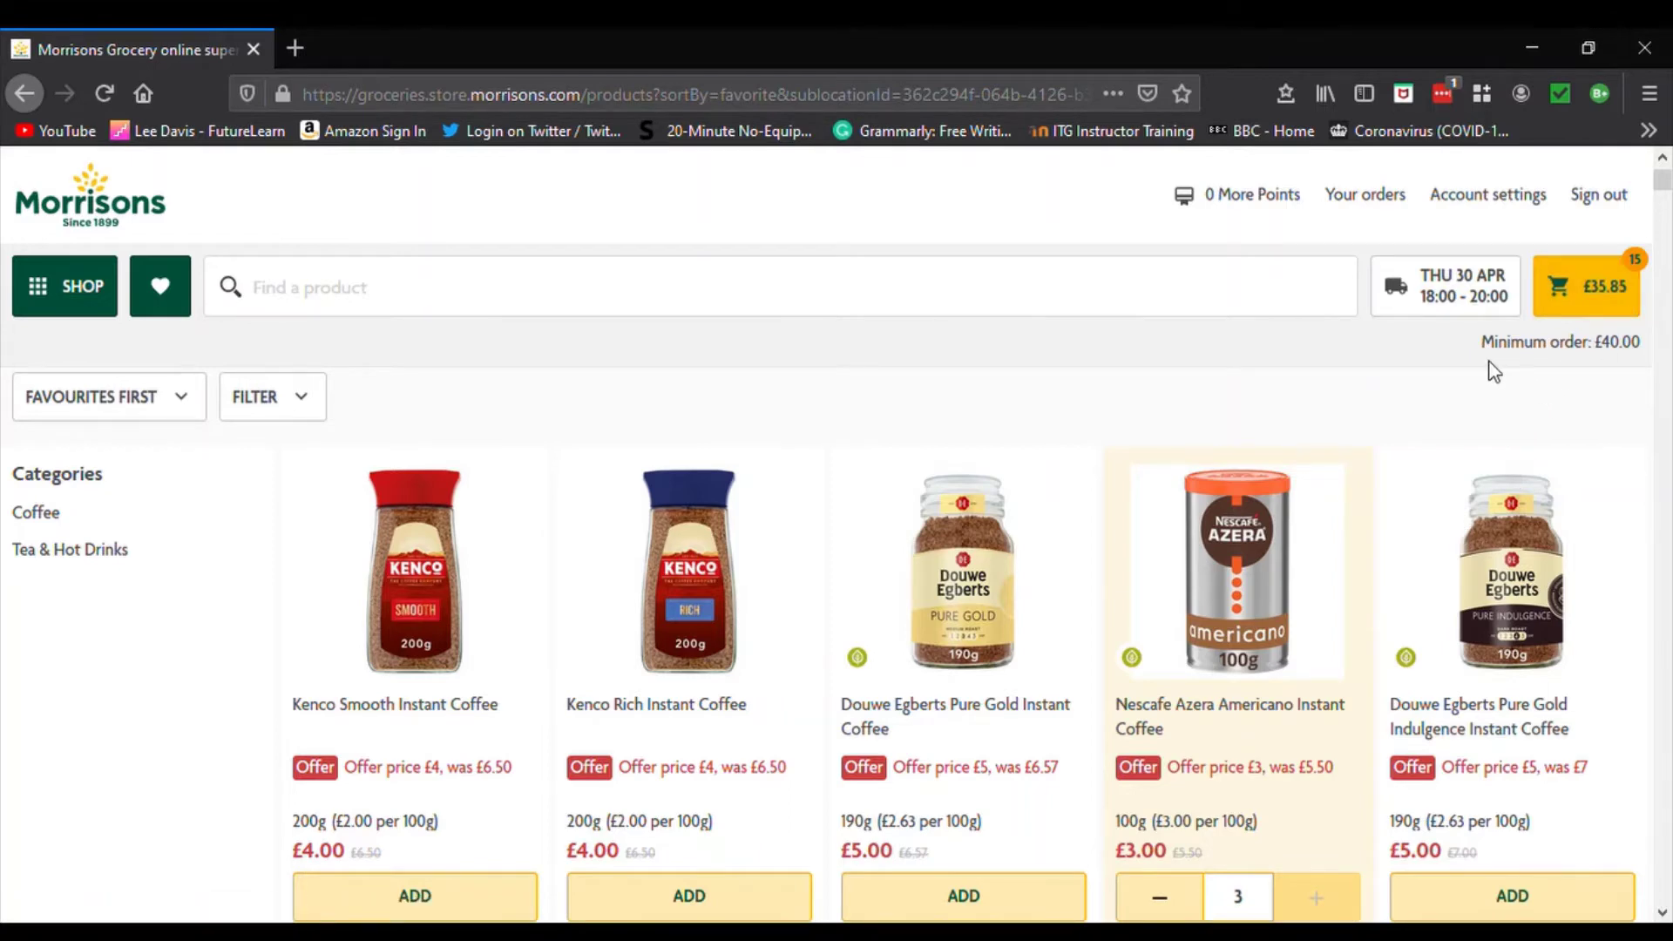
drag(1496, 362, 1645, 350)
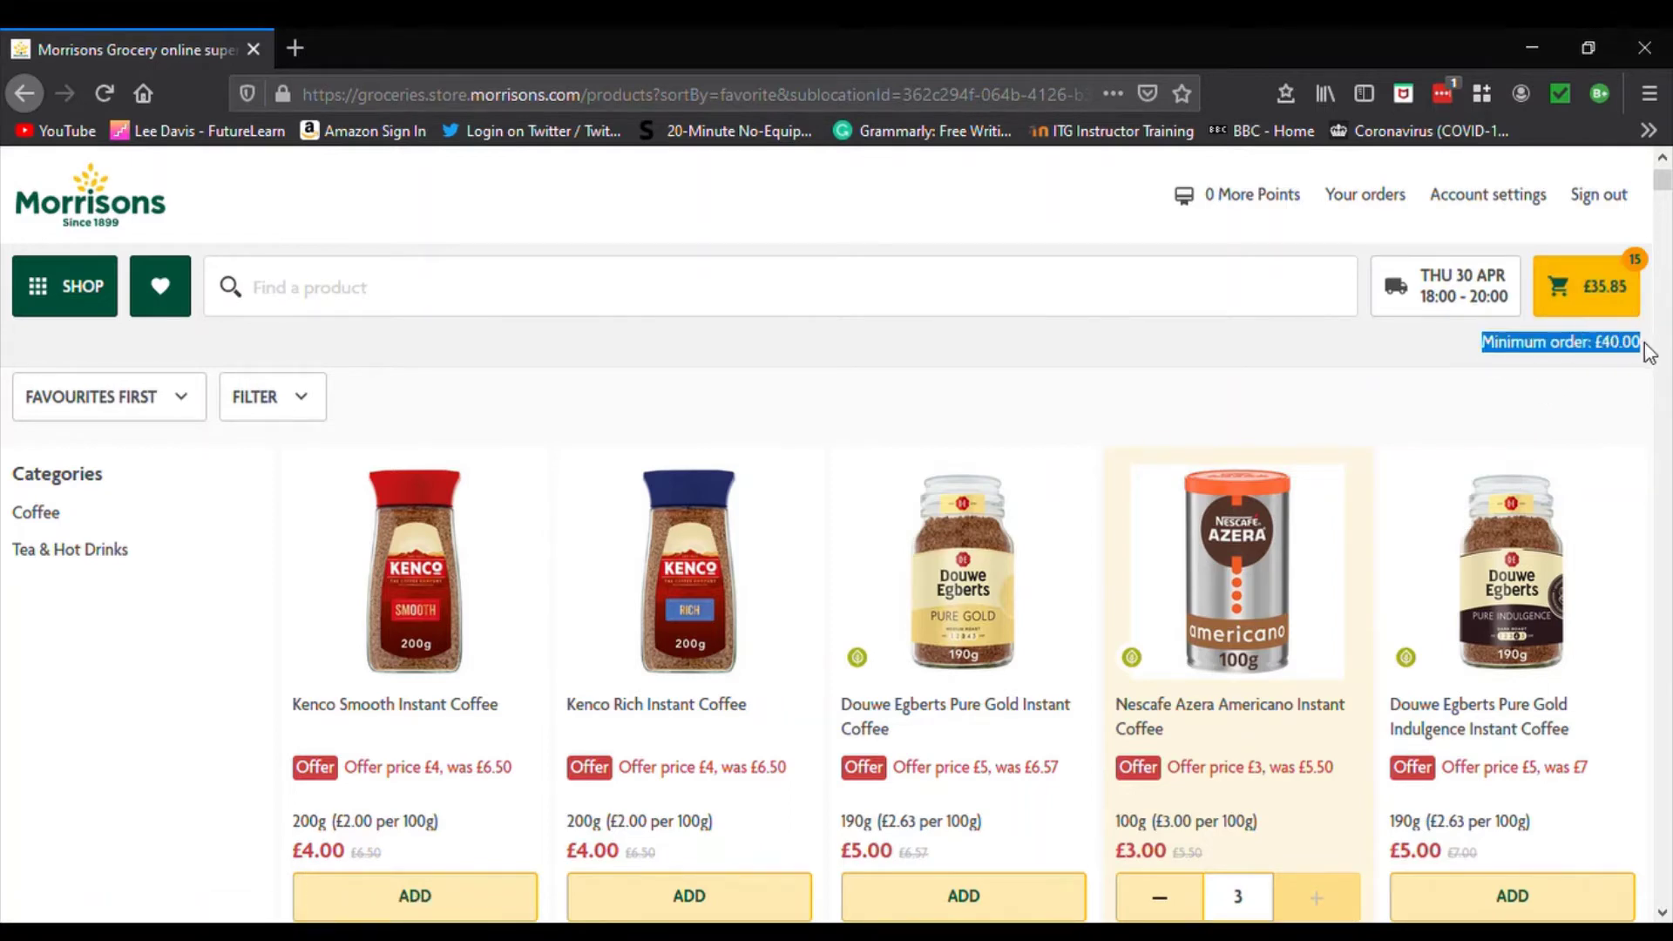
click(1626, 401)
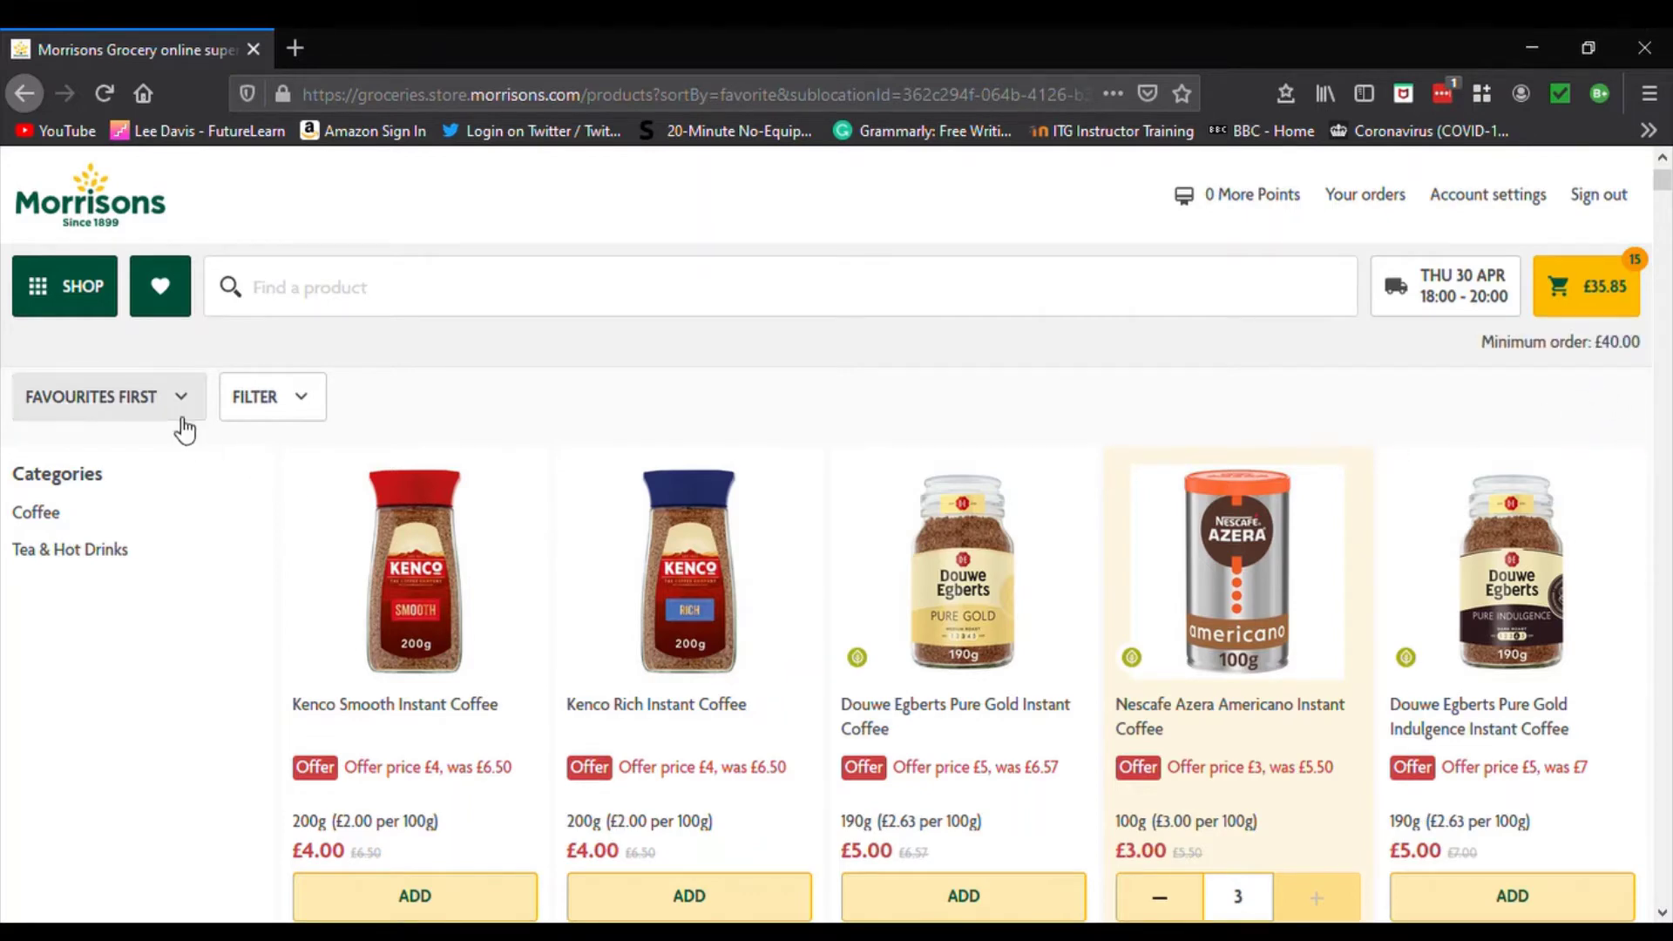
Save Nescafe Azera Americano Instant Coffee to favourites from its product page.
click(1253, 542)
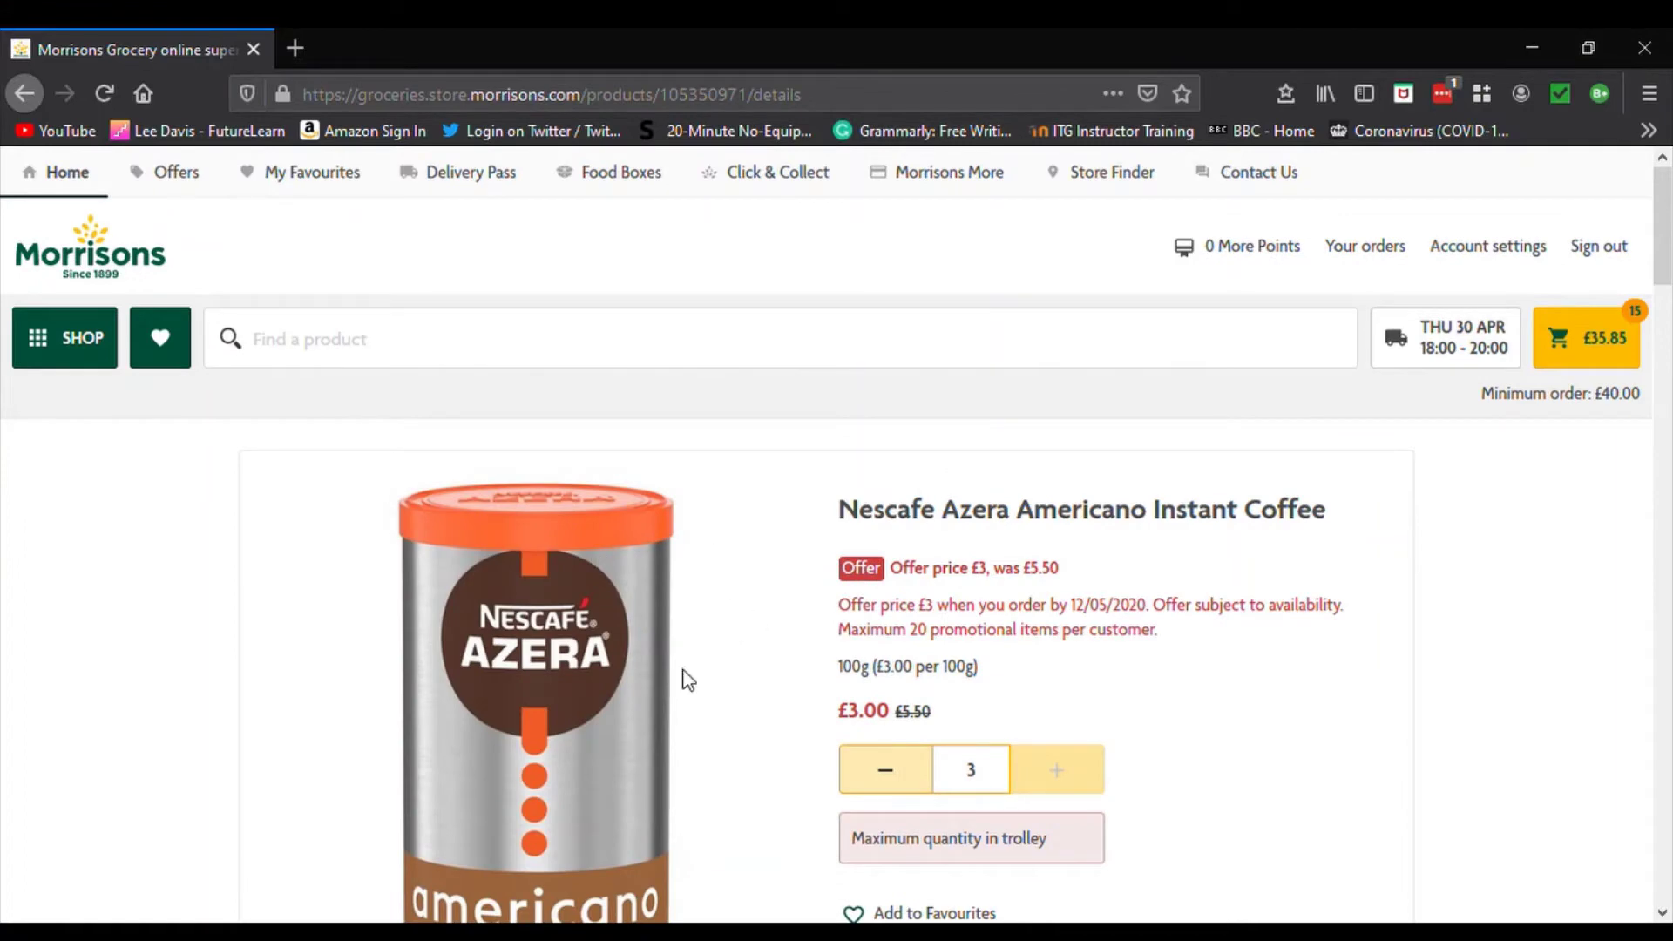
scroll(961, 619, down, 2)
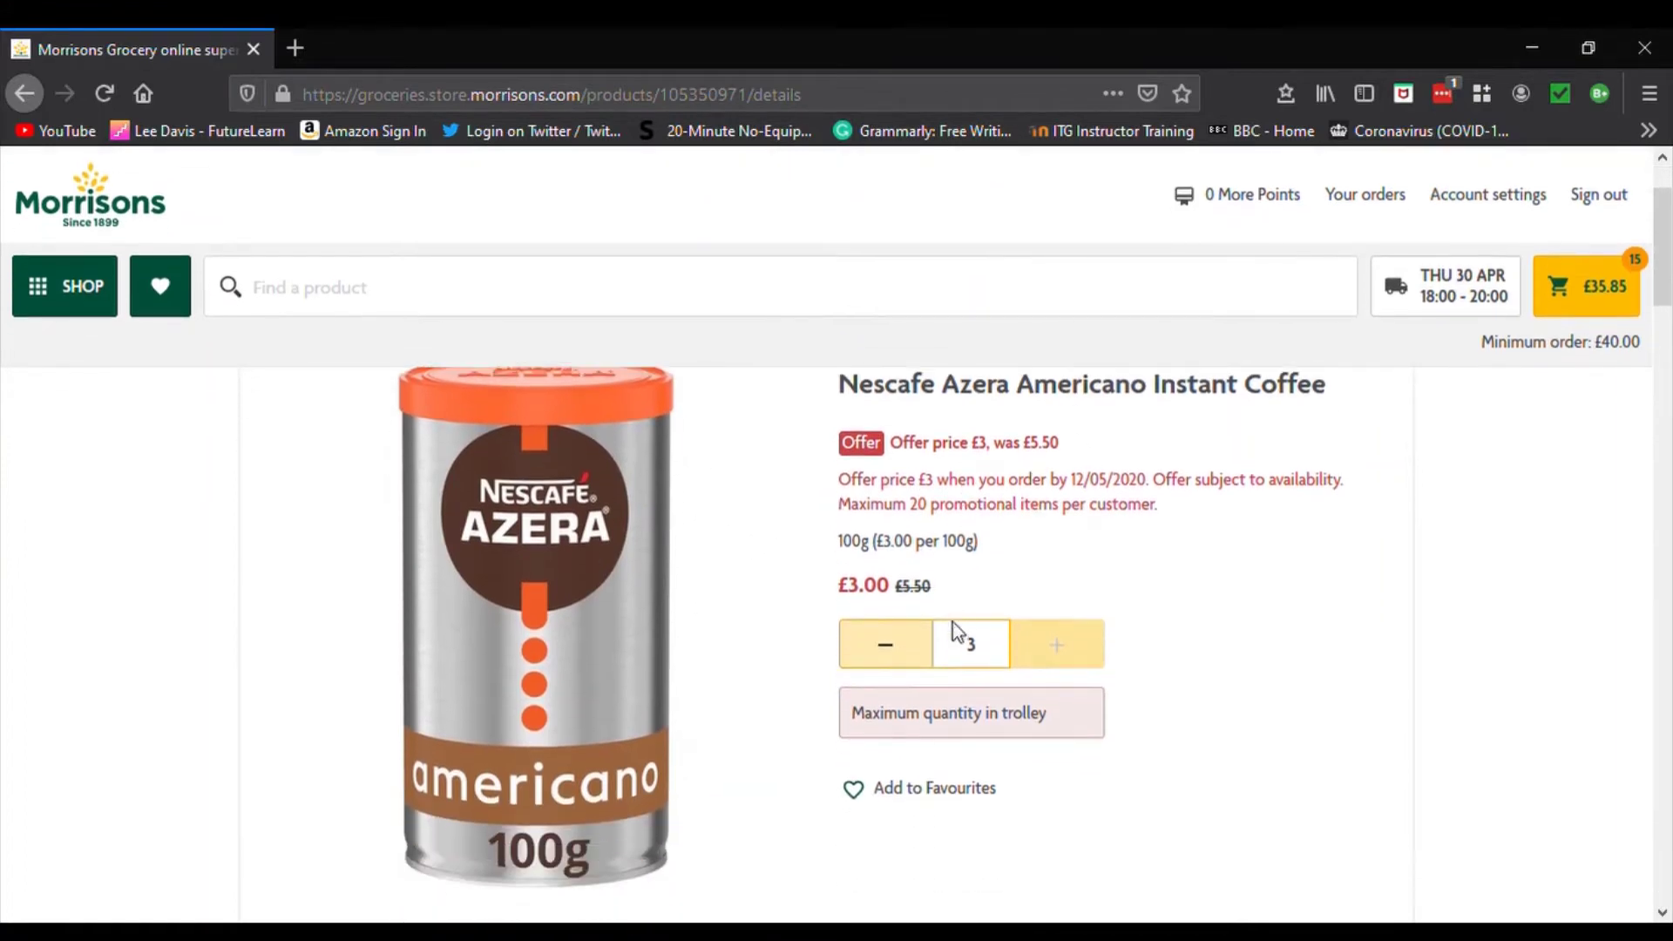
click(888, 794)
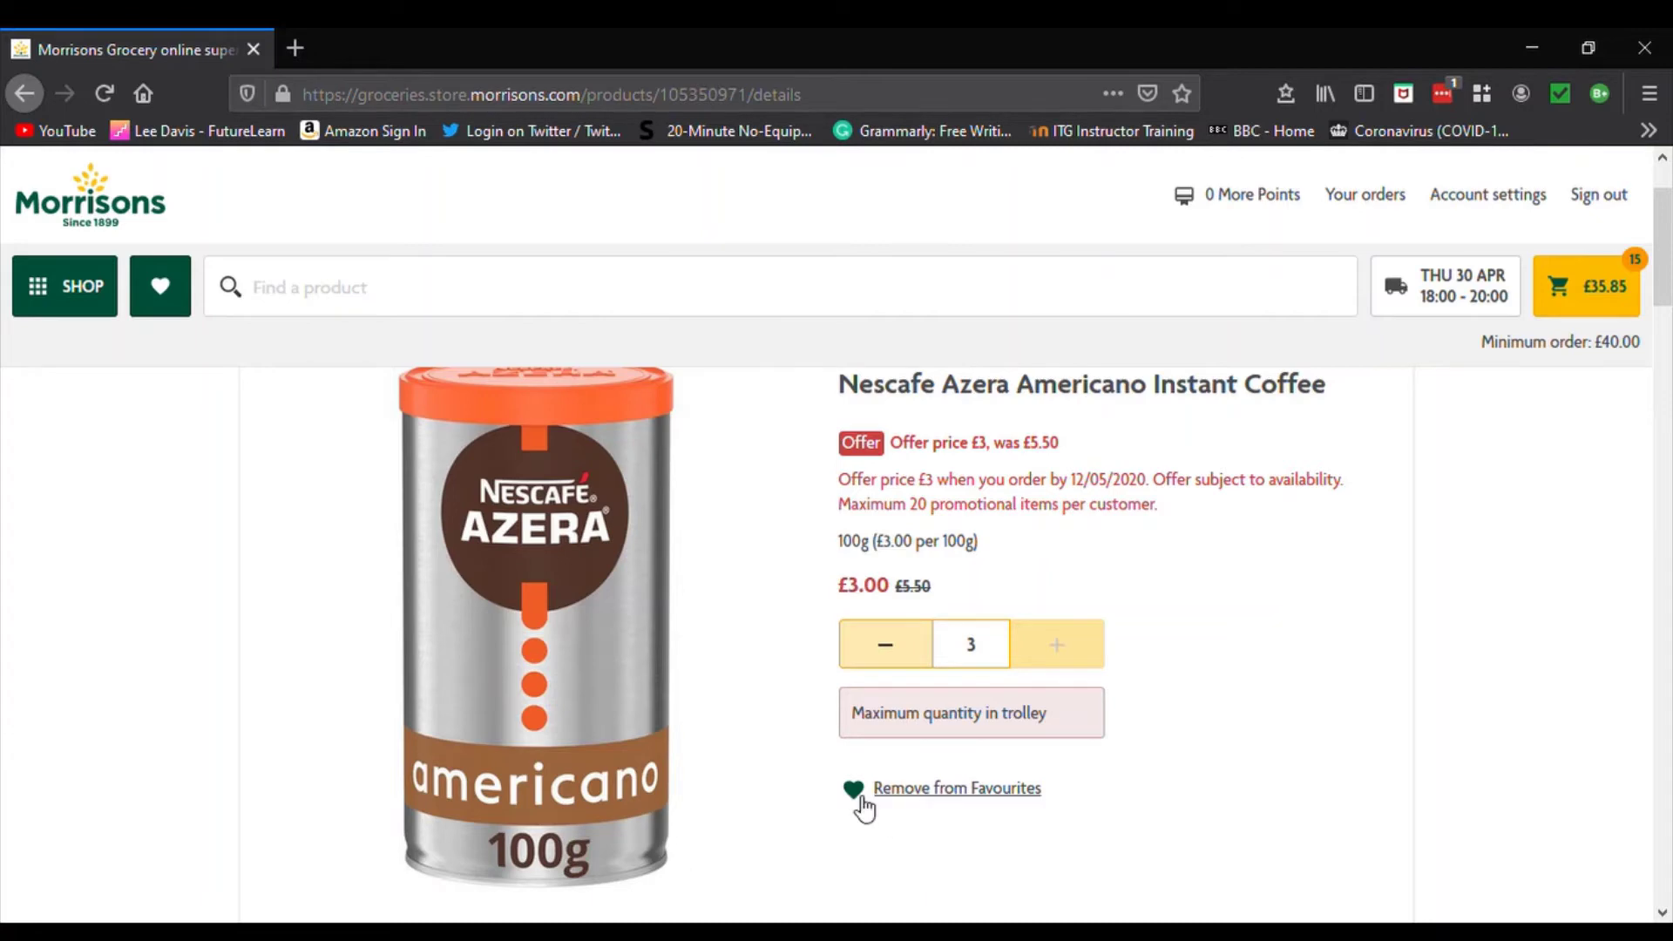
click(63, 293)
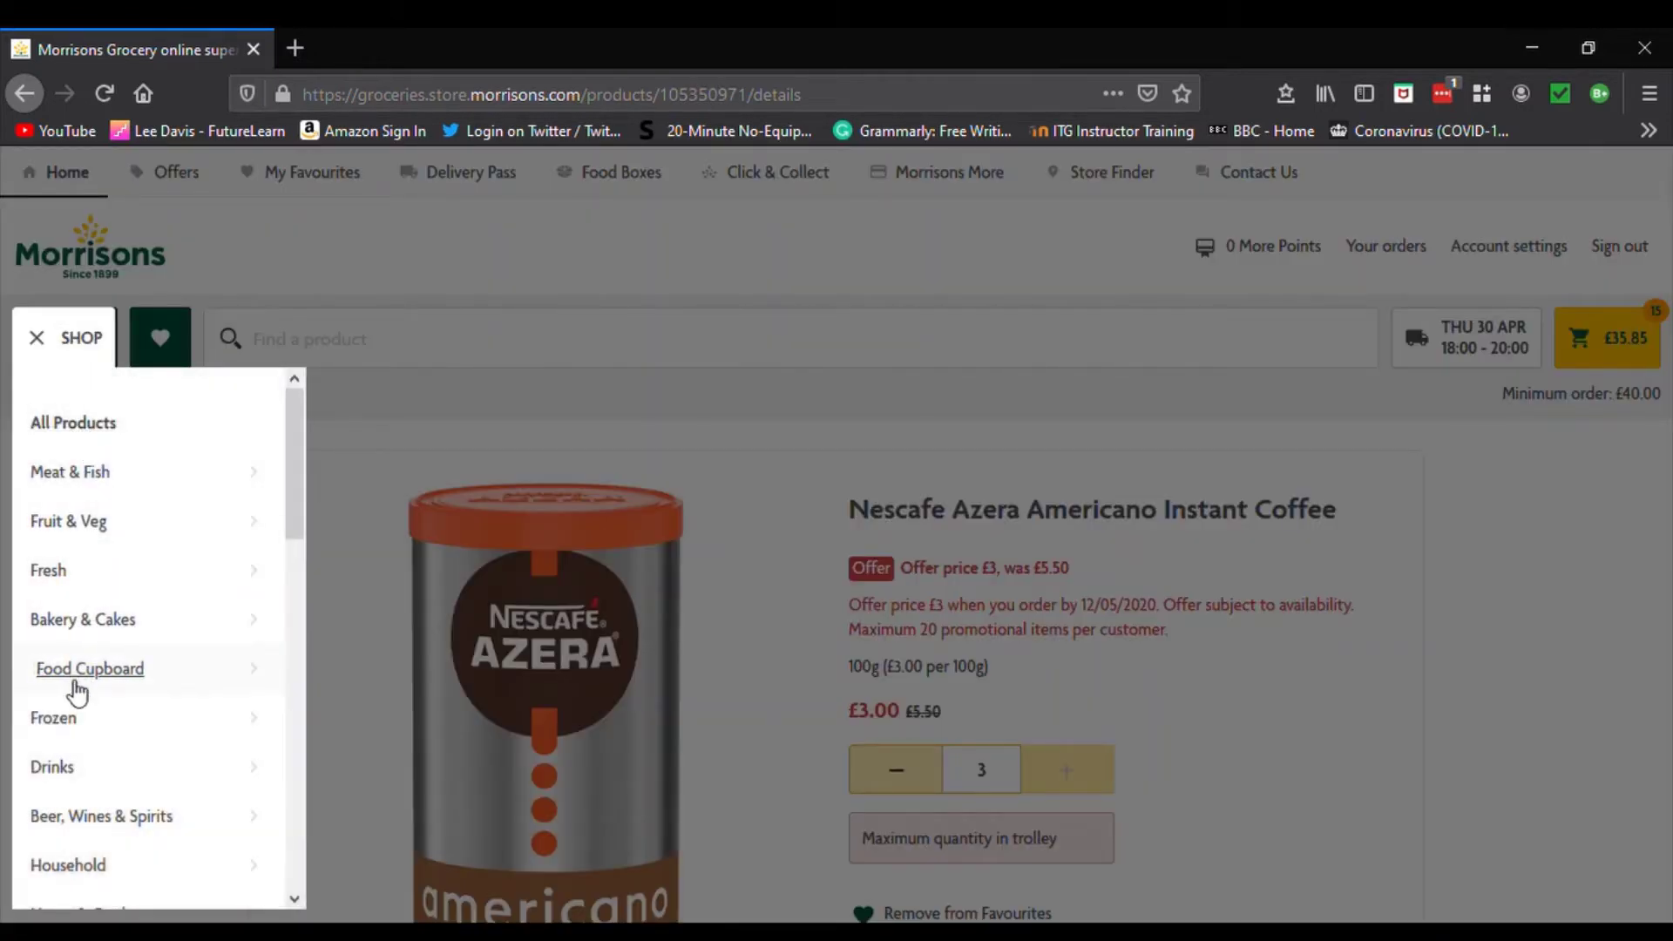
Add three Robinsons Fruit & Barley Peach Squash No Added Sugar from Drinks > Squash > Barley.
mouse_move(74, 771)
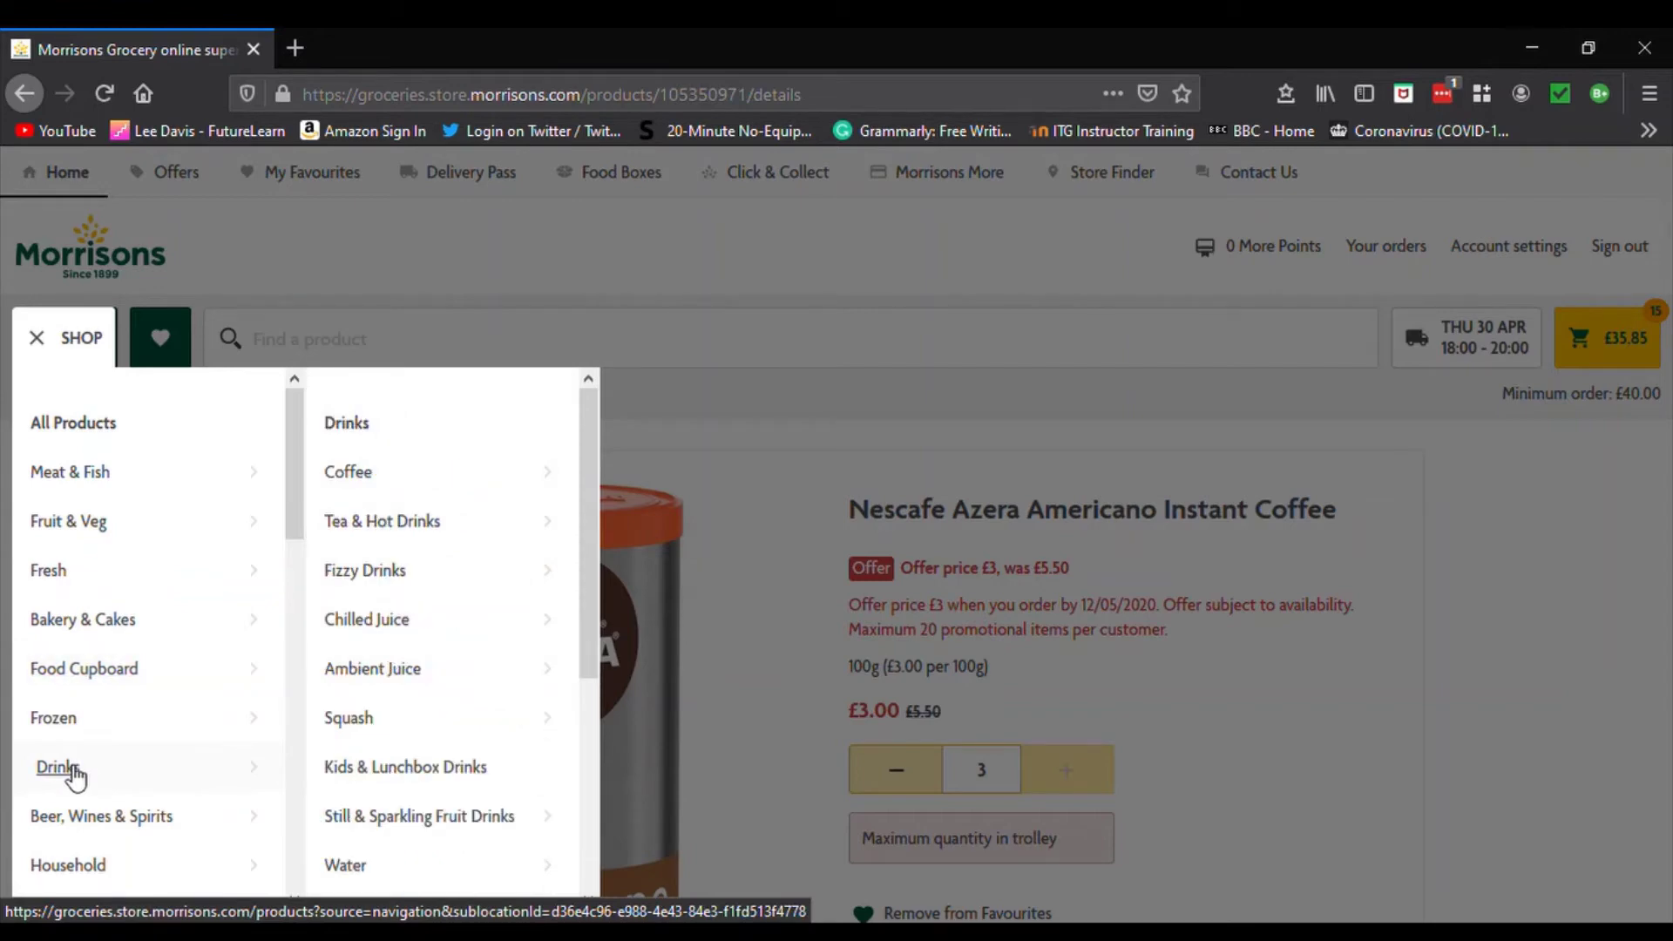
mouse_move(407, 727)
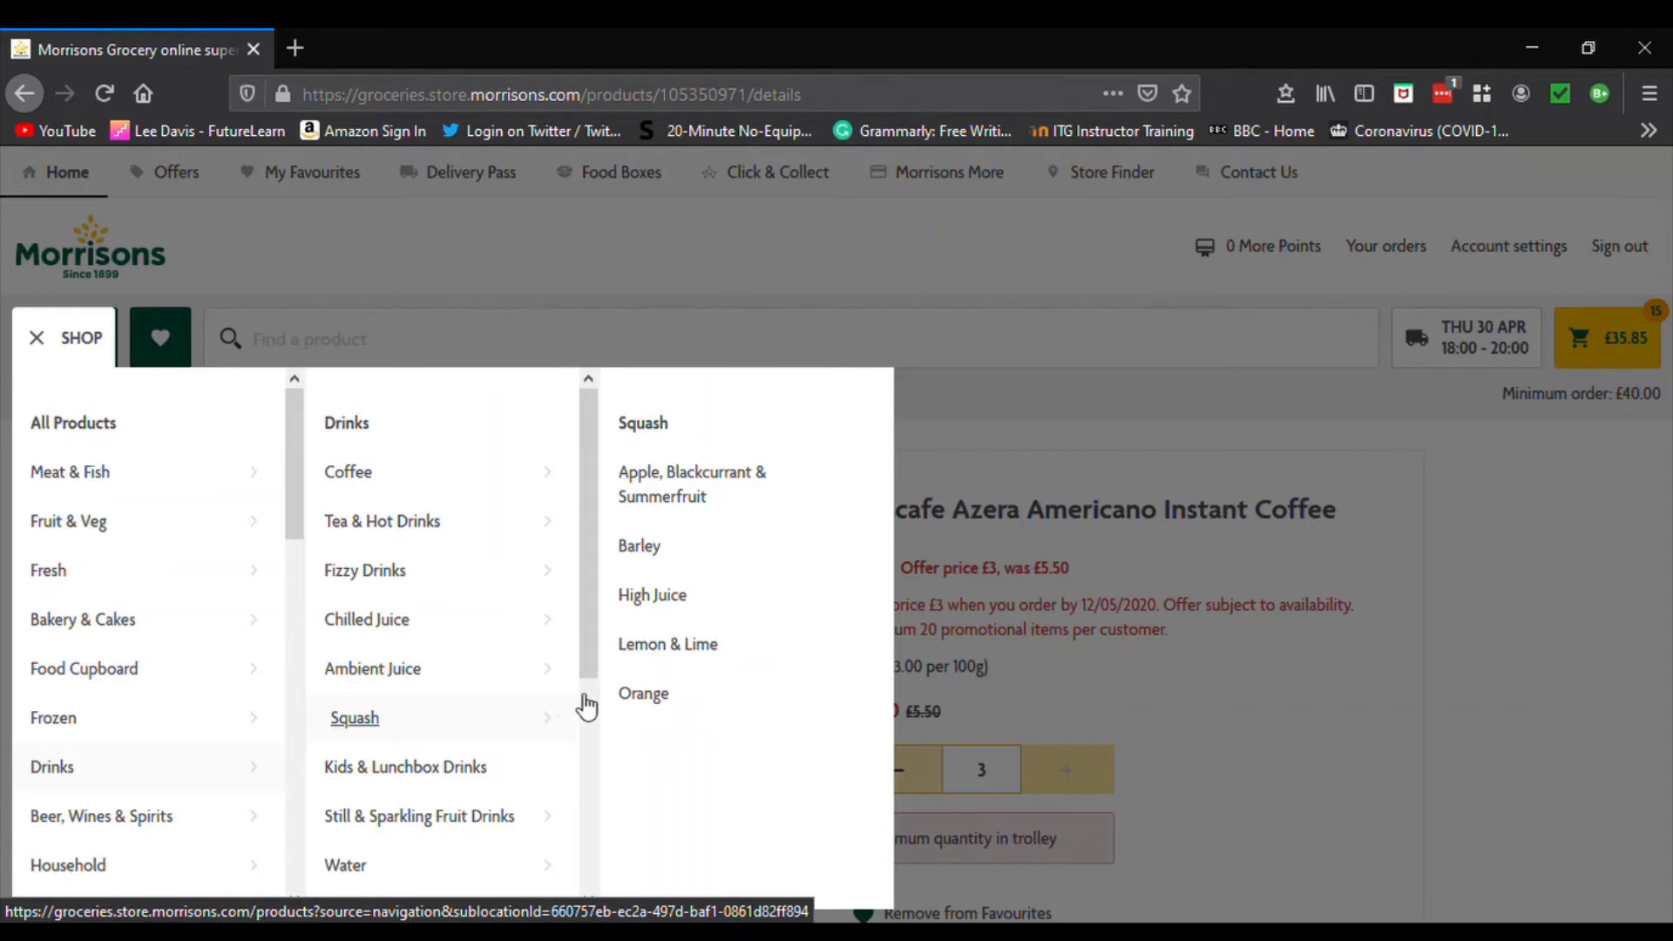
click(657, 547)
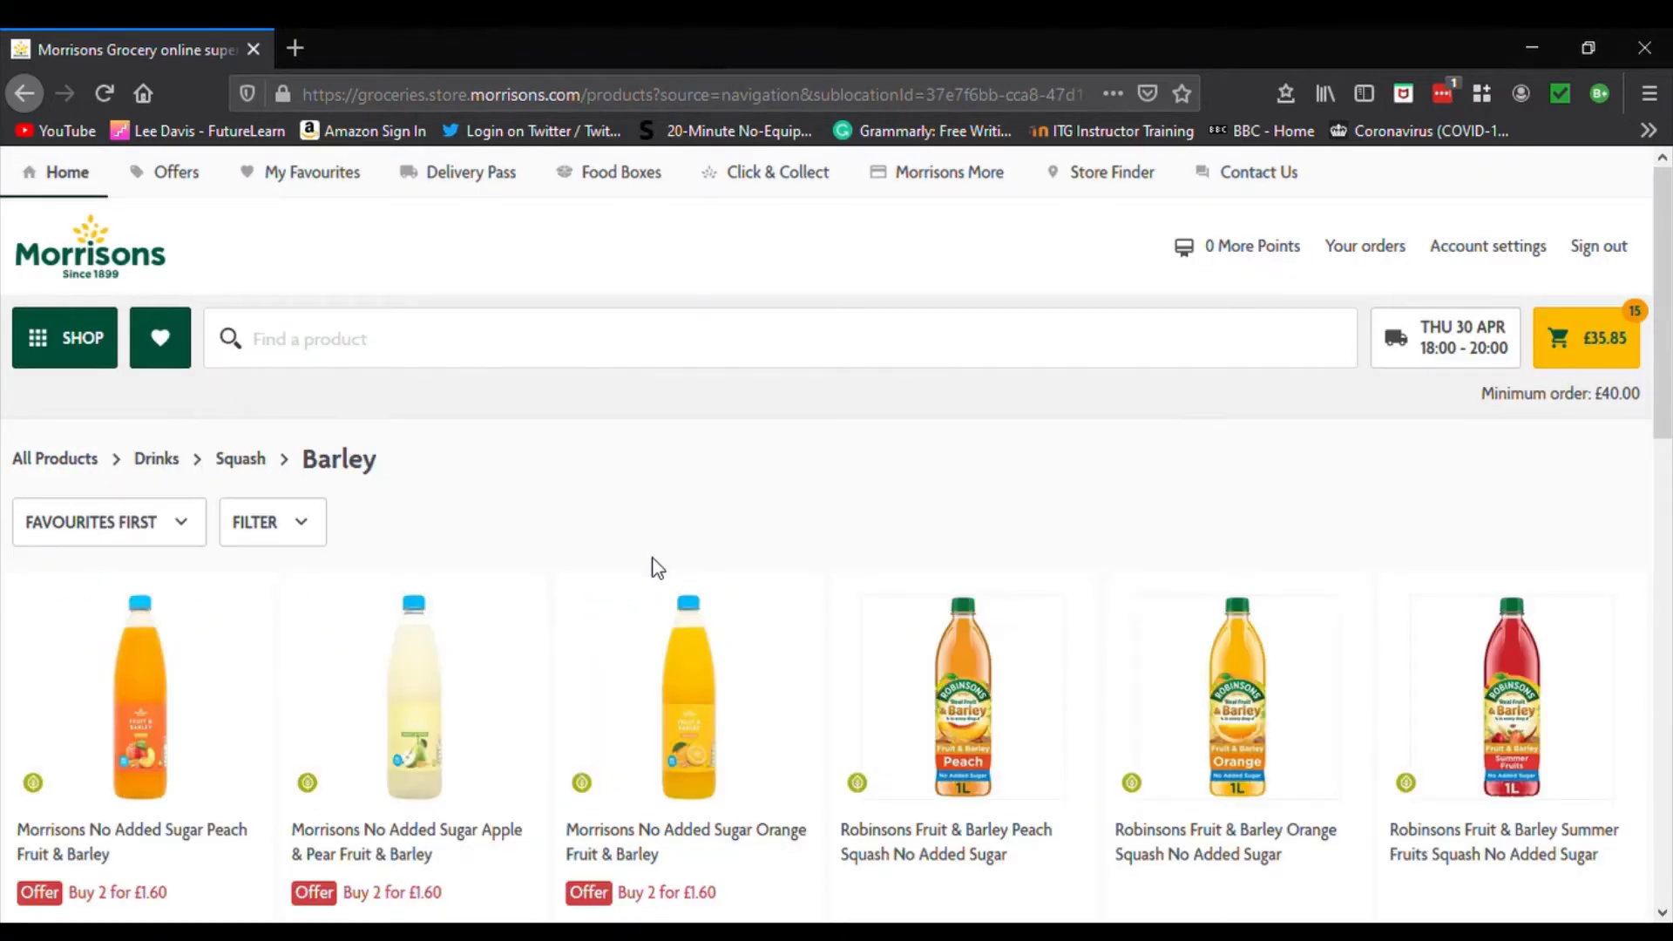
scroll(657, 568, down, 3)
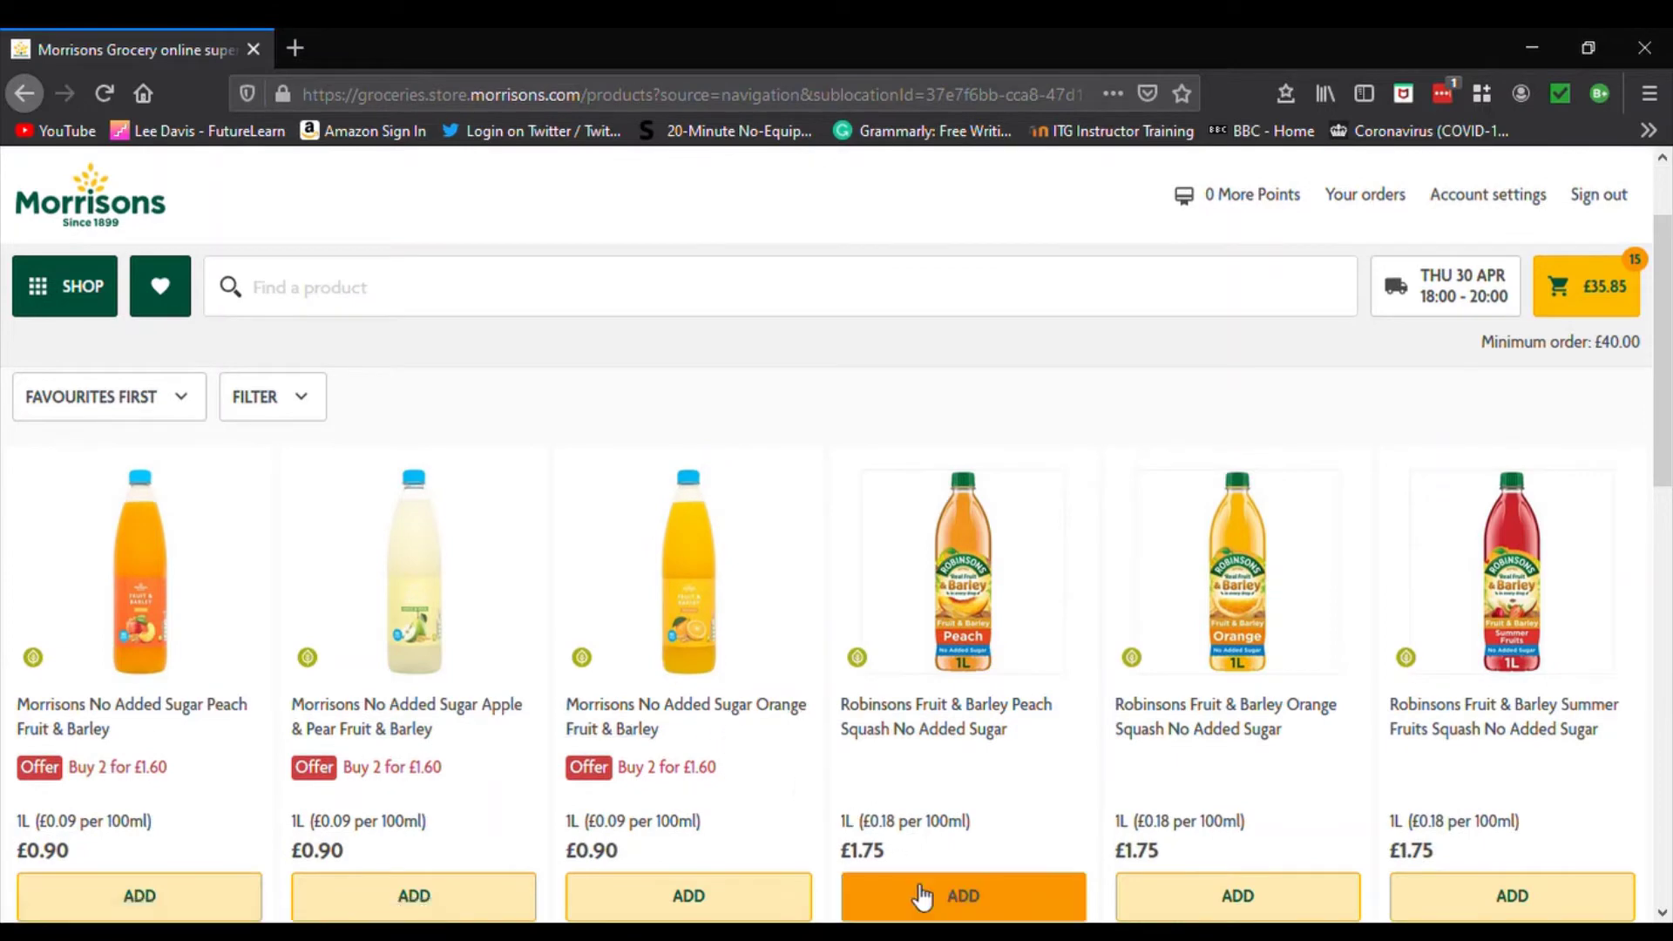
click(922, 895)
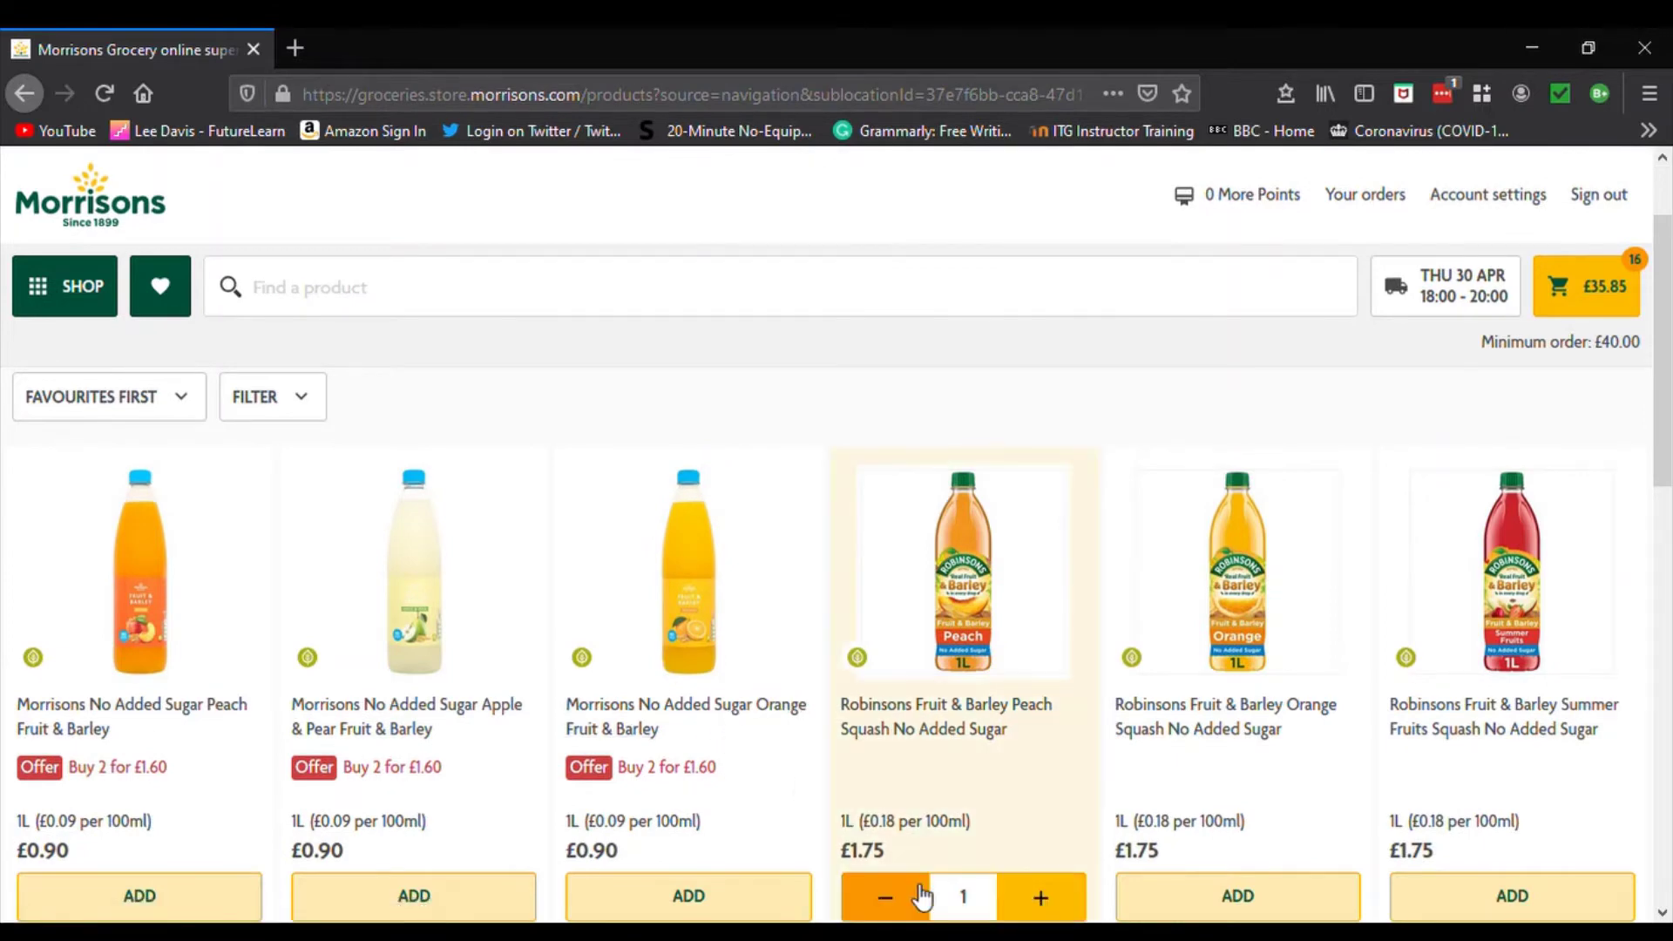
click(1043, 897)
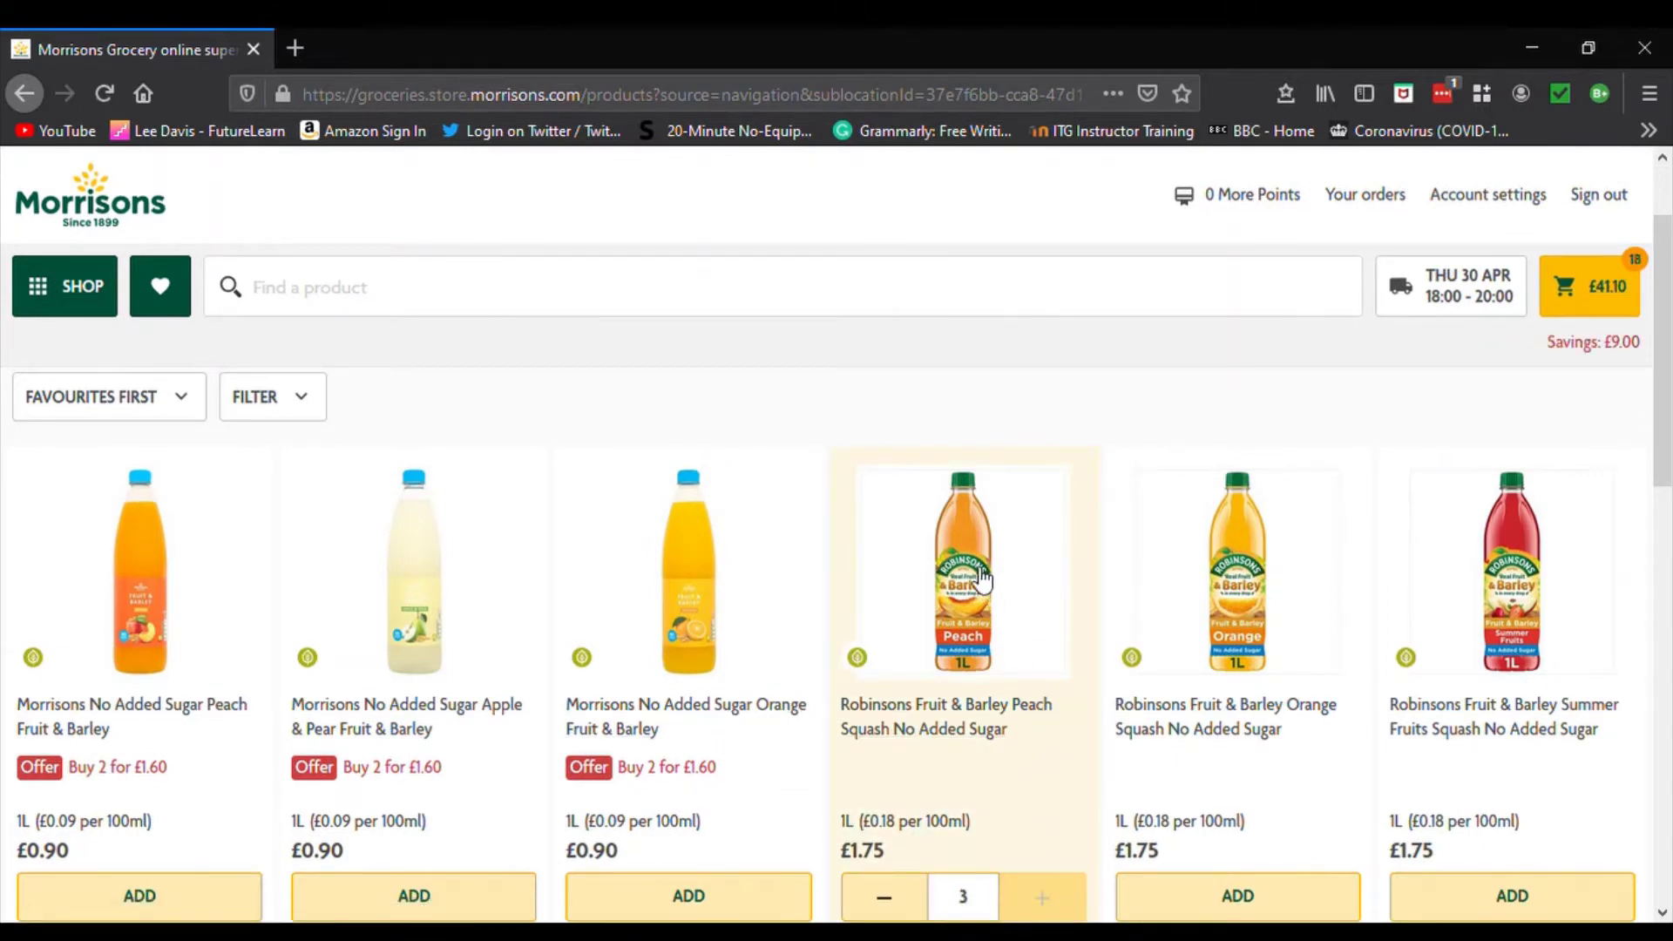
Save the Robinsons Peach squash to favourites, bringing the trolley to £41.10.
click(975, 534)
scroll(954, 557, down, 3)
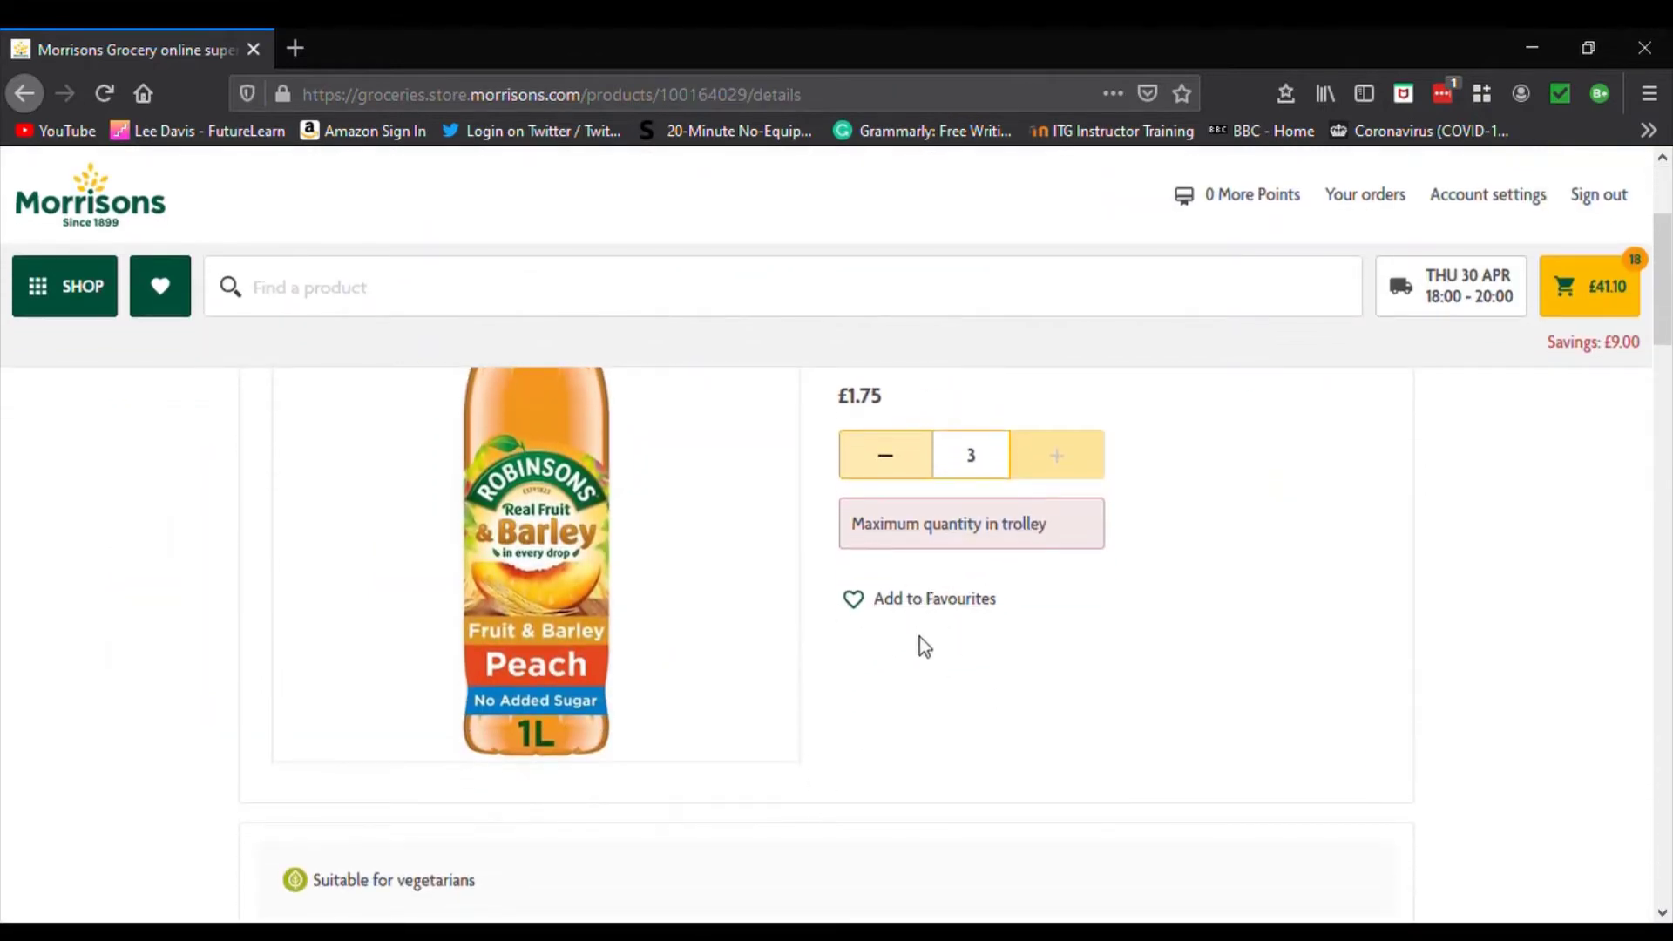
click(932, 605)
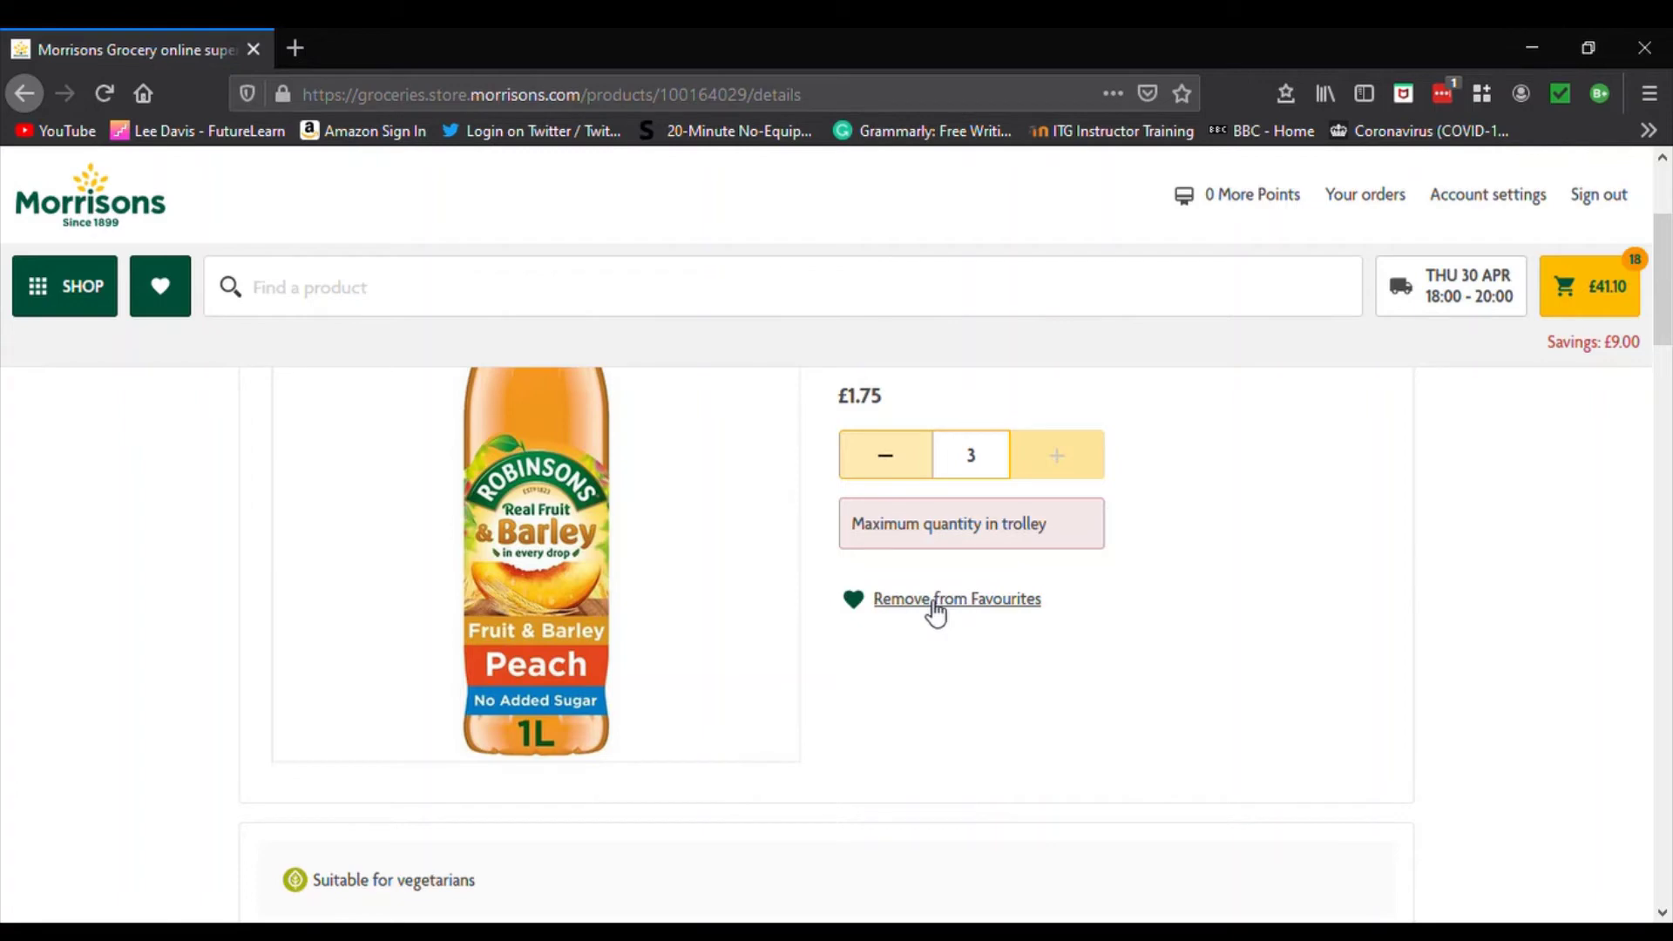
scroll(898, 688, up, 2)
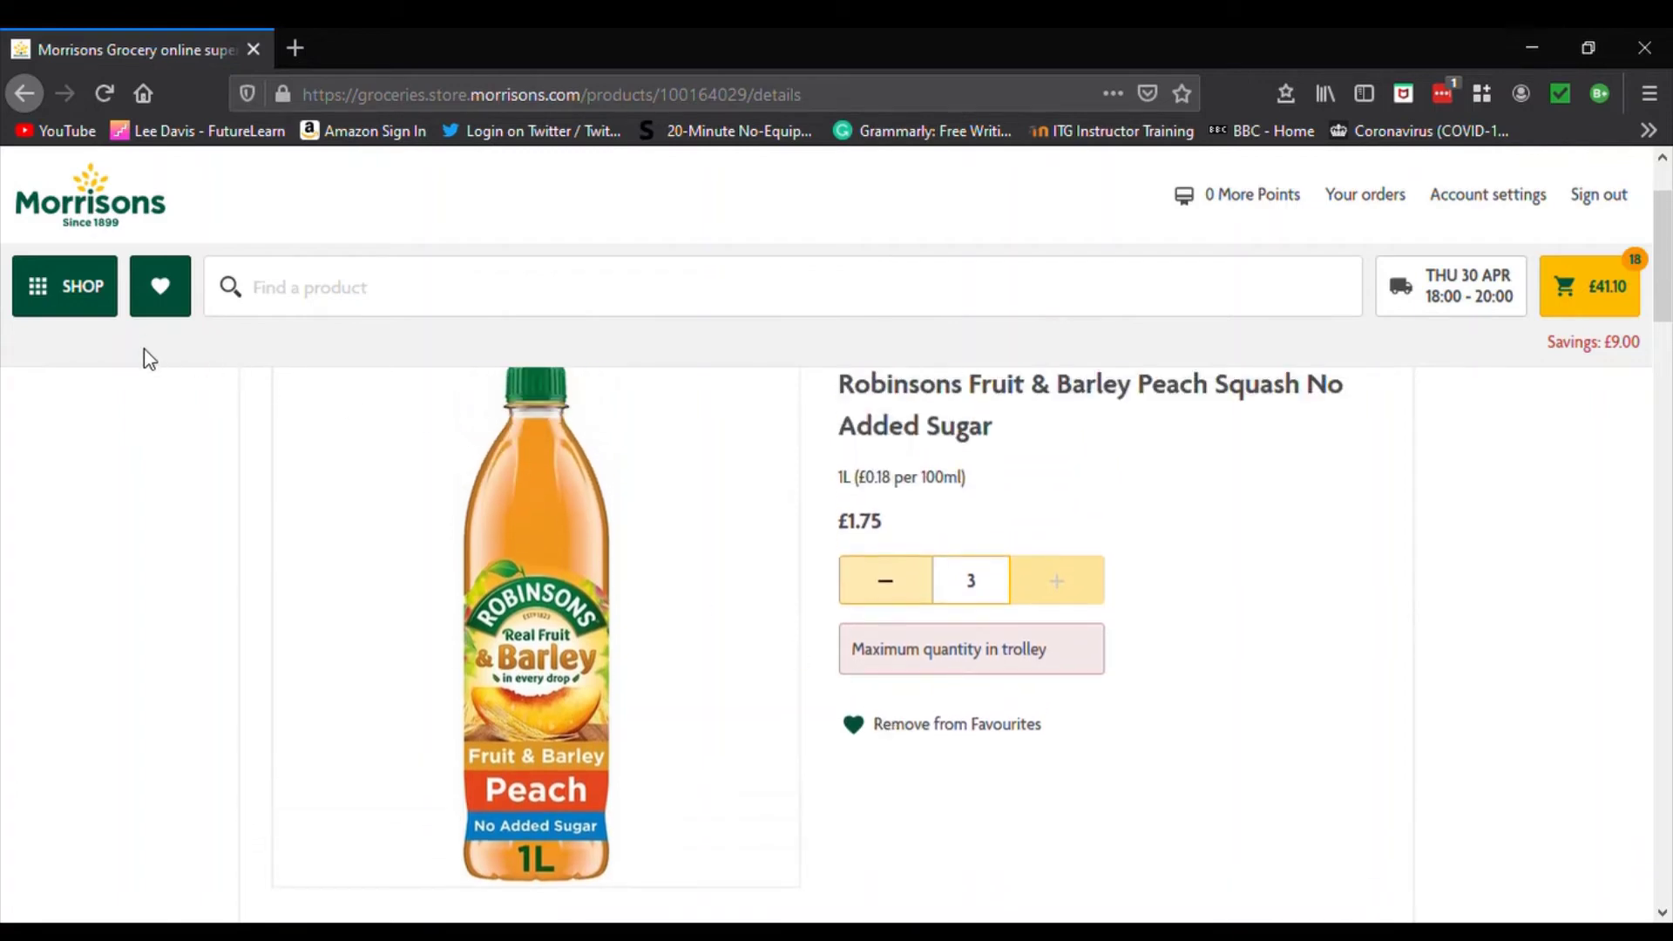
scroll(150, 349, up, 2)
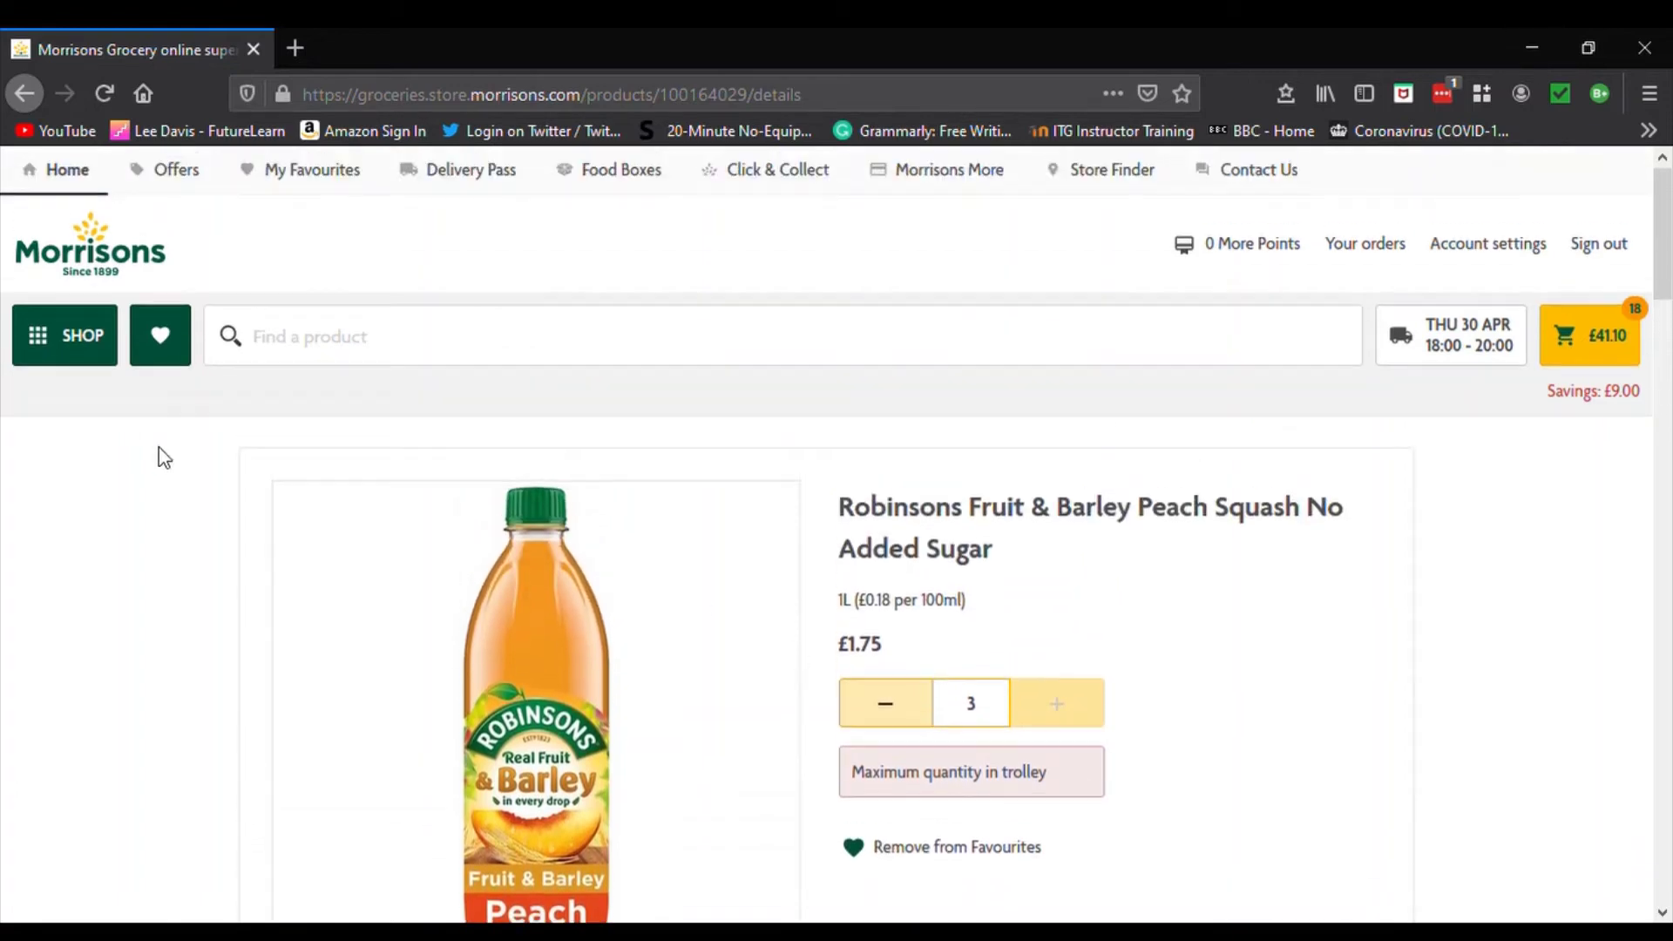
click(165, 361)
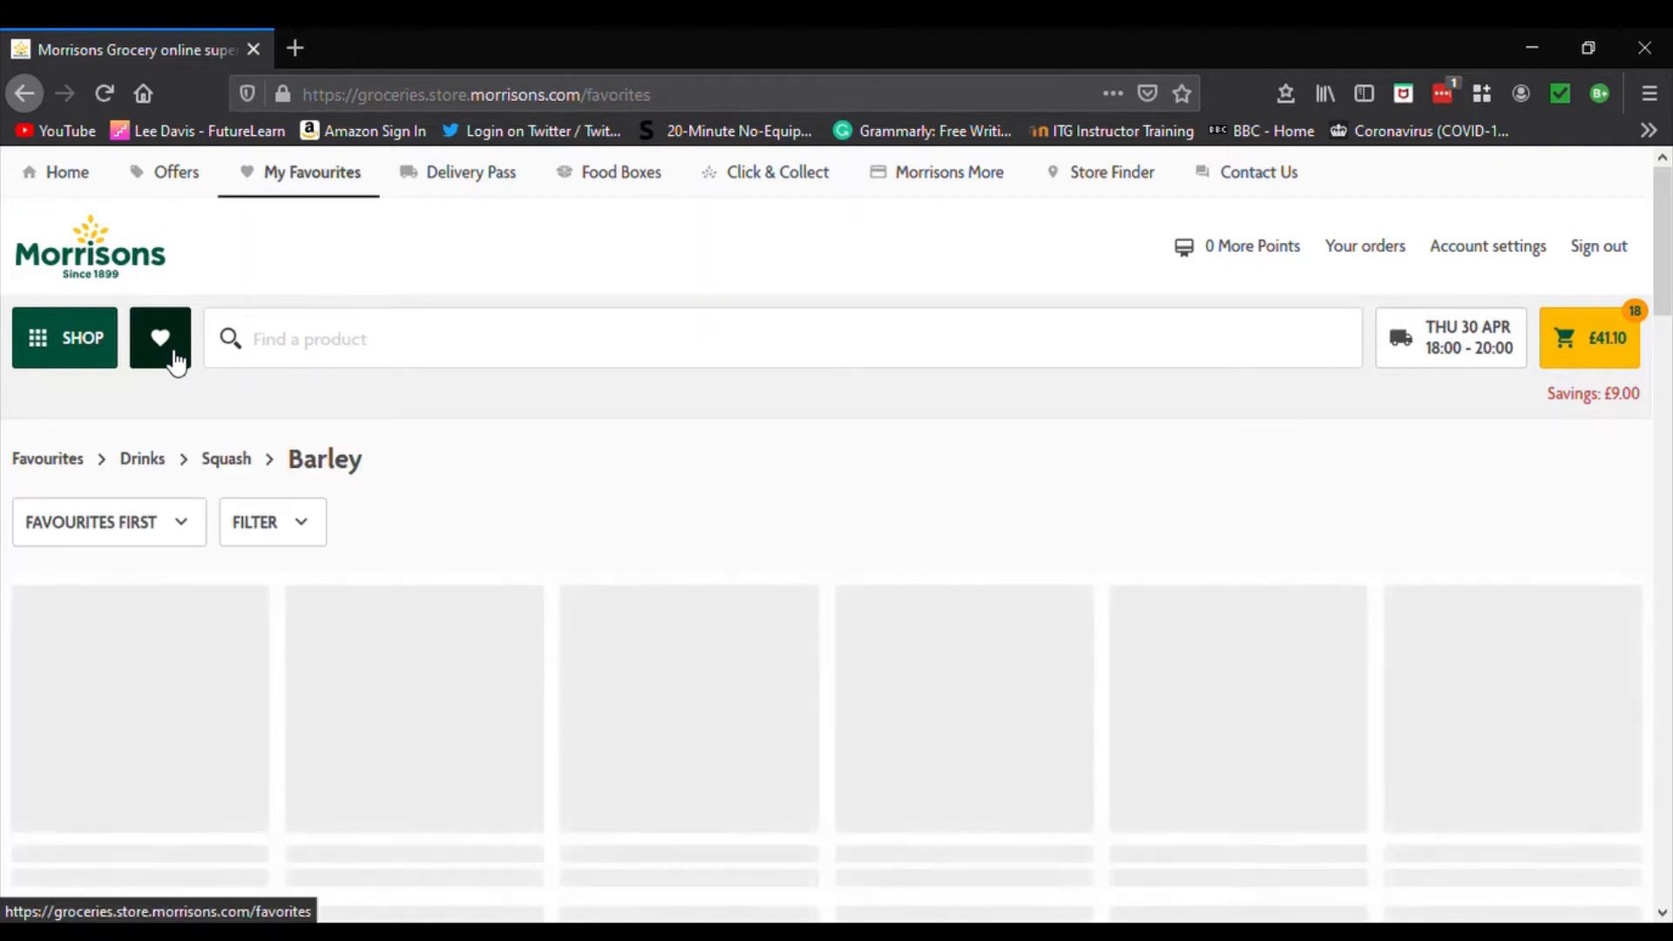
Lower the Nescafe Azera coffee to one in Favourites, dropping the trolley to £35.10.
scroll(811, 481, down, 2)
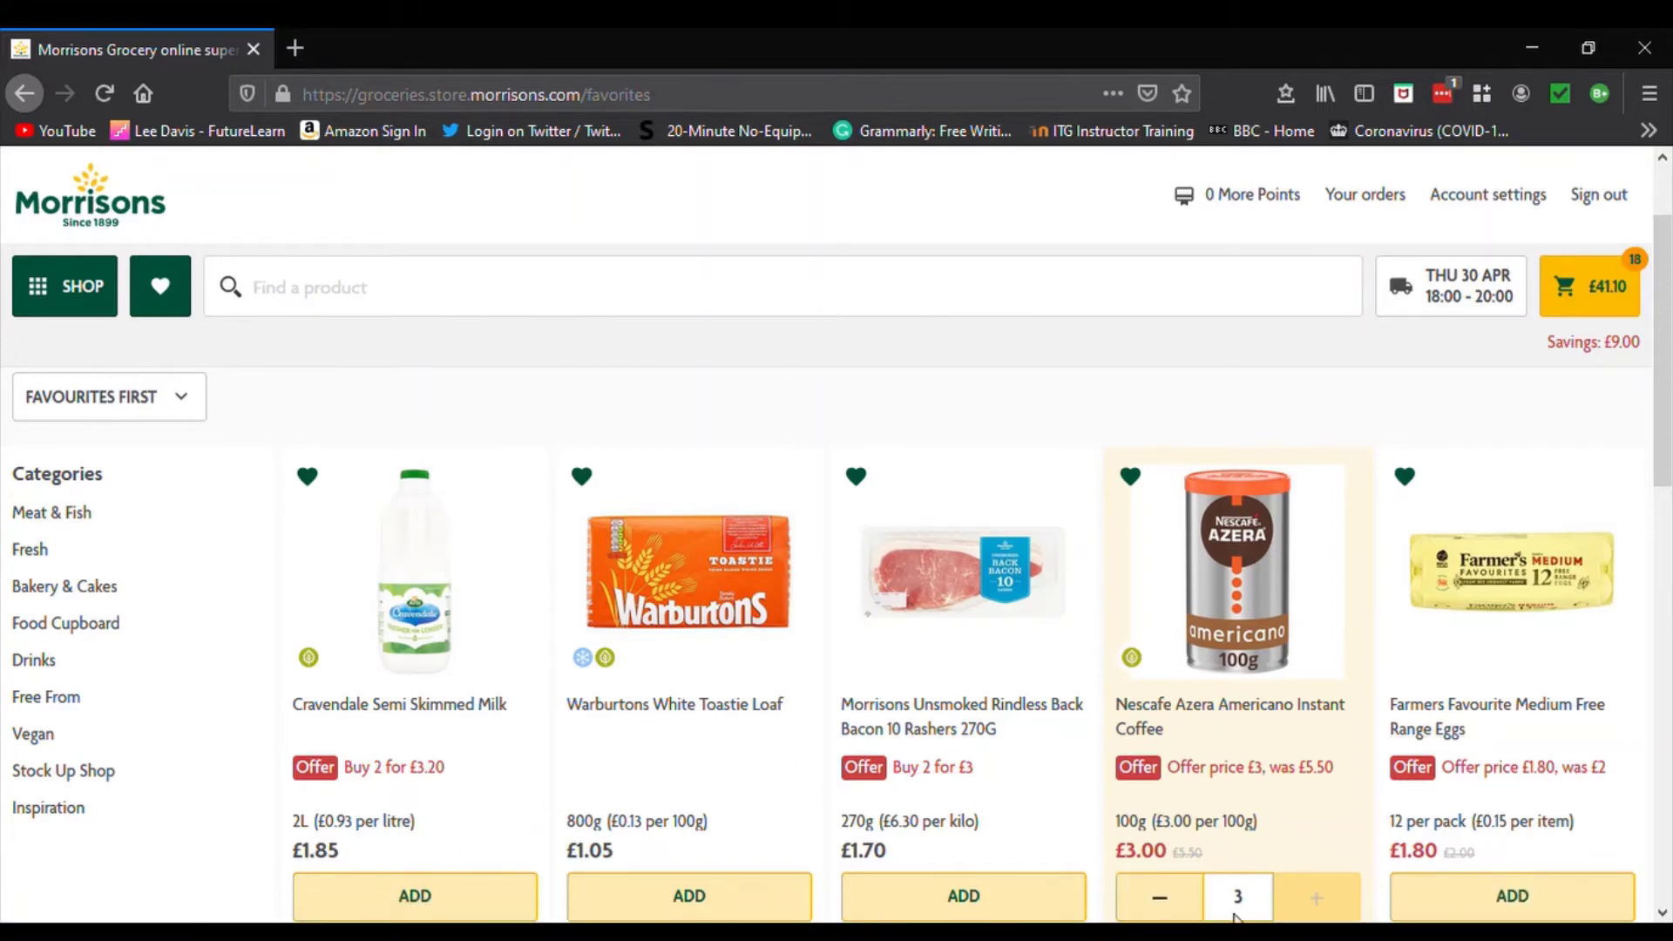
click(1180, 904)
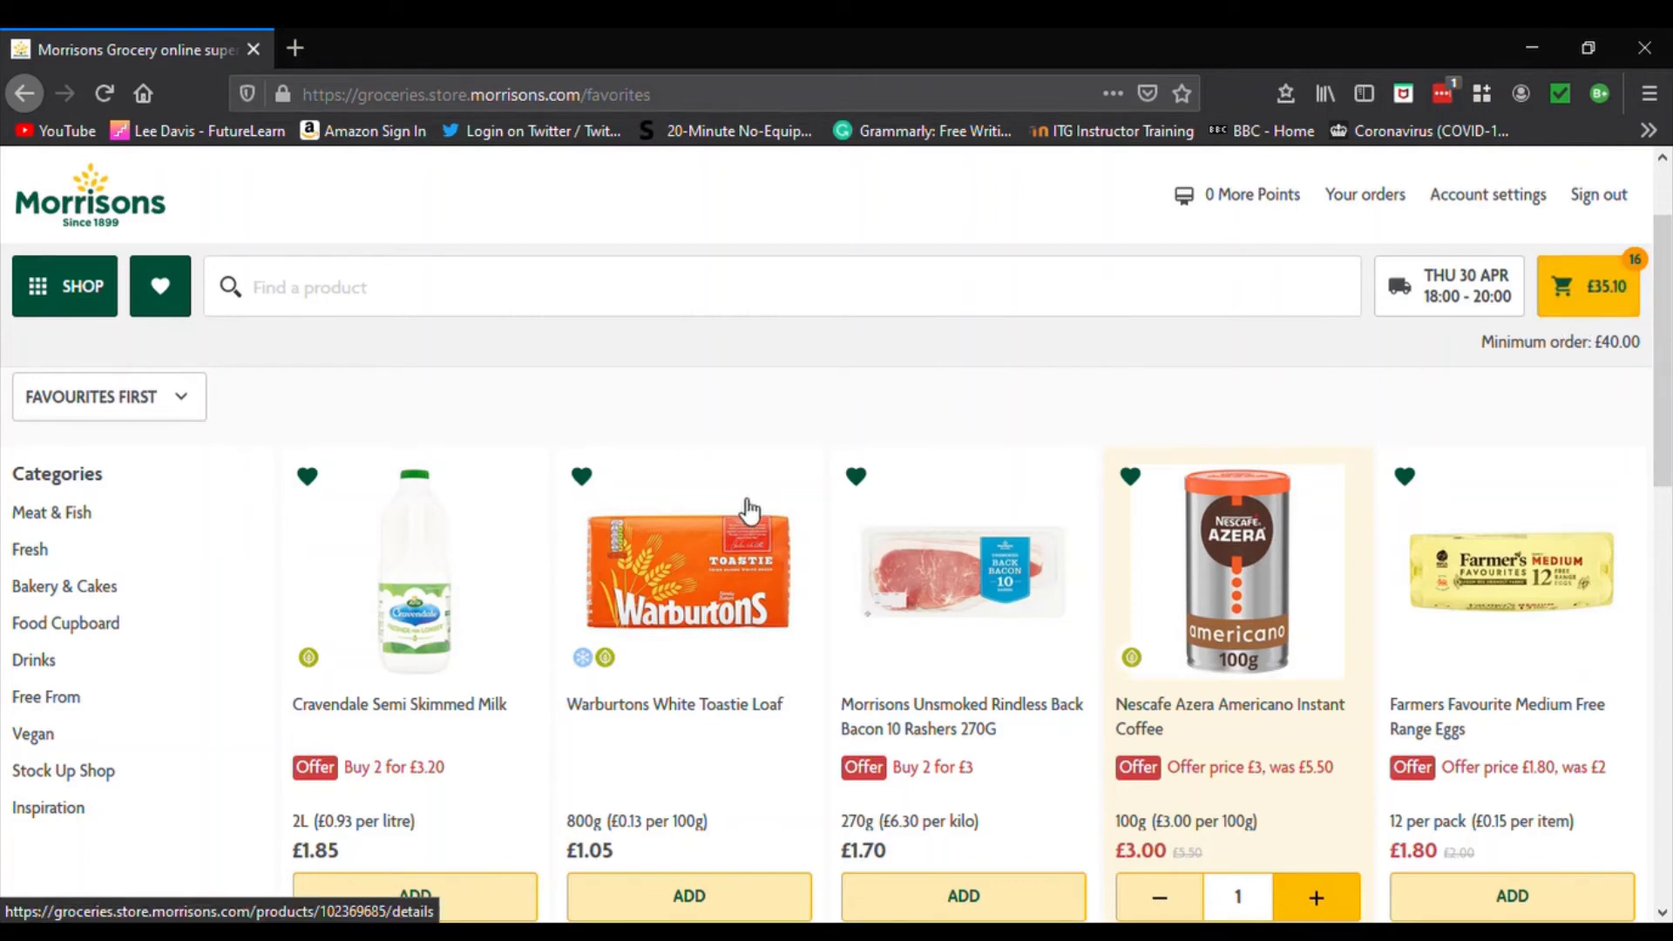
scroll(750, 510, down, 2)
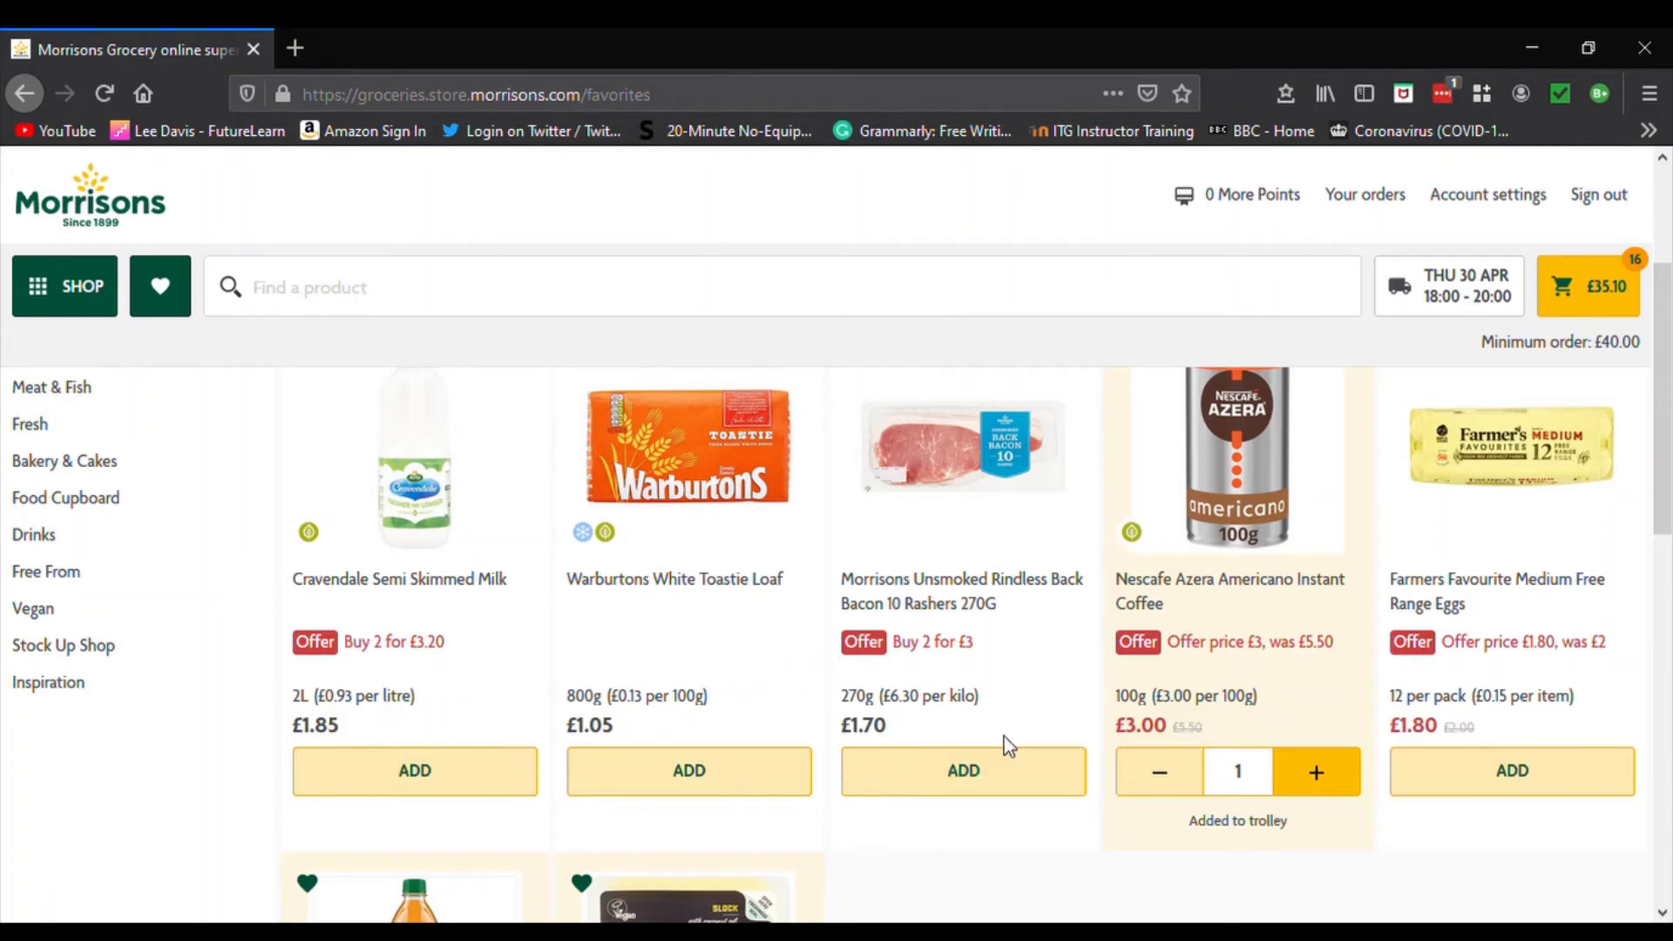
scroll(1006, 719, up, 4)
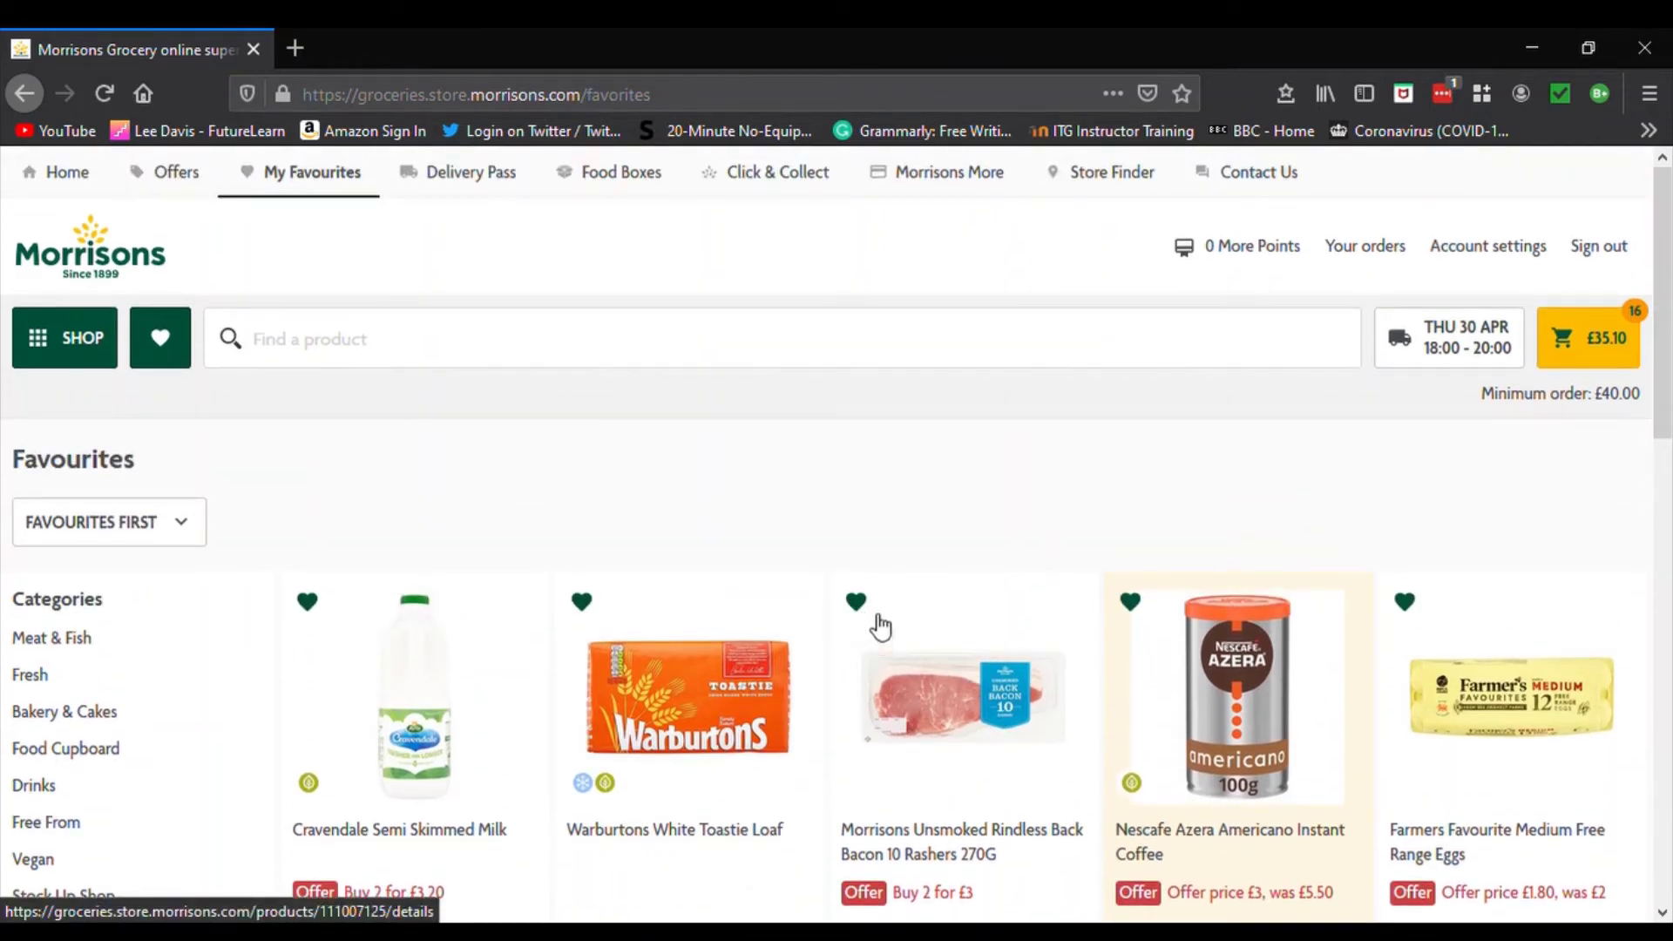
scroll(932, 708, down, 3)
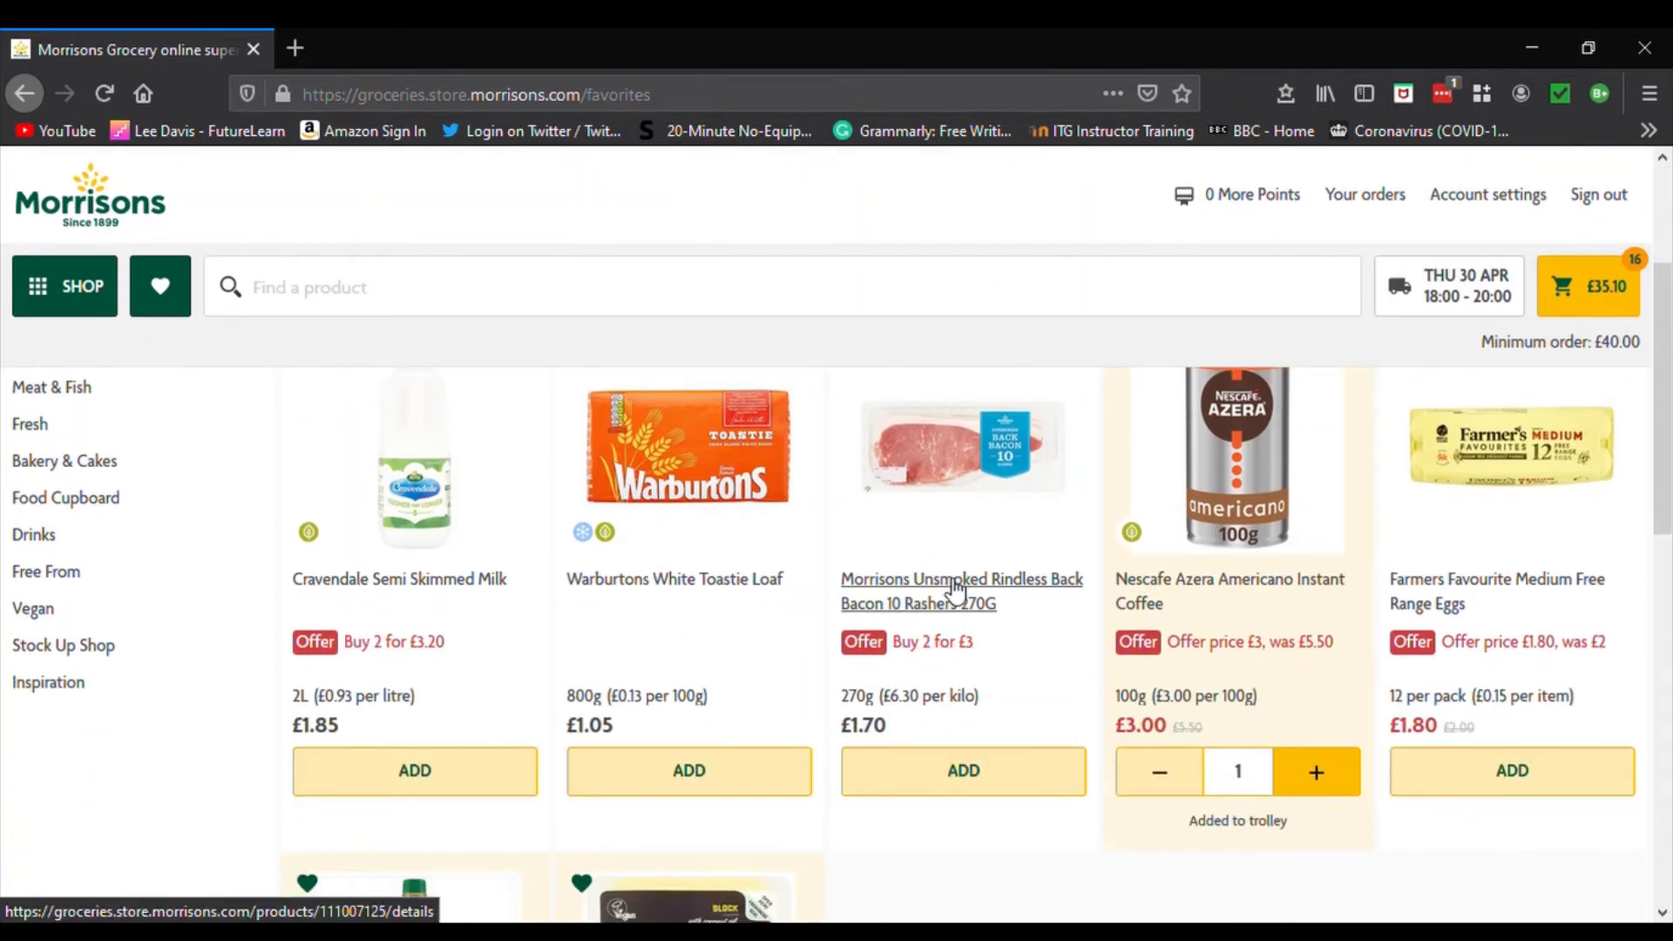
Remove the back bacon from favourites and reload the Favourites list.
click(947, 489)
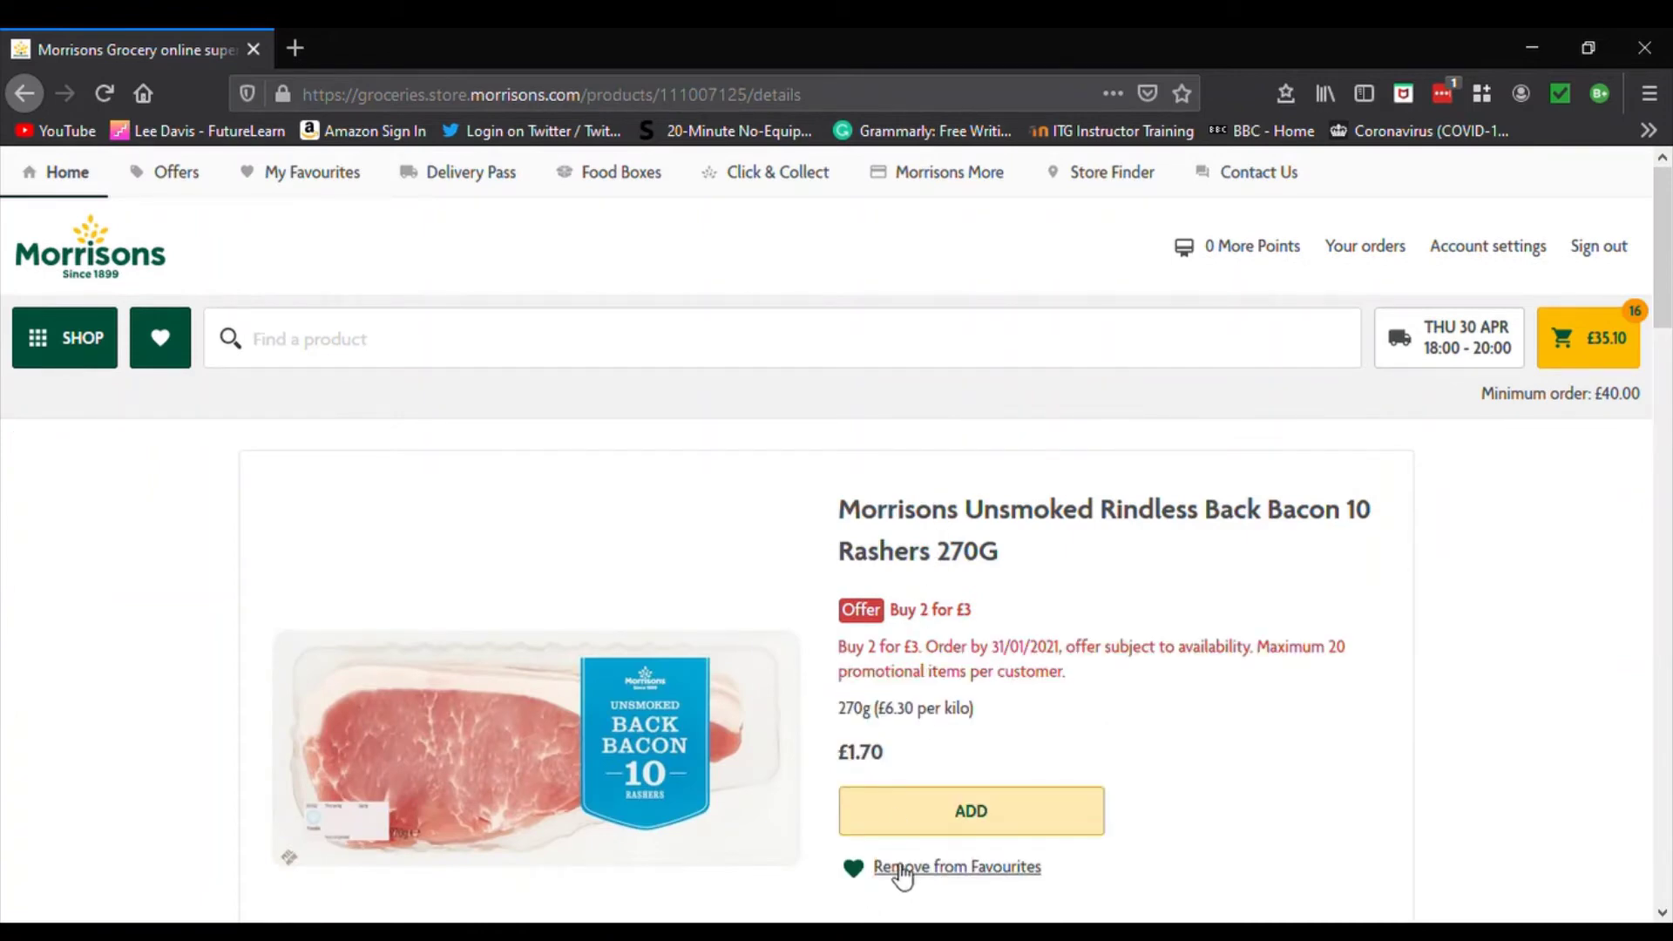
click(939, 876)
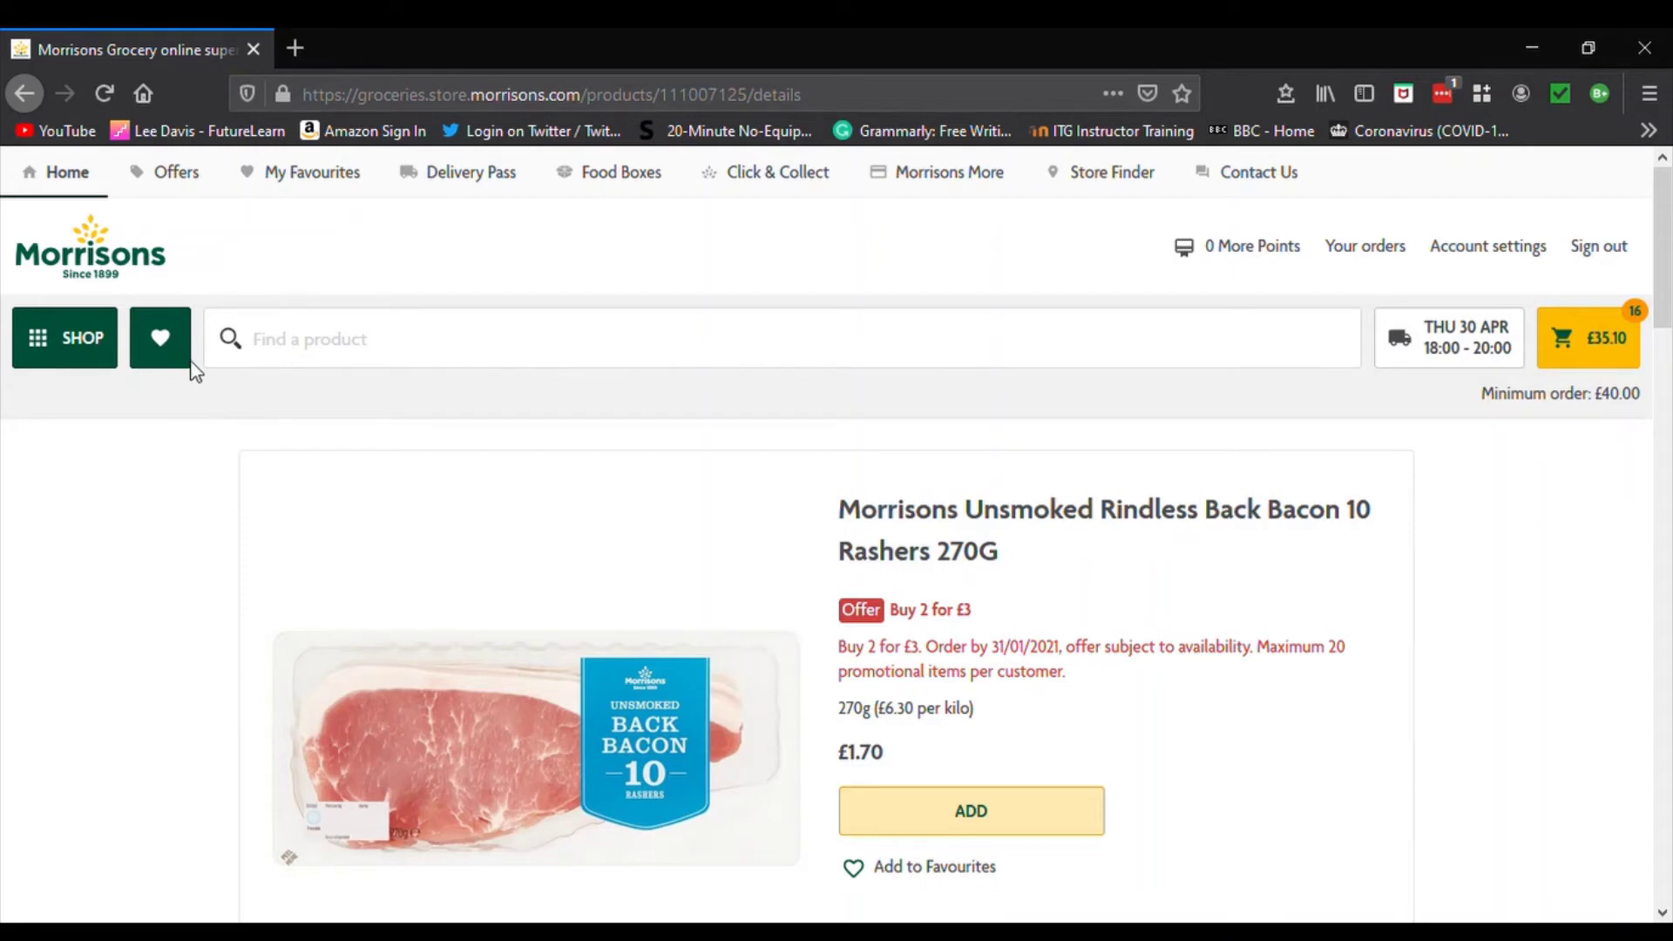
click(158, 342)
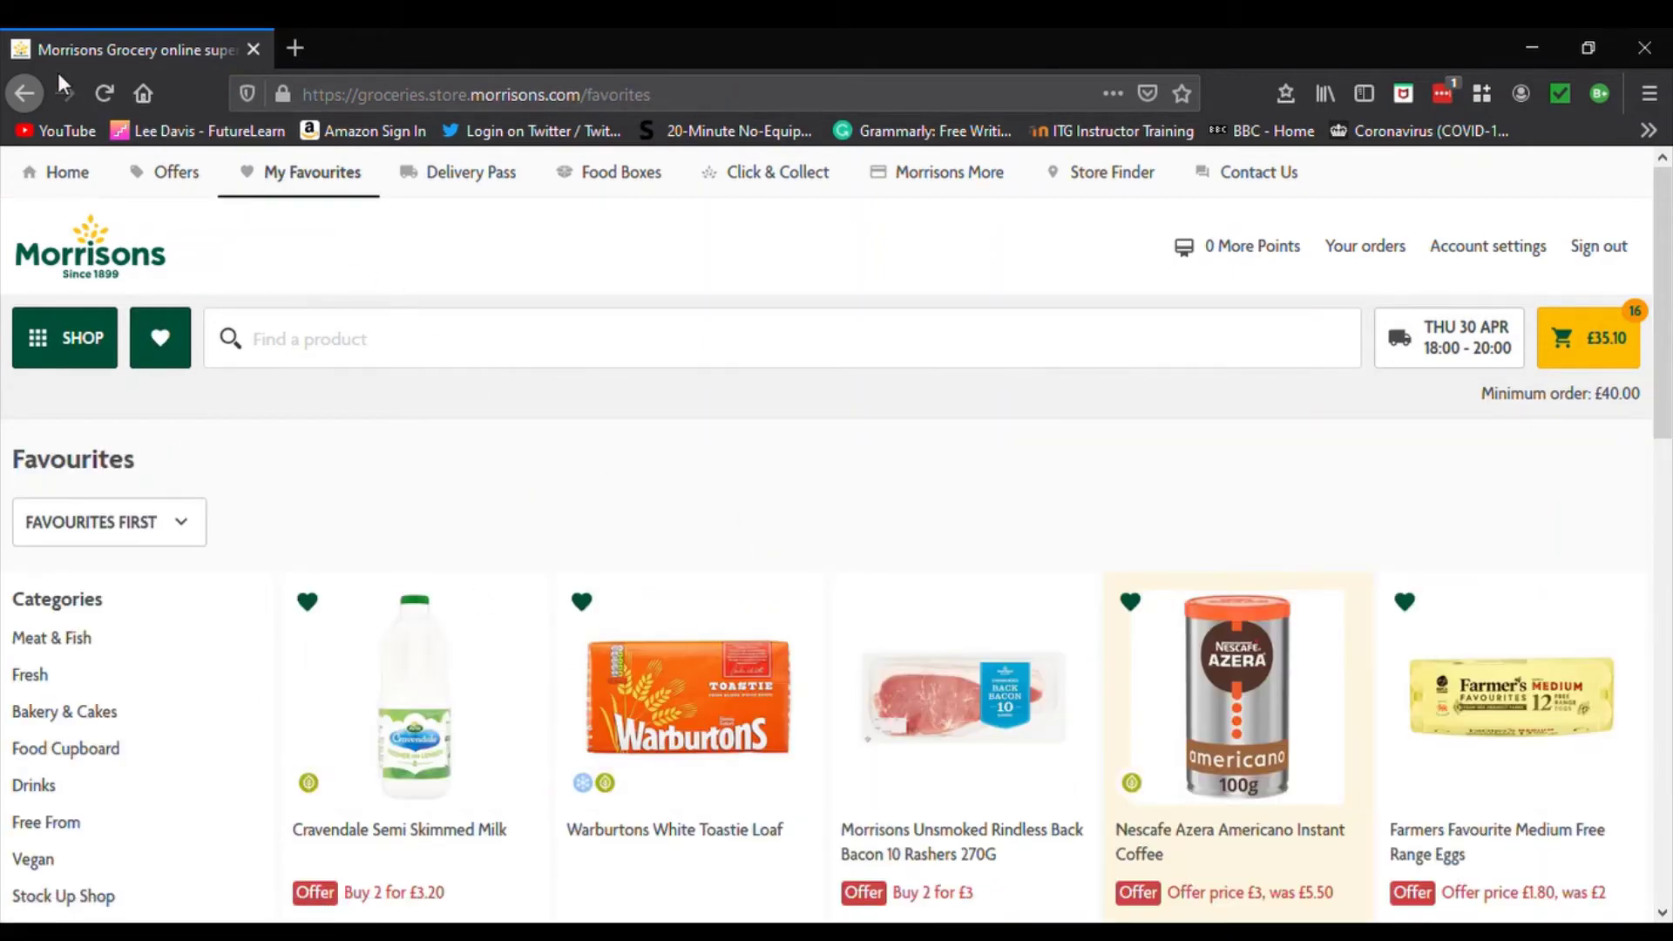
click(107, 96)
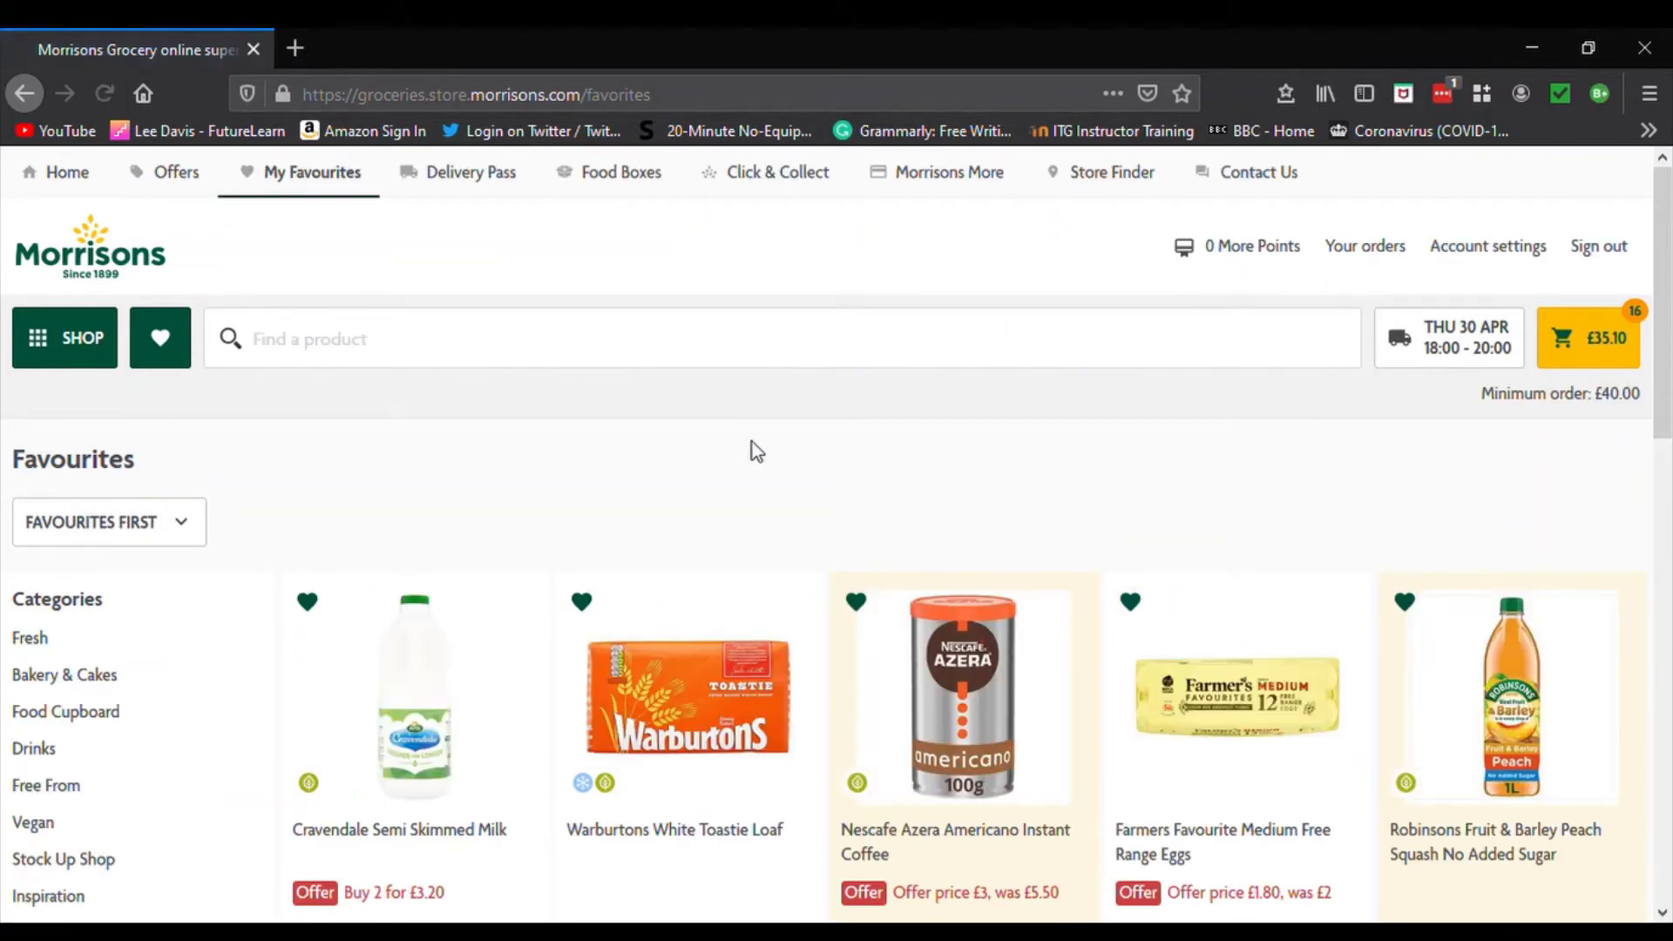
Unfavourite Farmers Favourite Medium Free Range Eggs, leaving five favourited products.
scroll(758, 453, down, 1)
scroll(767, 469, down, 3)
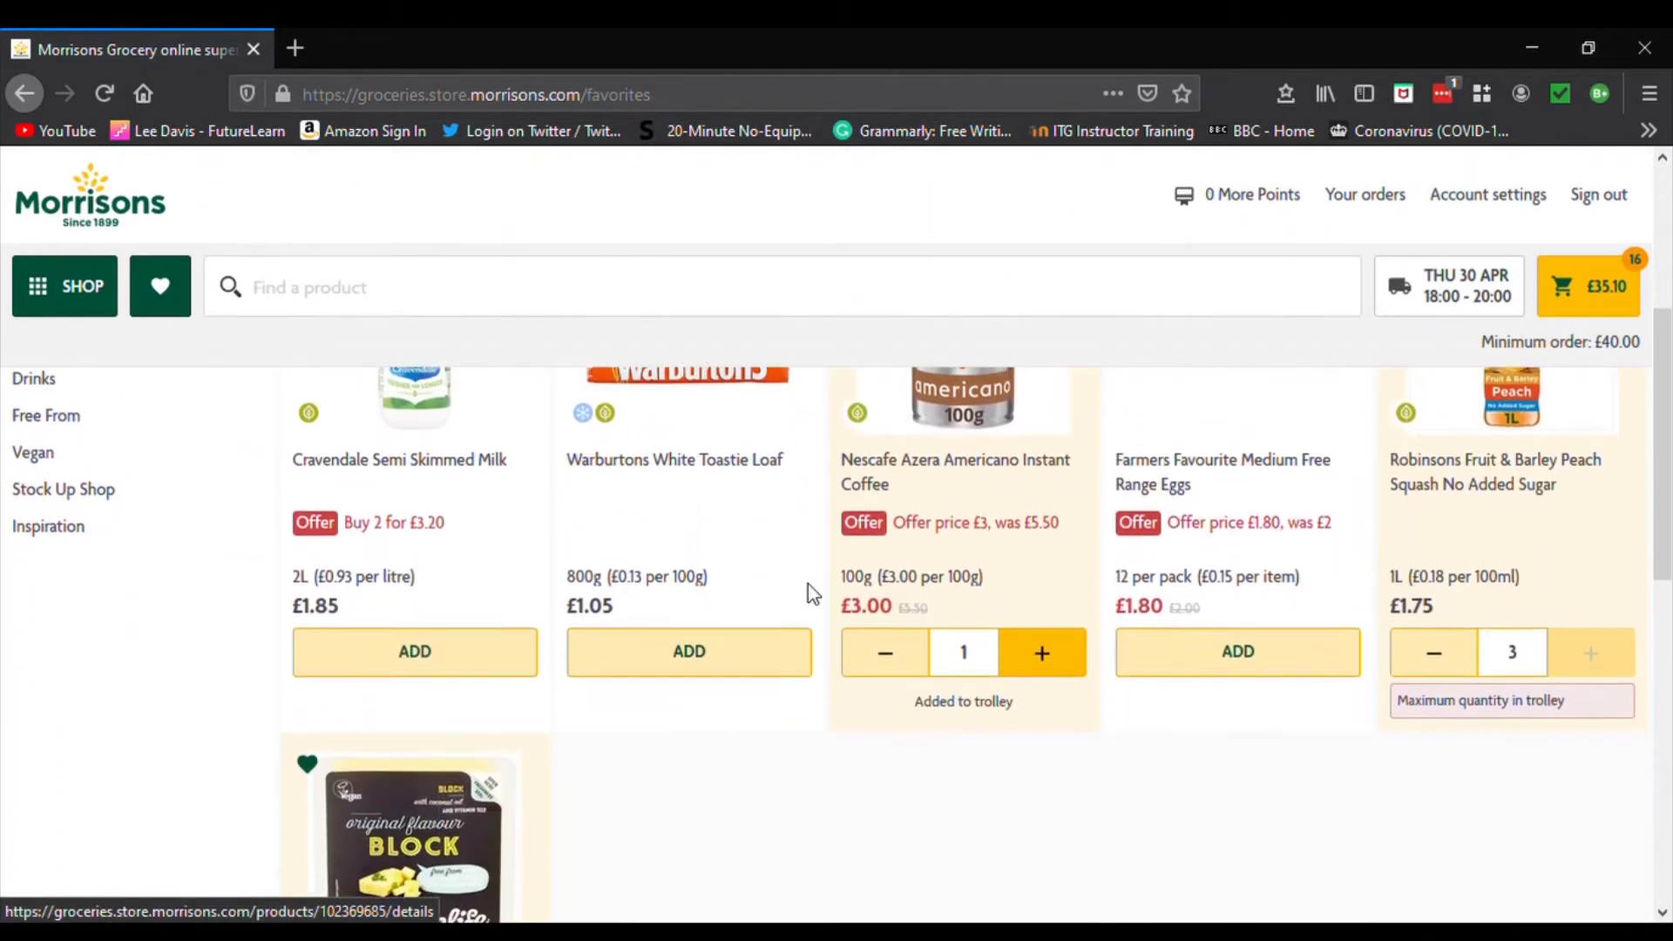
scroll(777, 877, down, 1)
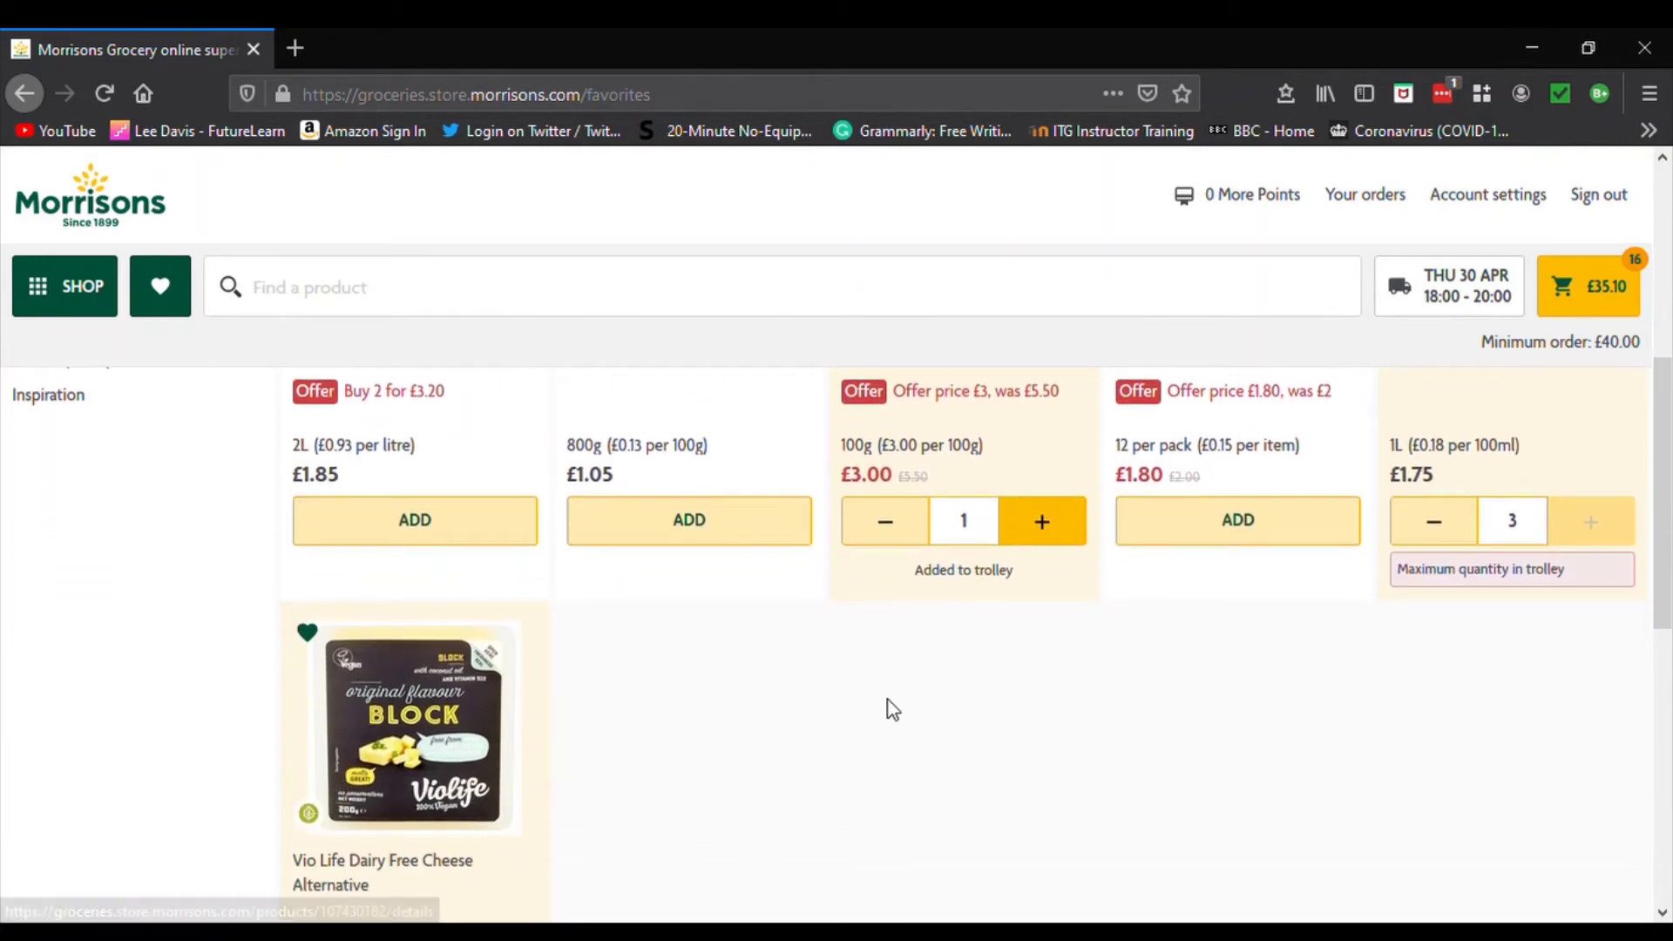
scroll(884, 706, up, 4)
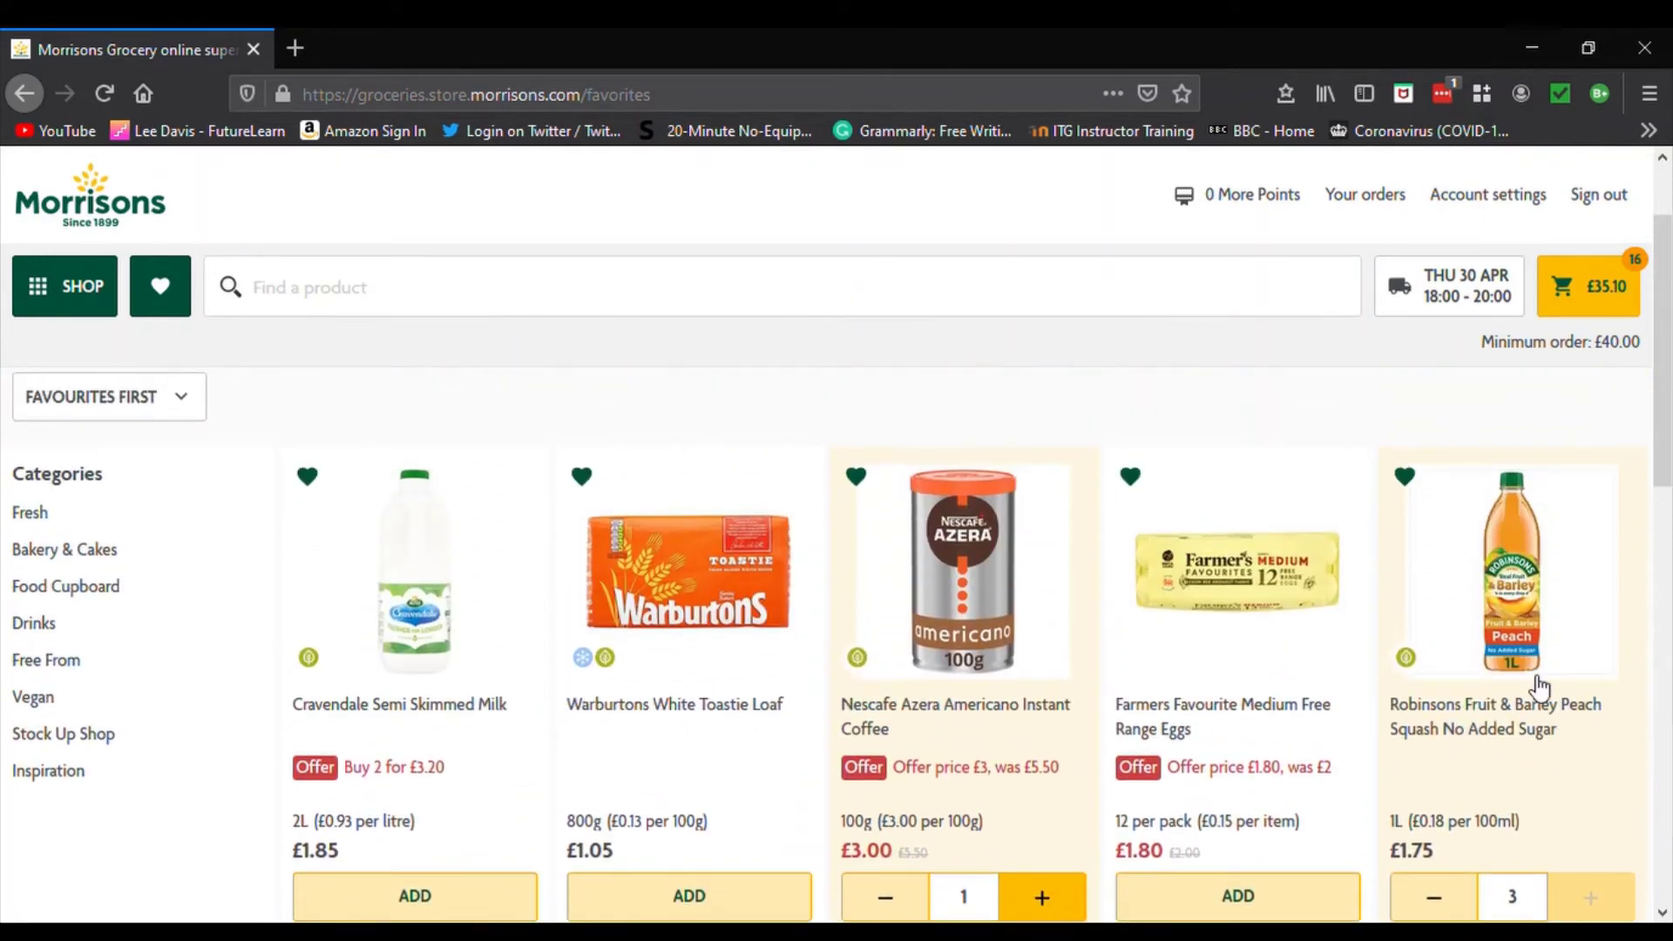
click(1240, 567)
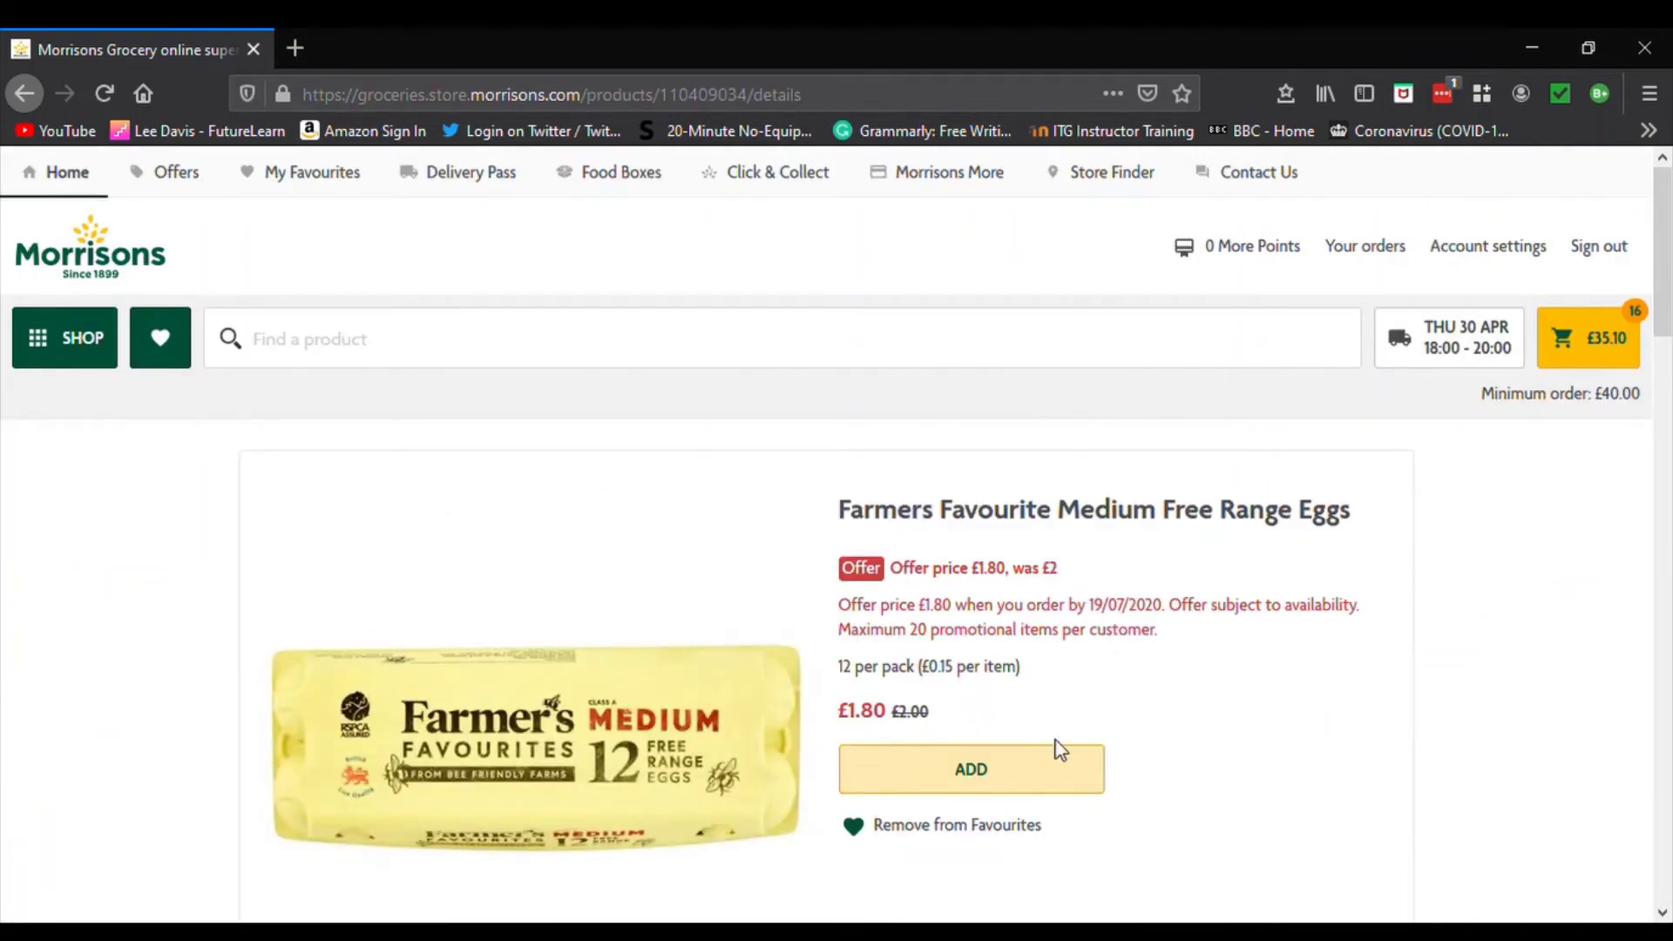
click(953, 830)
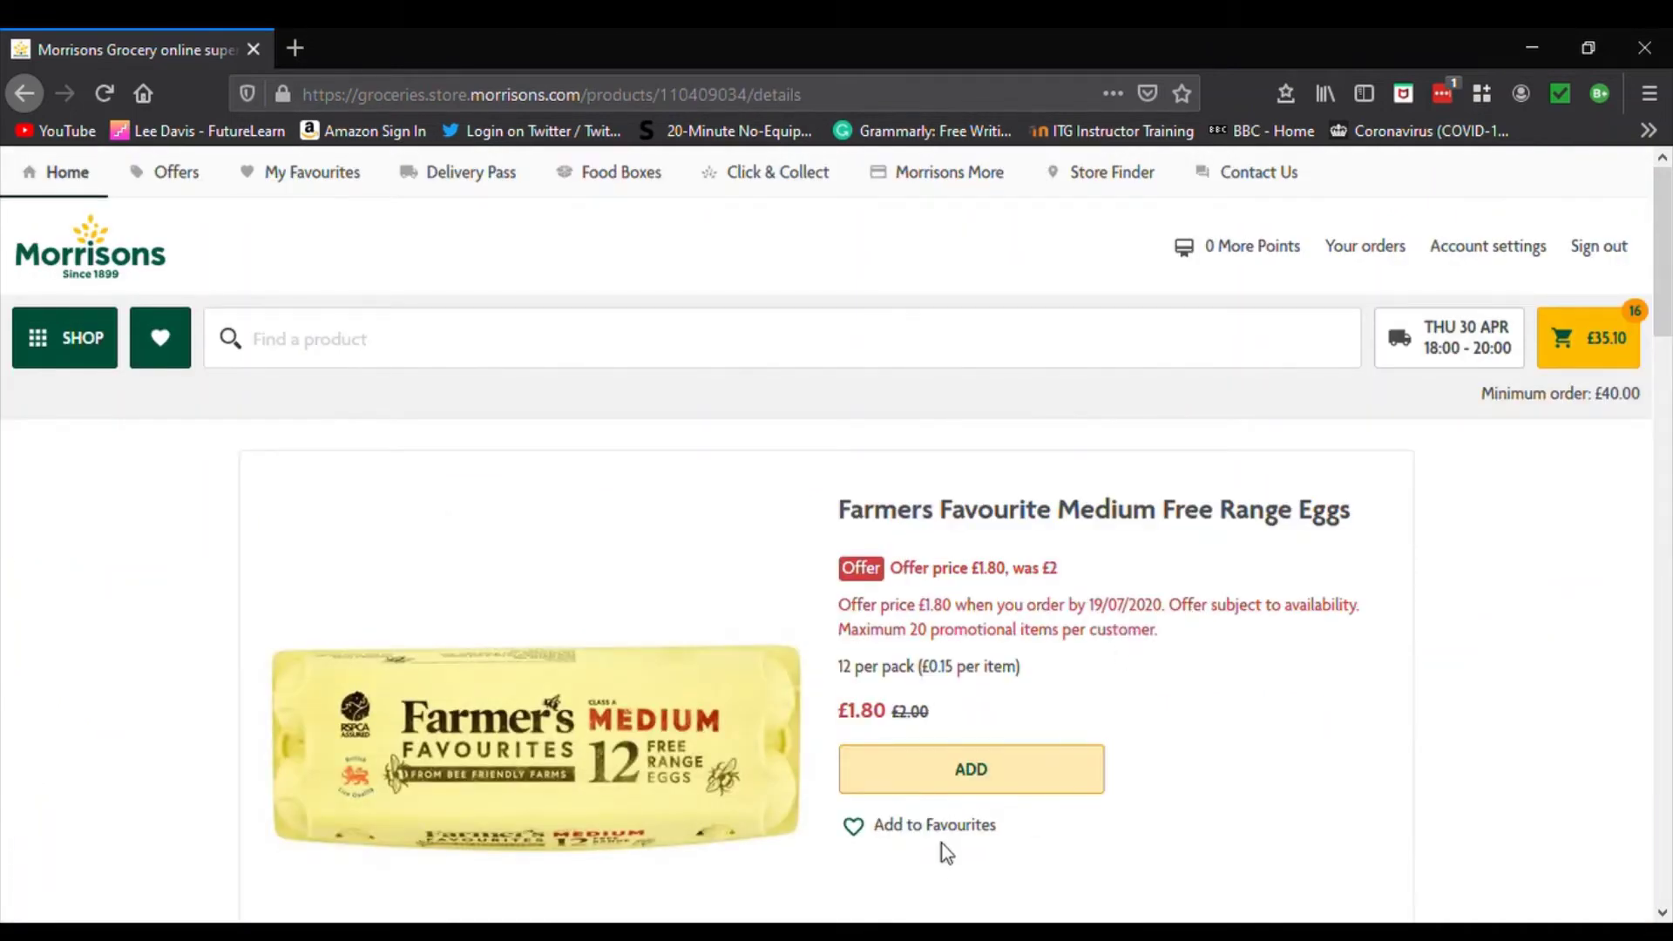
click(168, 346)
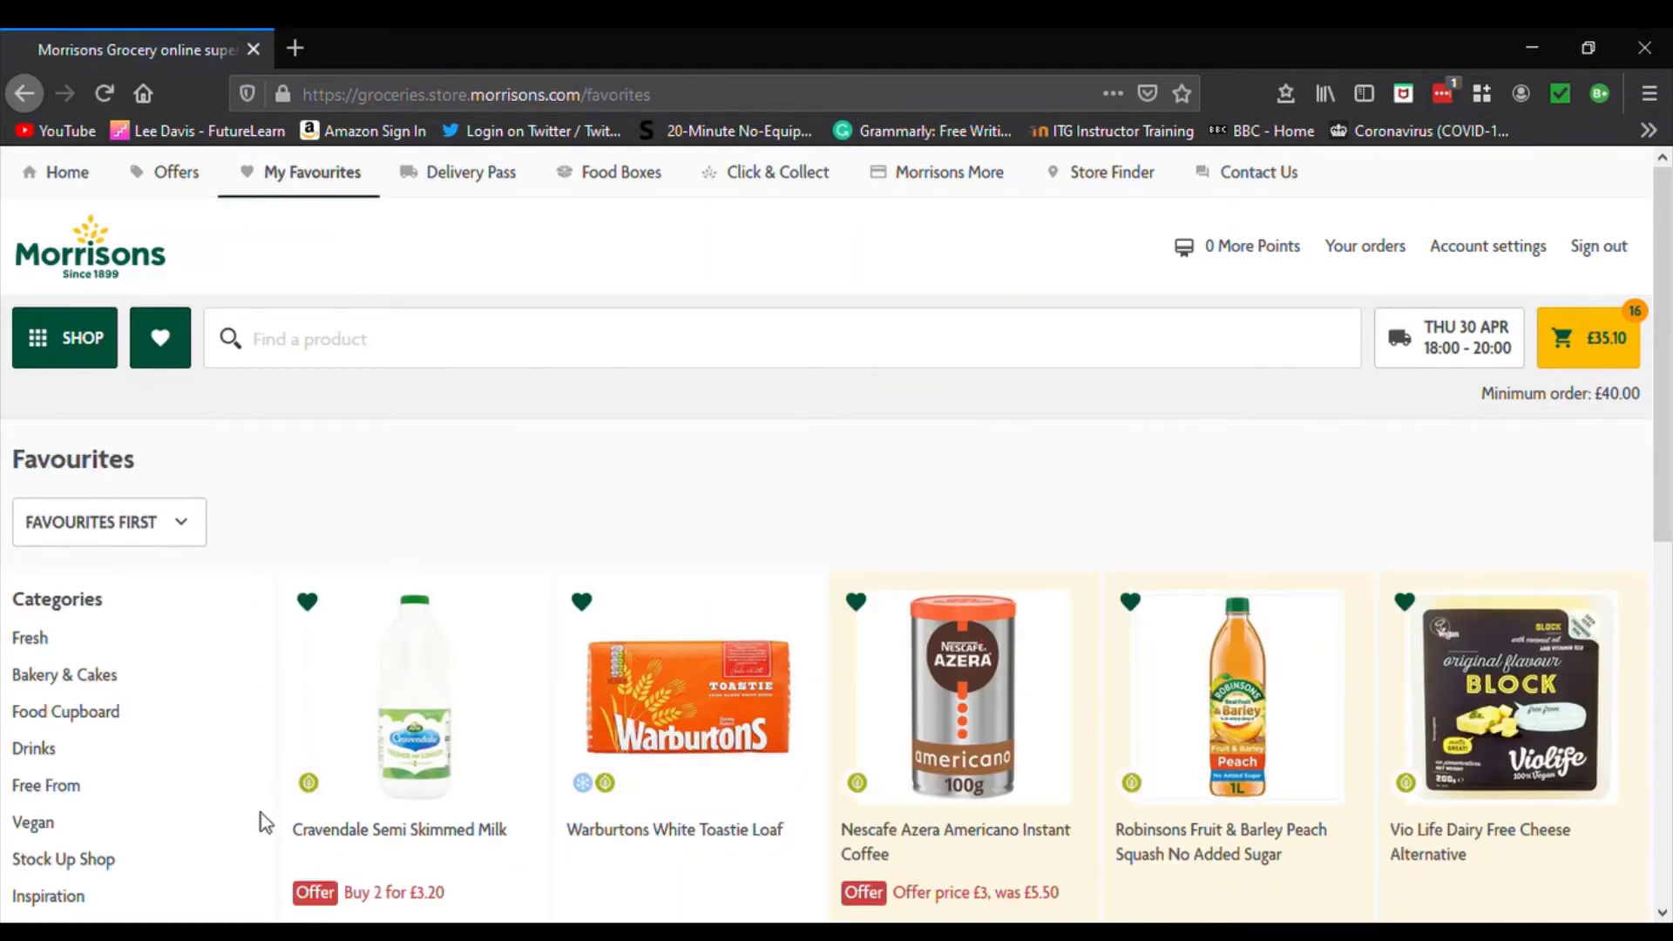
scroll(1524, 697, down, 3)
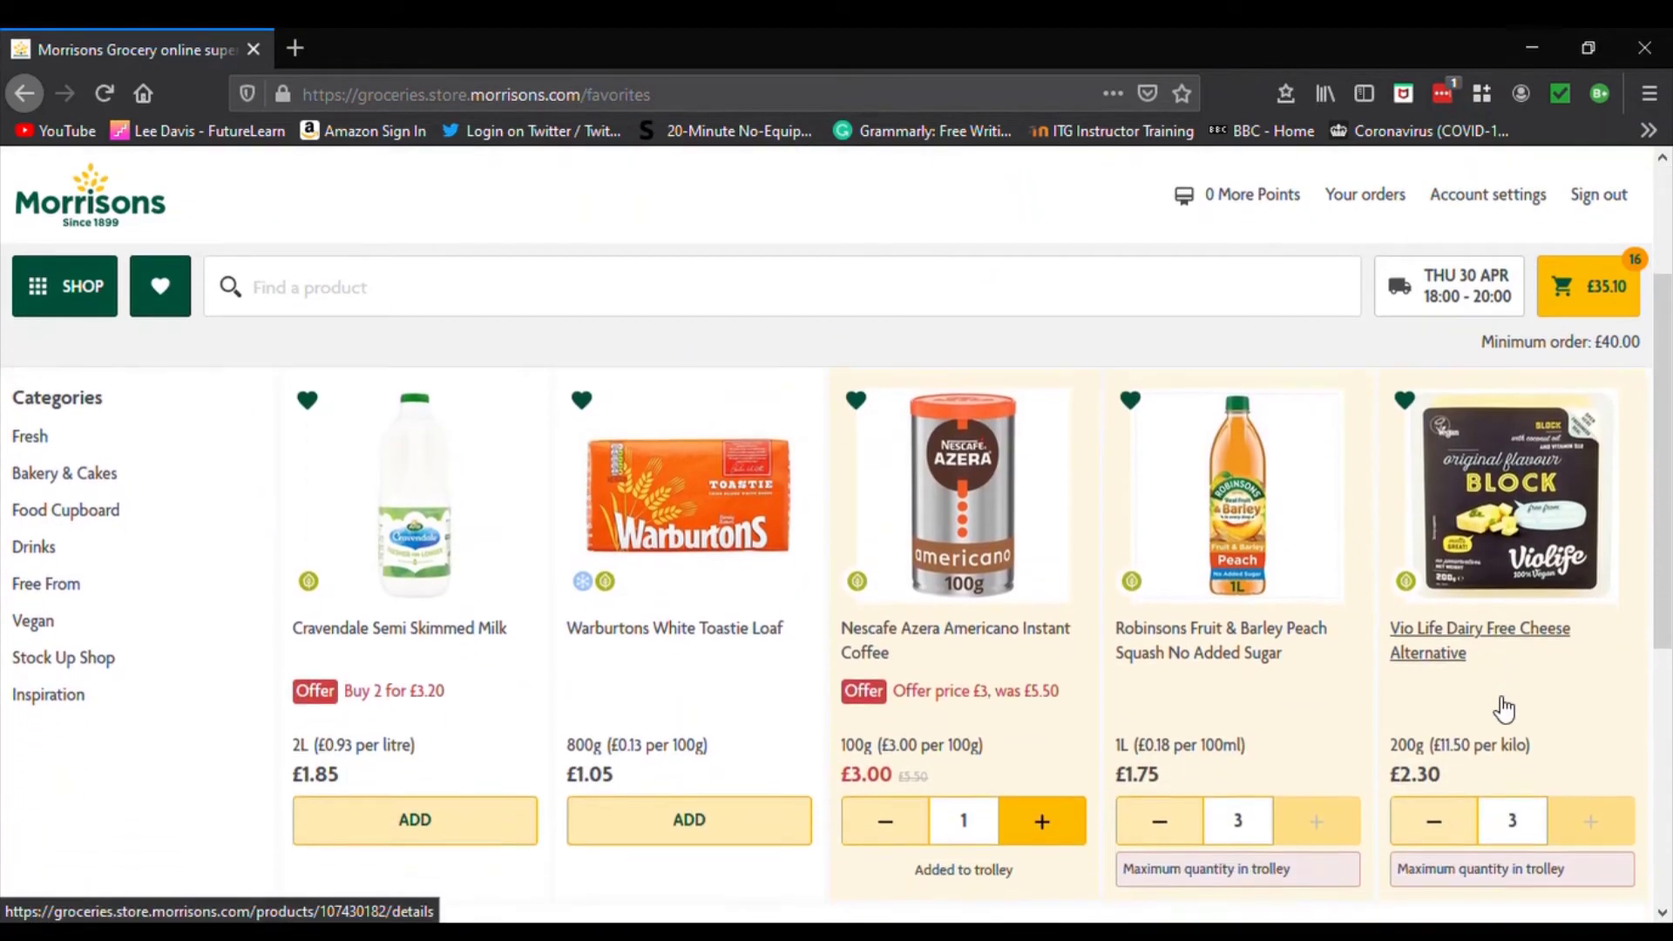
Put three Warburtons White Toastie Loaves and three Cravendale Semi Skimmed Milks in the trolley: 22 items, £43.30.
scroll(1501, 707, down, 3)
scroll(1478, 721, up, 5)
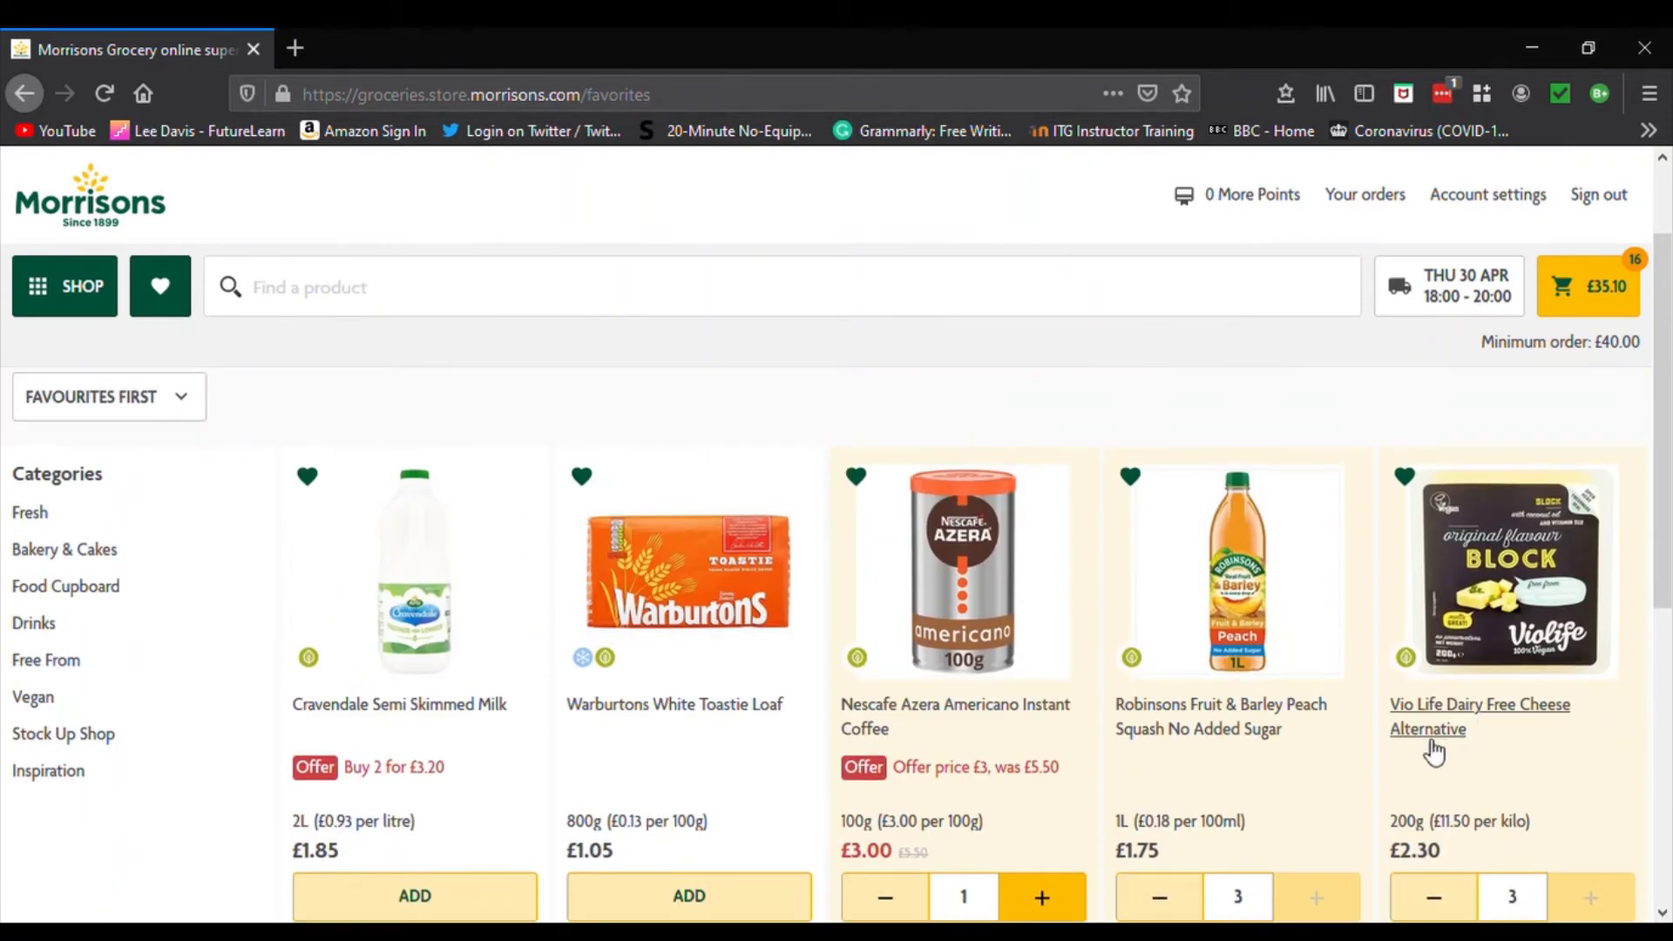
click(697, 898)
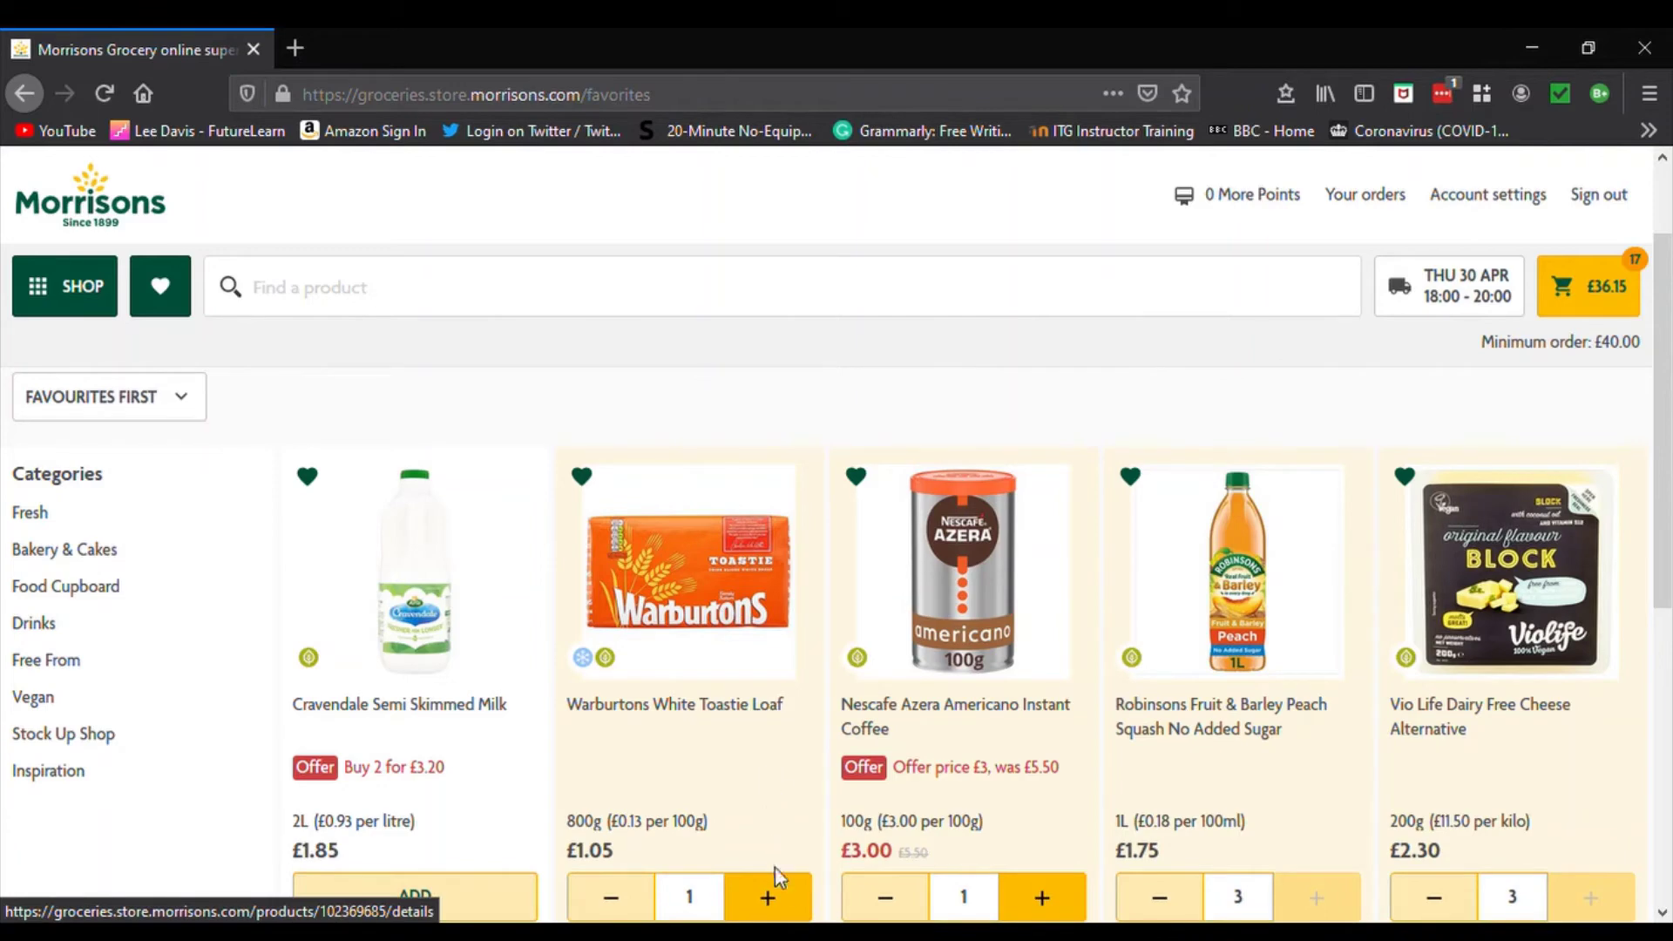
click(787, 897)
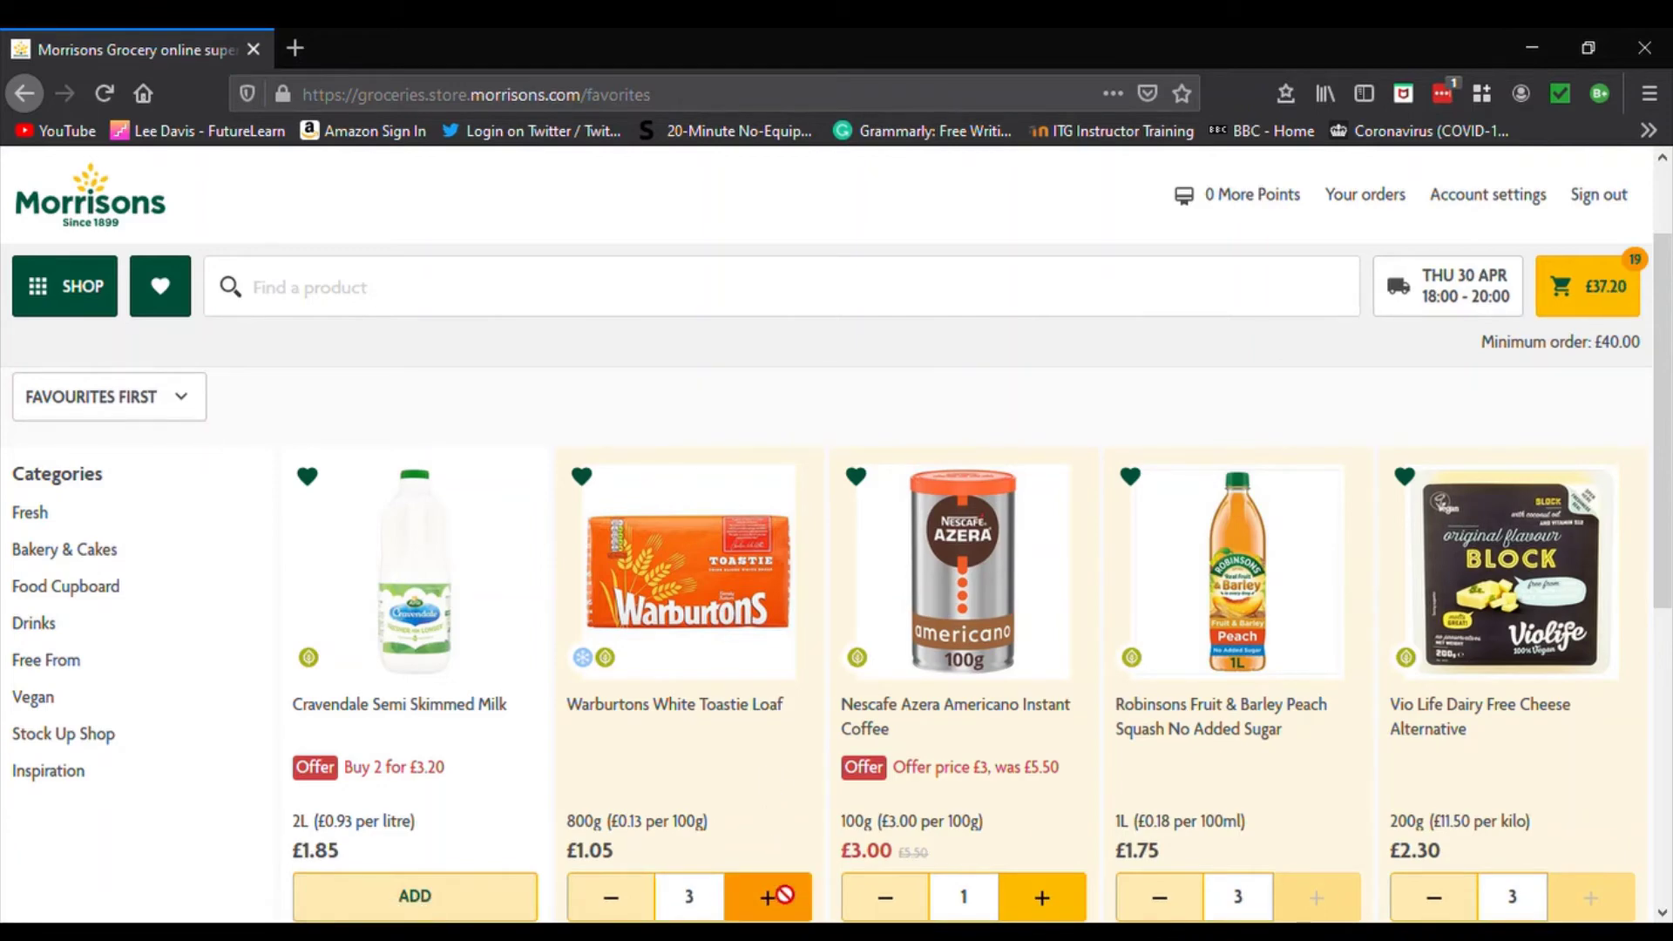
click(414, 894)
click(494, 897)
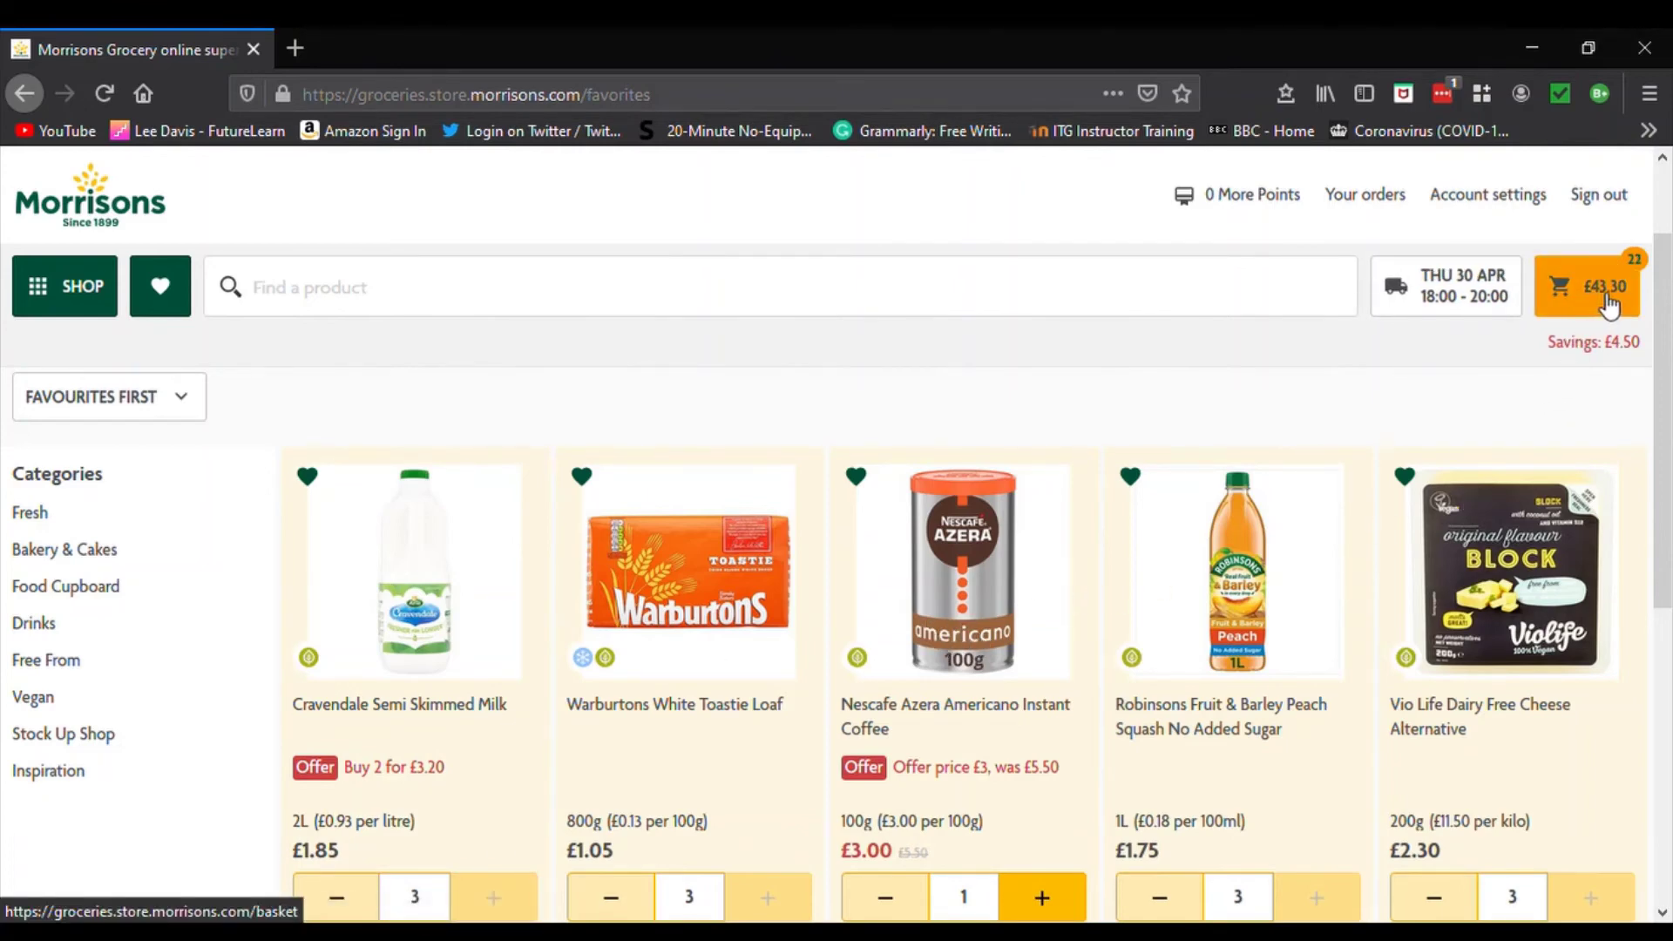
Open the trolley and highlight its 22 items, £4.50 savings, £0.00 delivery and bags rows.
click(1579, 300)
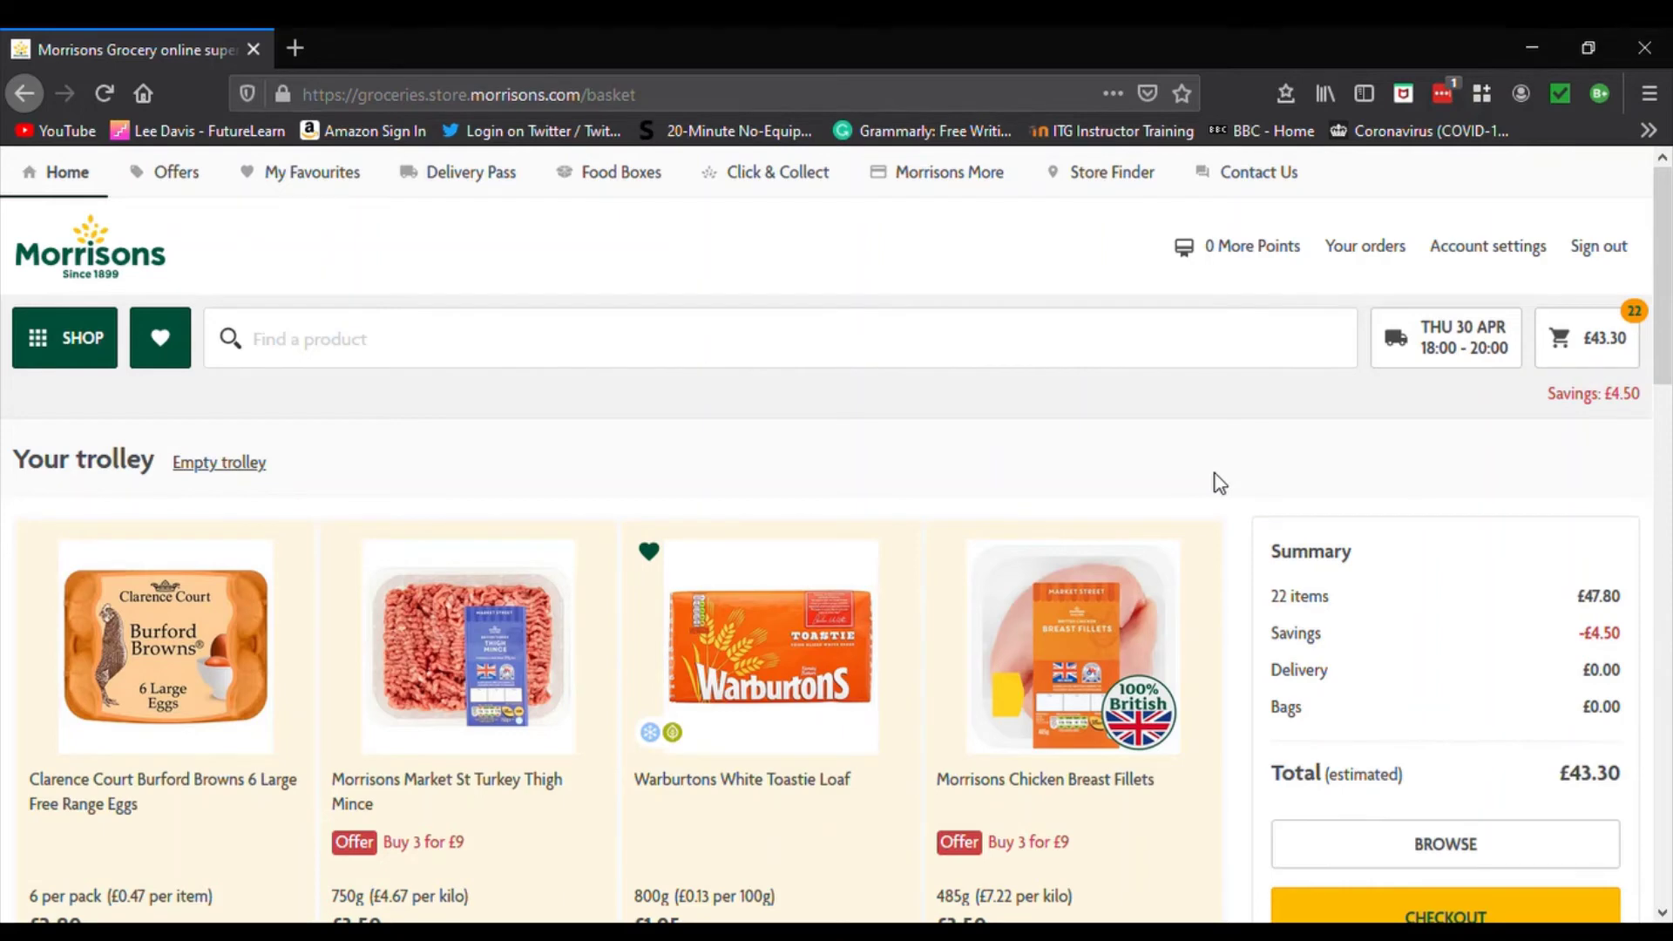
drag(1271, 636, 1610, 640)
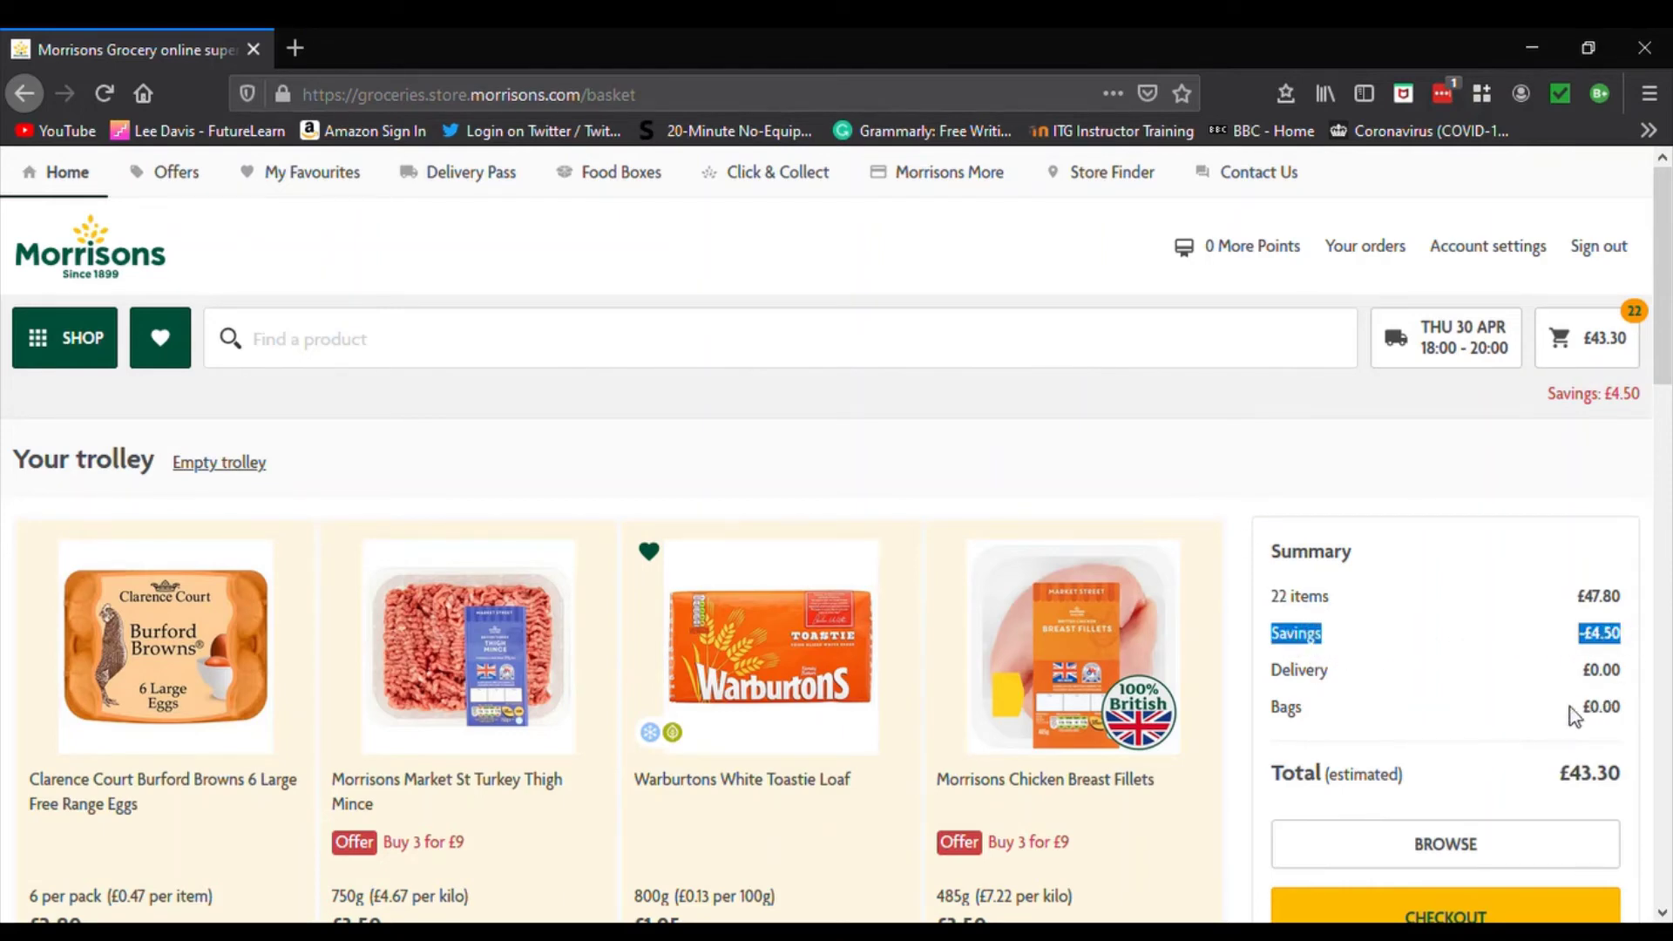
drag(1271, 598, 1322, 604)
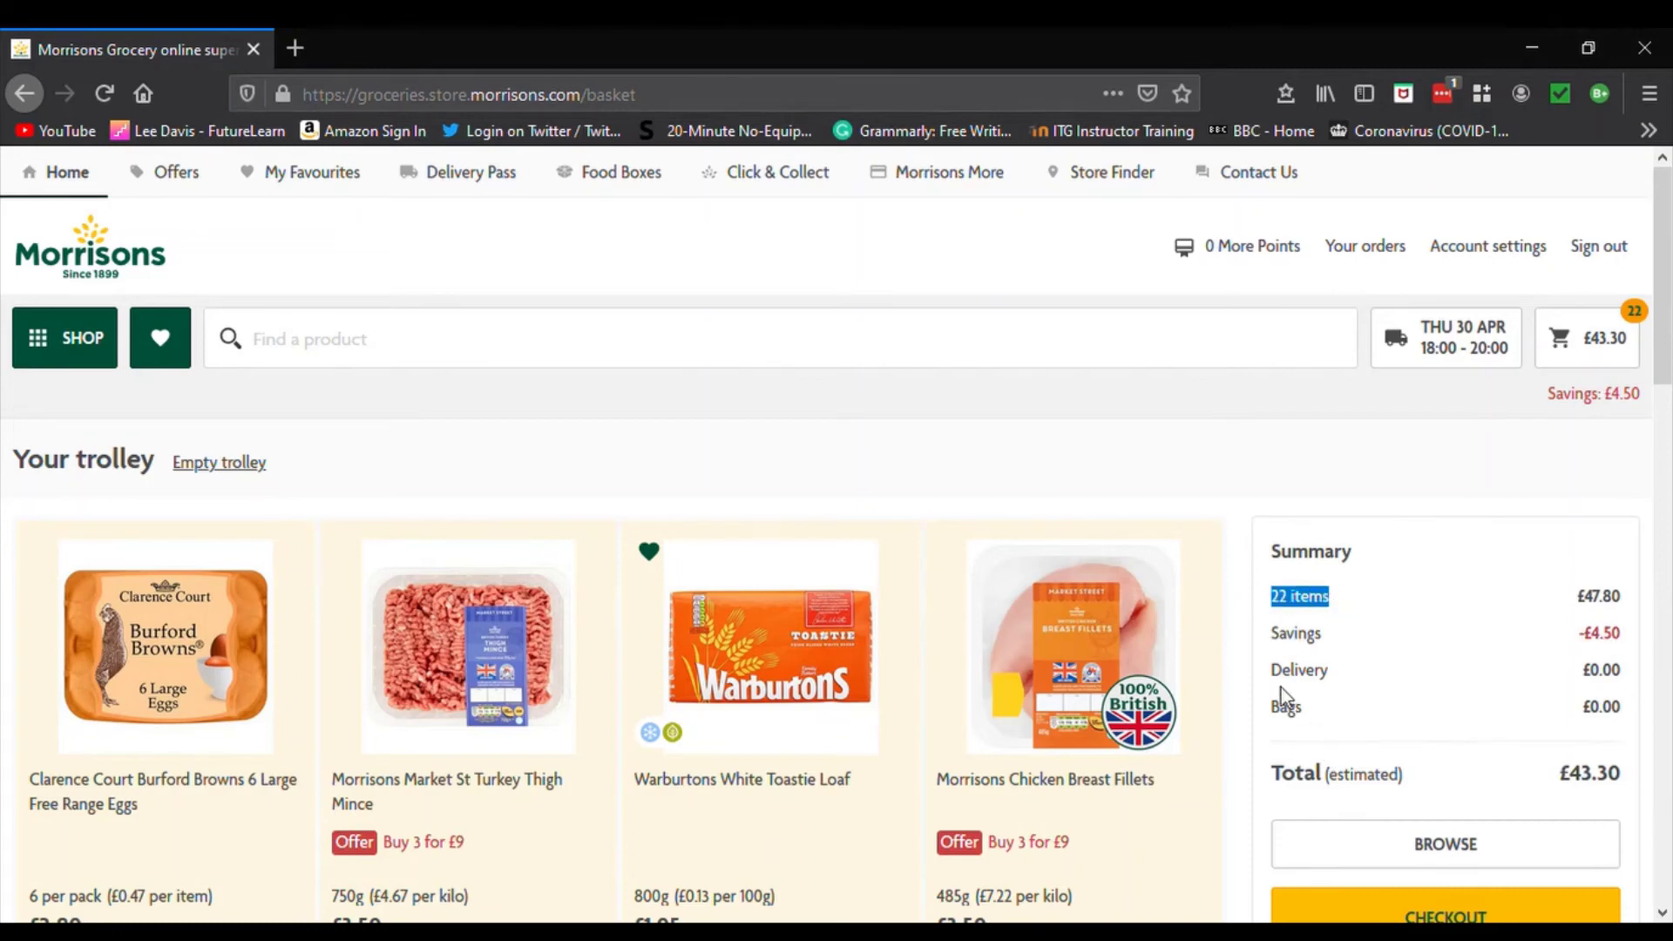
drag(1270, 675, 1646, 689)
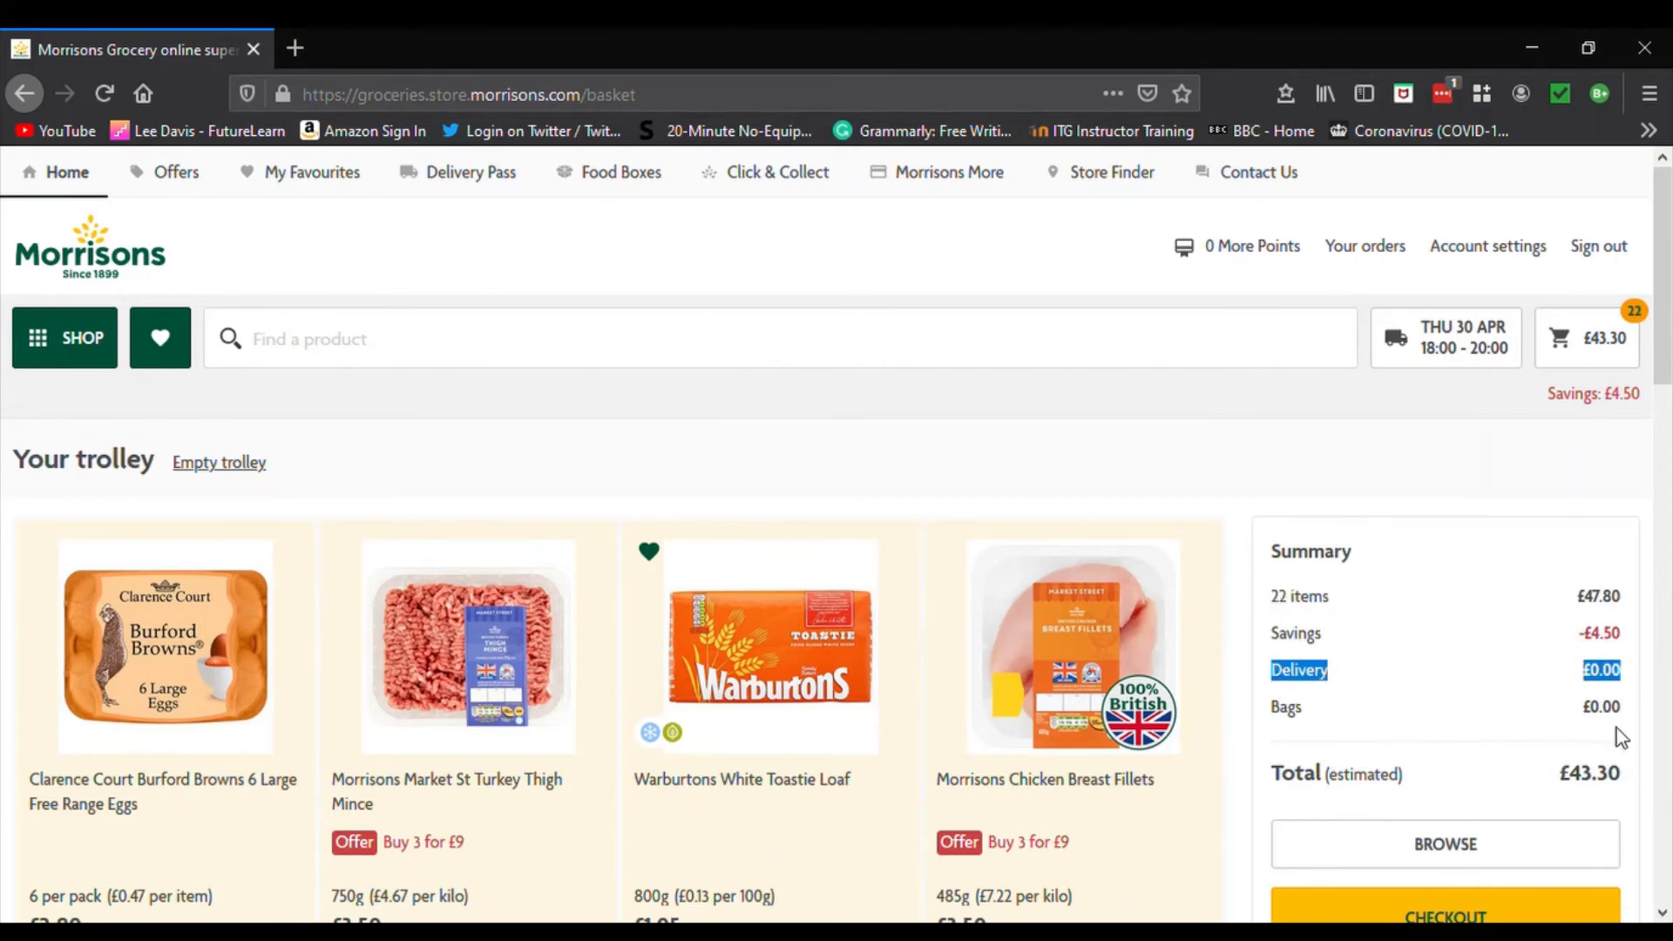
drag(1272, 718, 1636, 720)
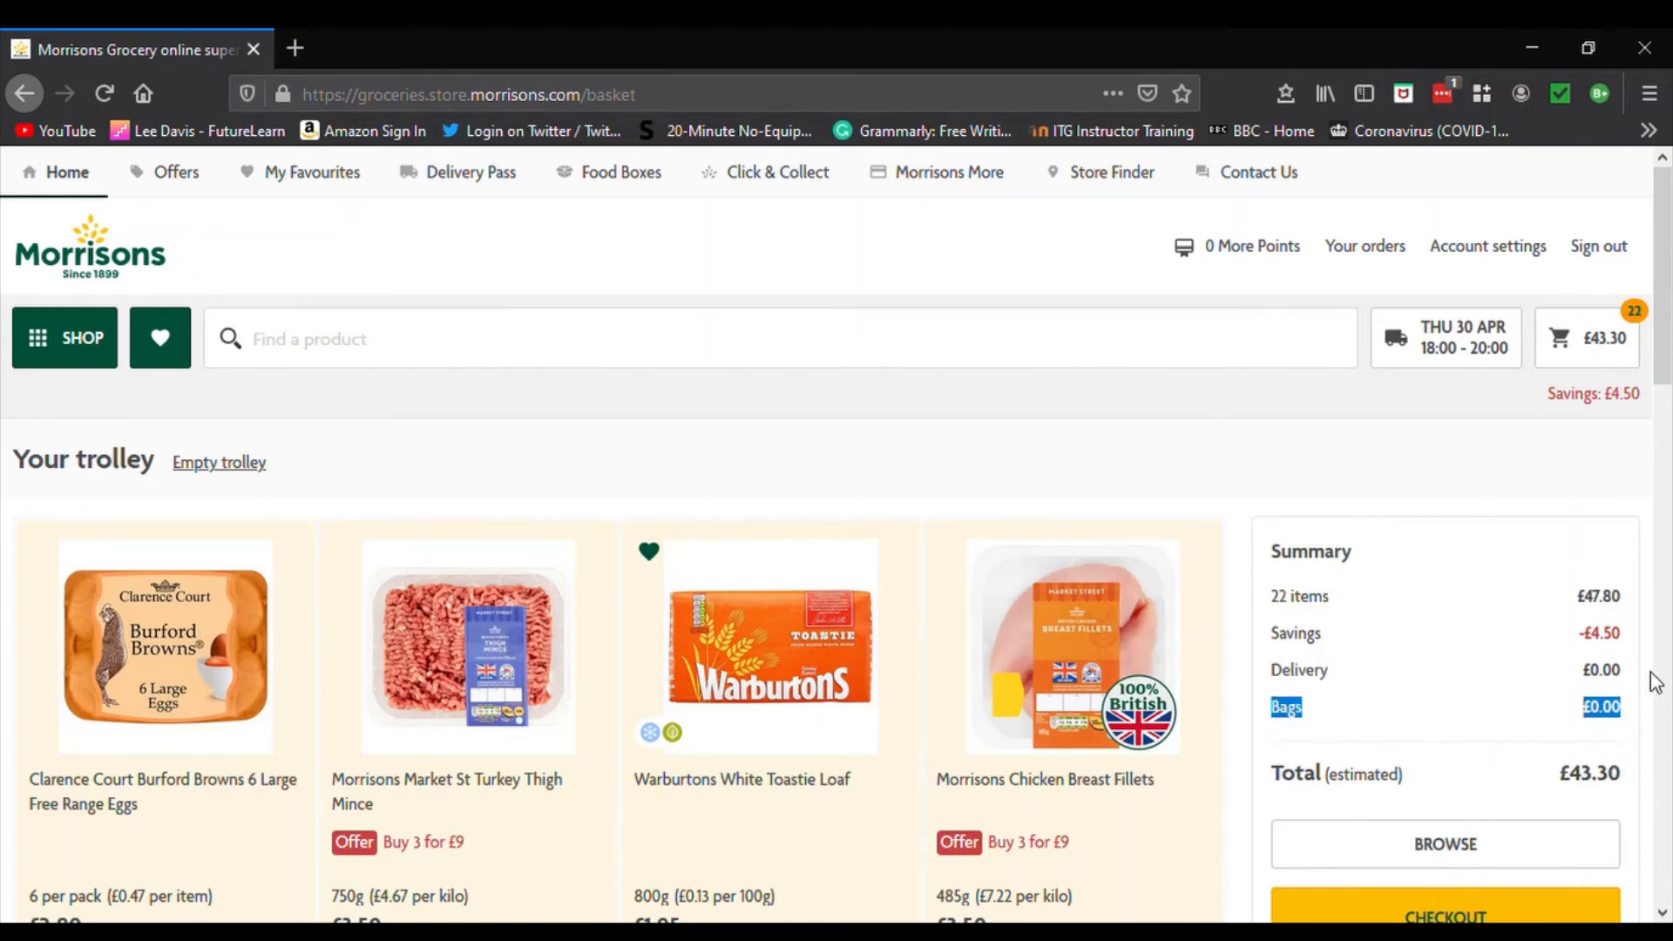
scroll(1643, 664, down, 3)
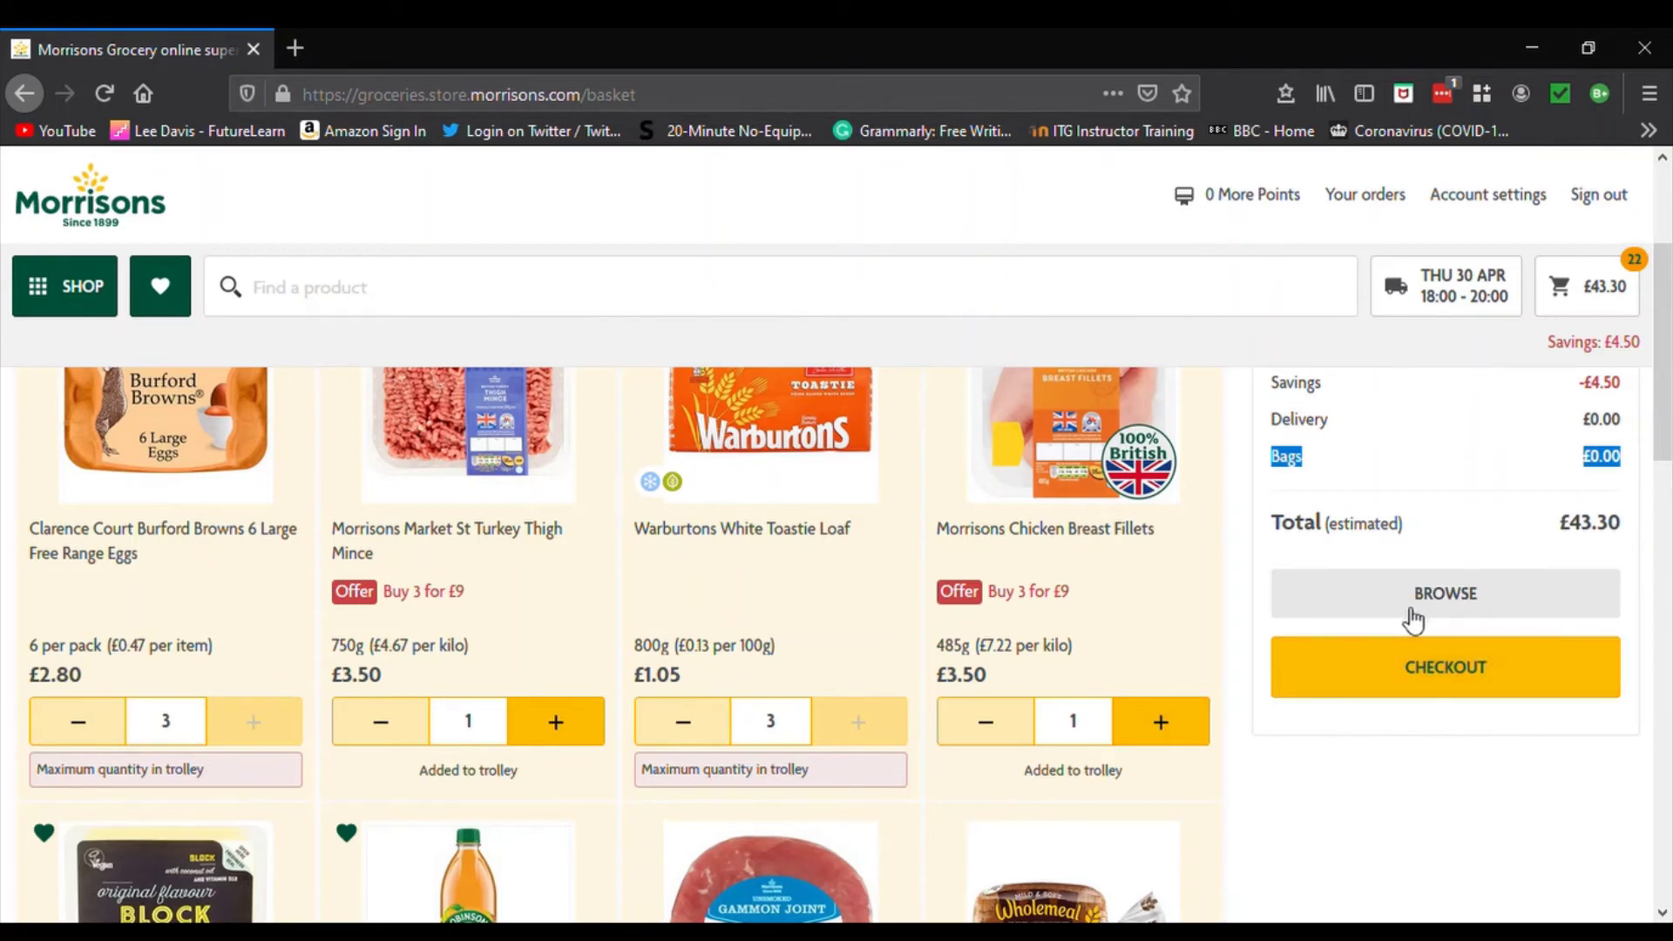
Proceed to checkout, view the add-payment-card form, and close it without adding a card.
click(1446, 687)
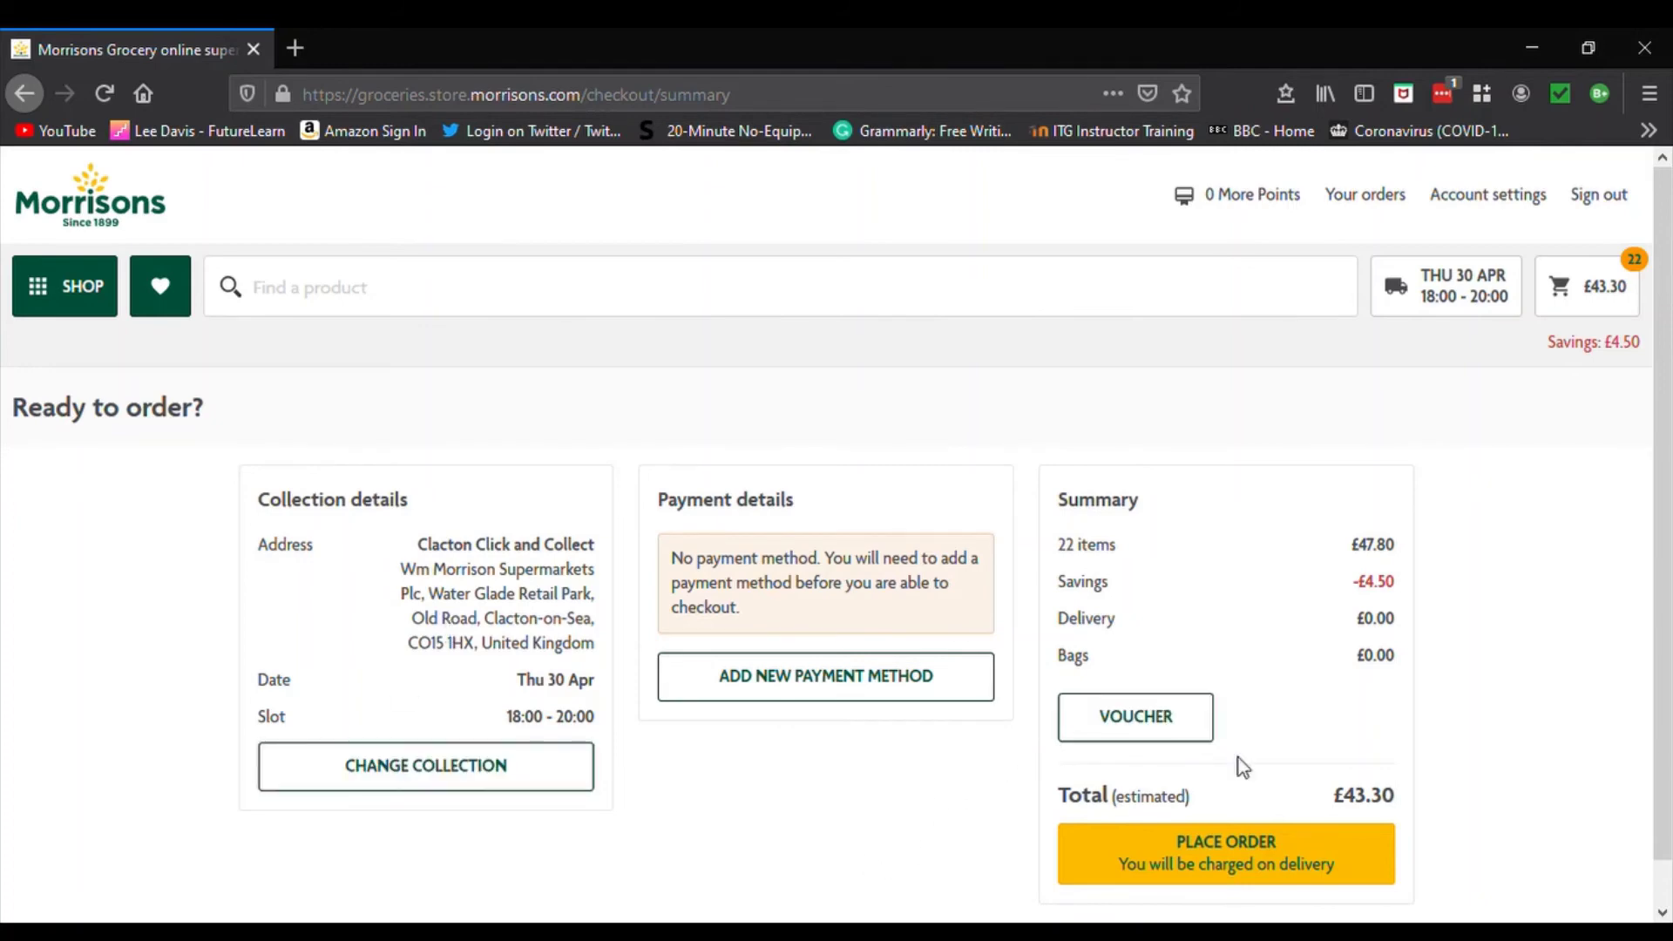
click(1207, 865)
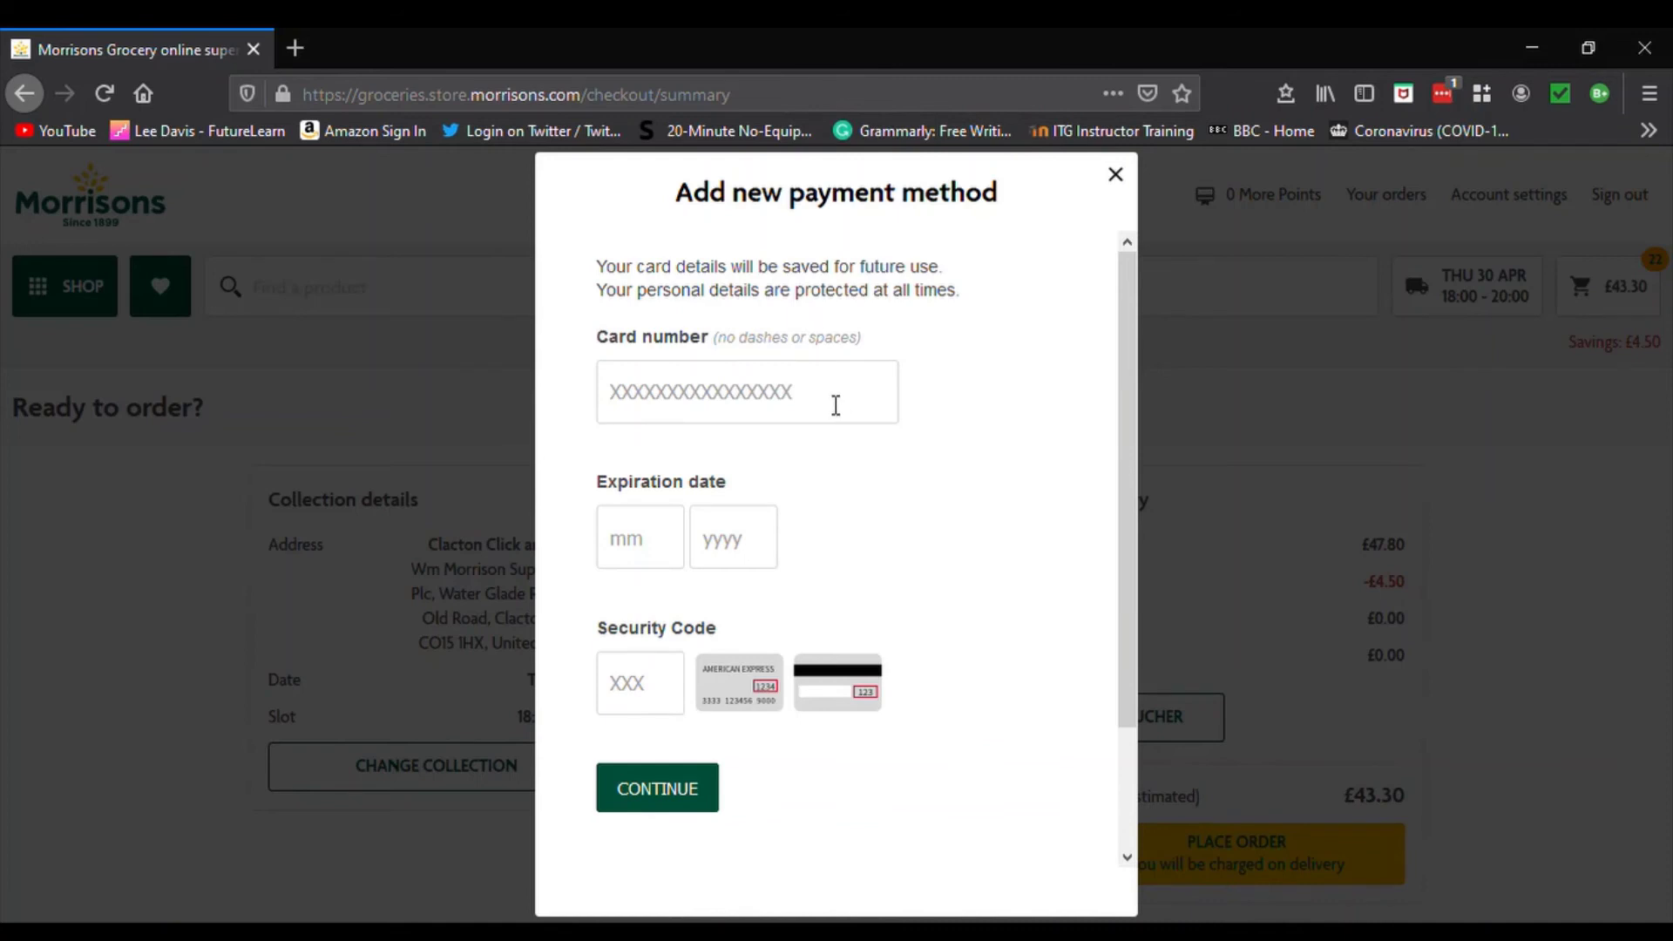
click(1116, 176)
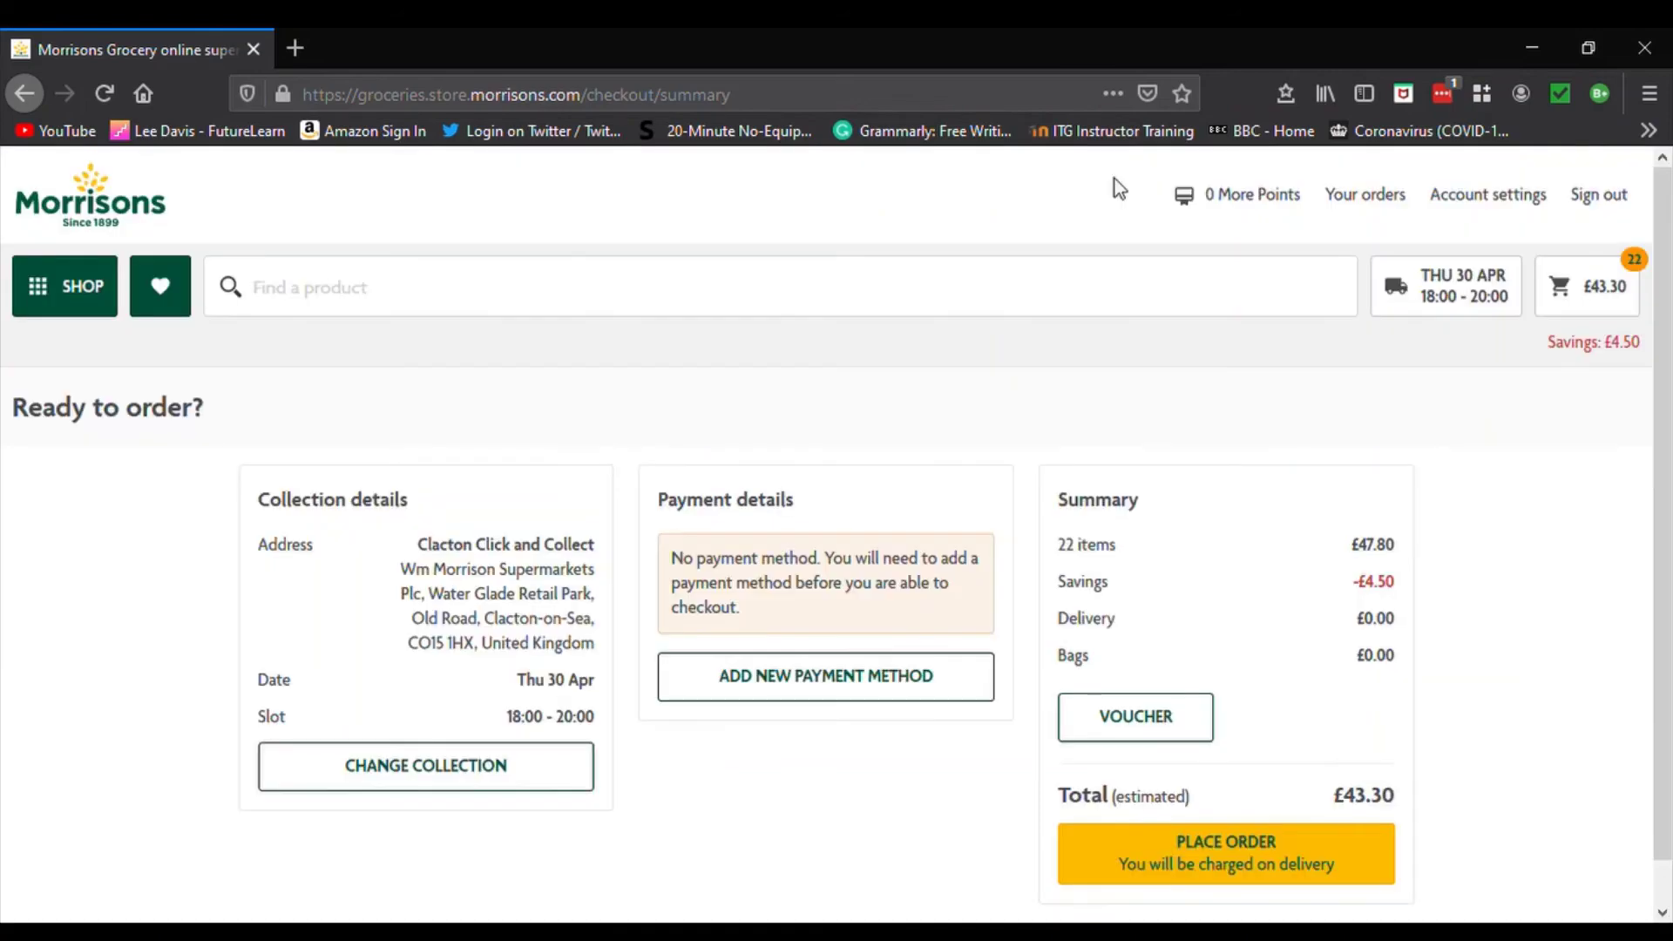